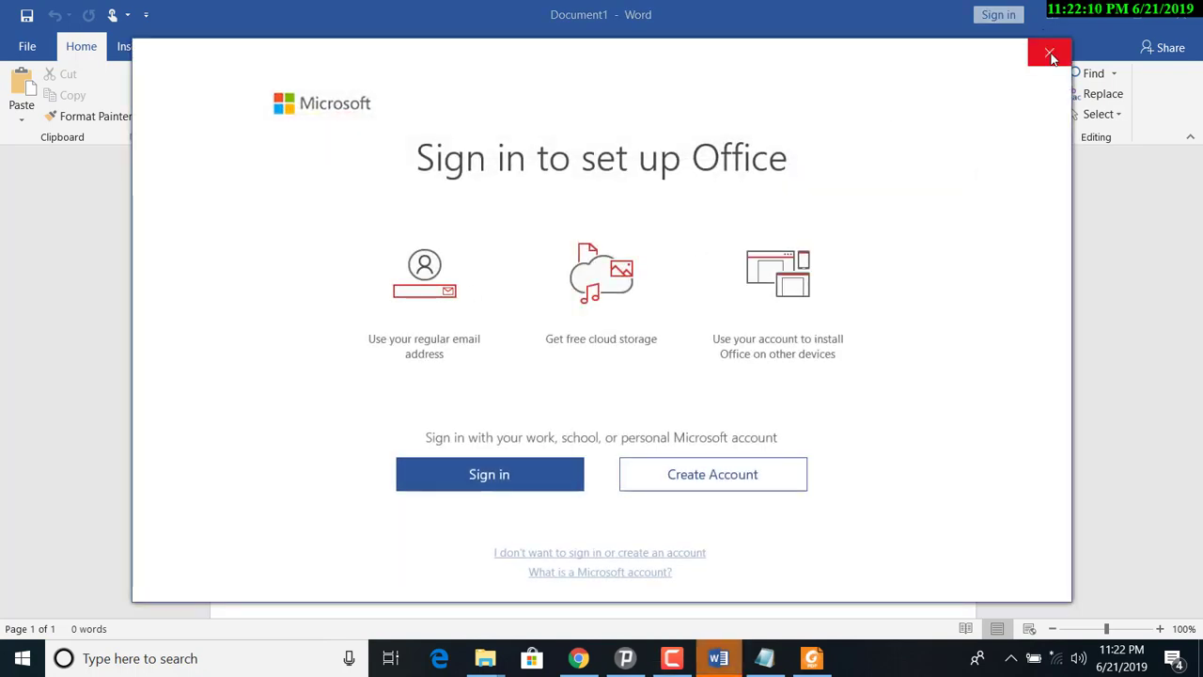
Step: Dismiss the sign-in dialog and the activation notice, and fill the blank document with sample paragraphs using =rand()
{"action": "left_click", "coordinate": [1049, 52]}
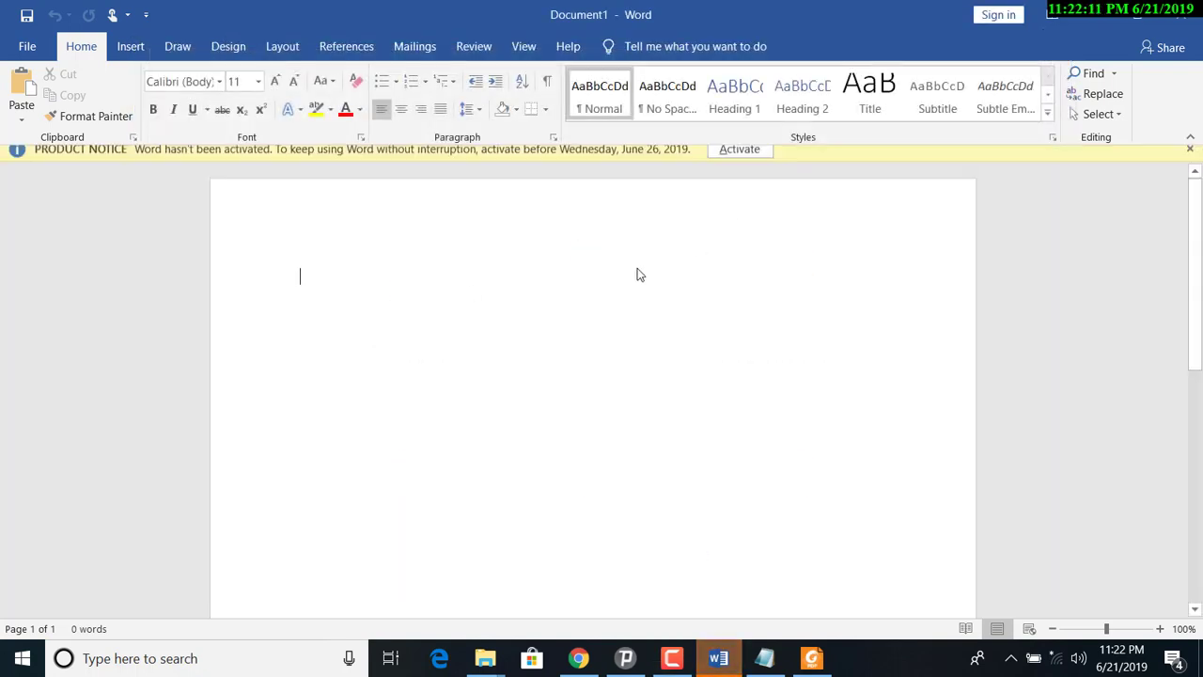
{"action": "left_click", "coordinate": [1189, 159]}
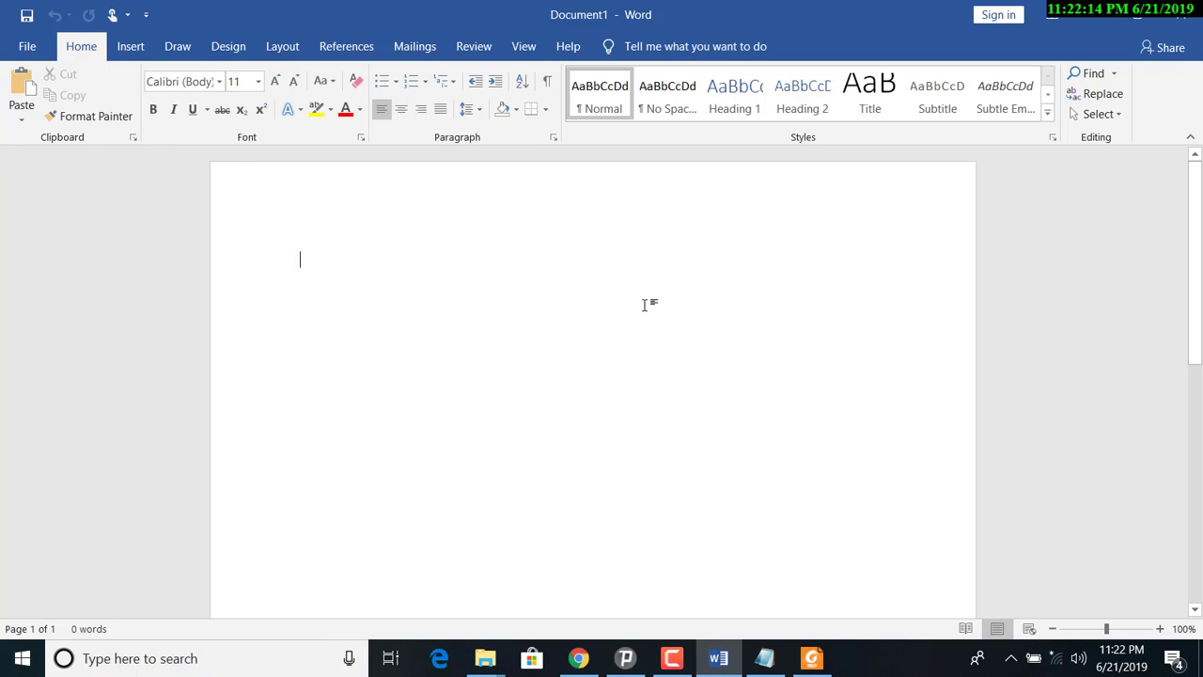
{"action": "type", "text": "=rand()"}
{"action": "key", "text": "Return"}
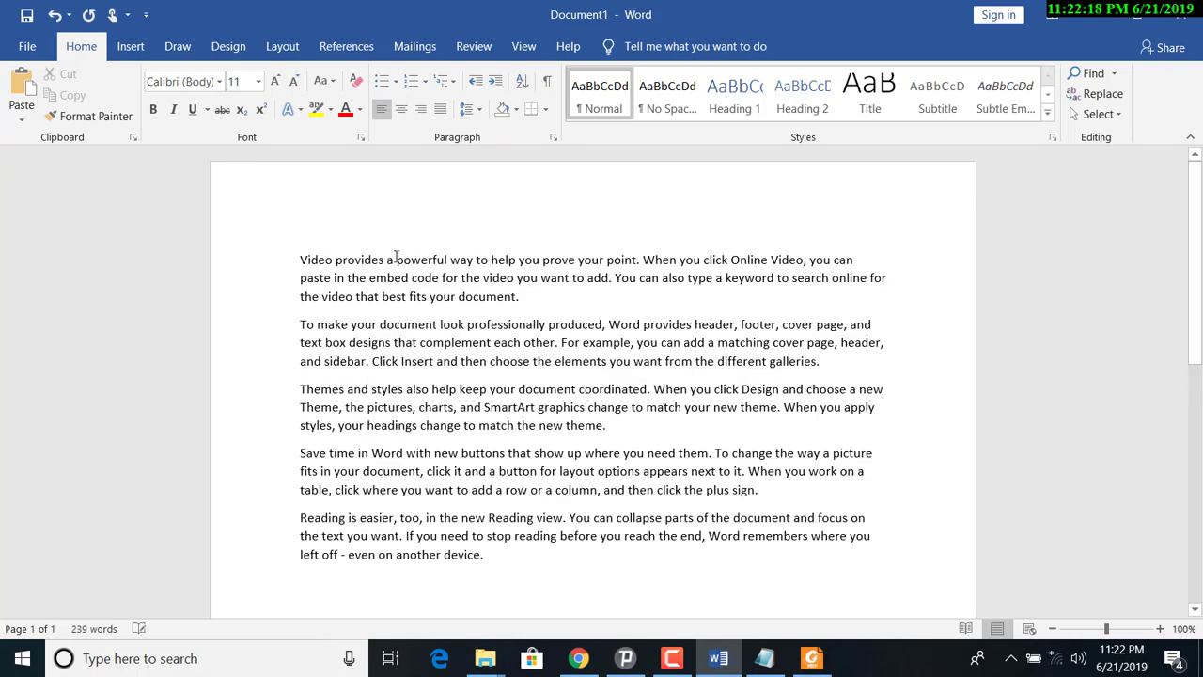
Step: Add the title line "My Article" above the first paragraph
{"action": "key", "text": "Return"}
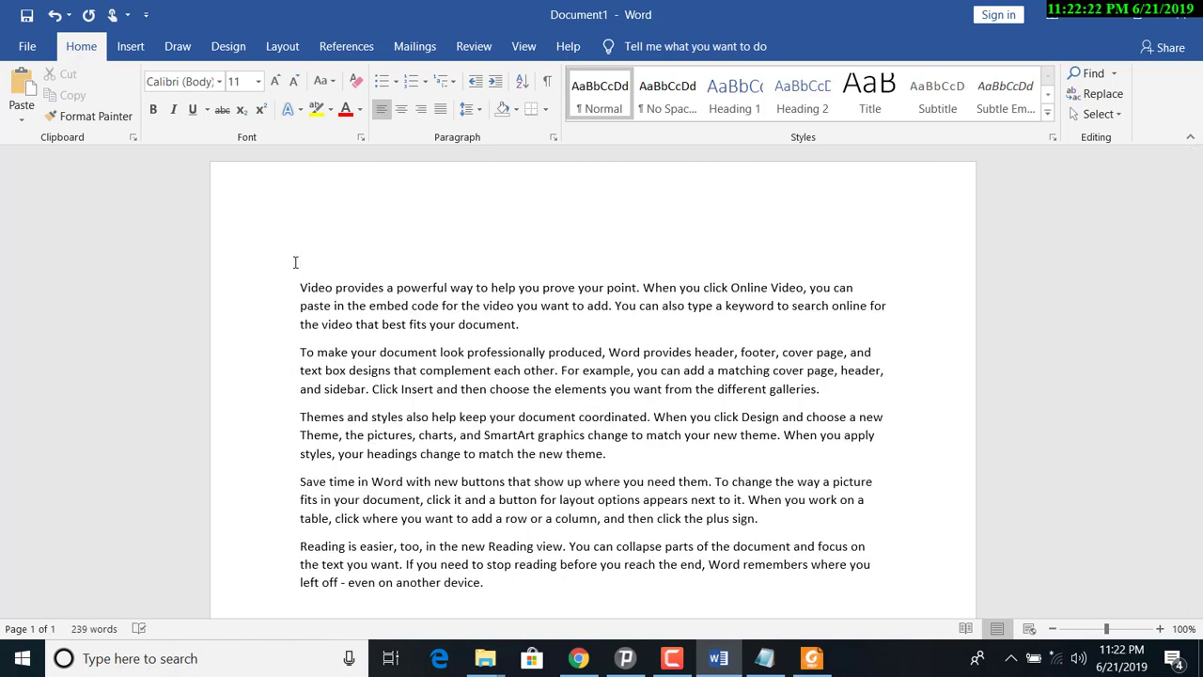
{"action": "type", "text": "My Article"}
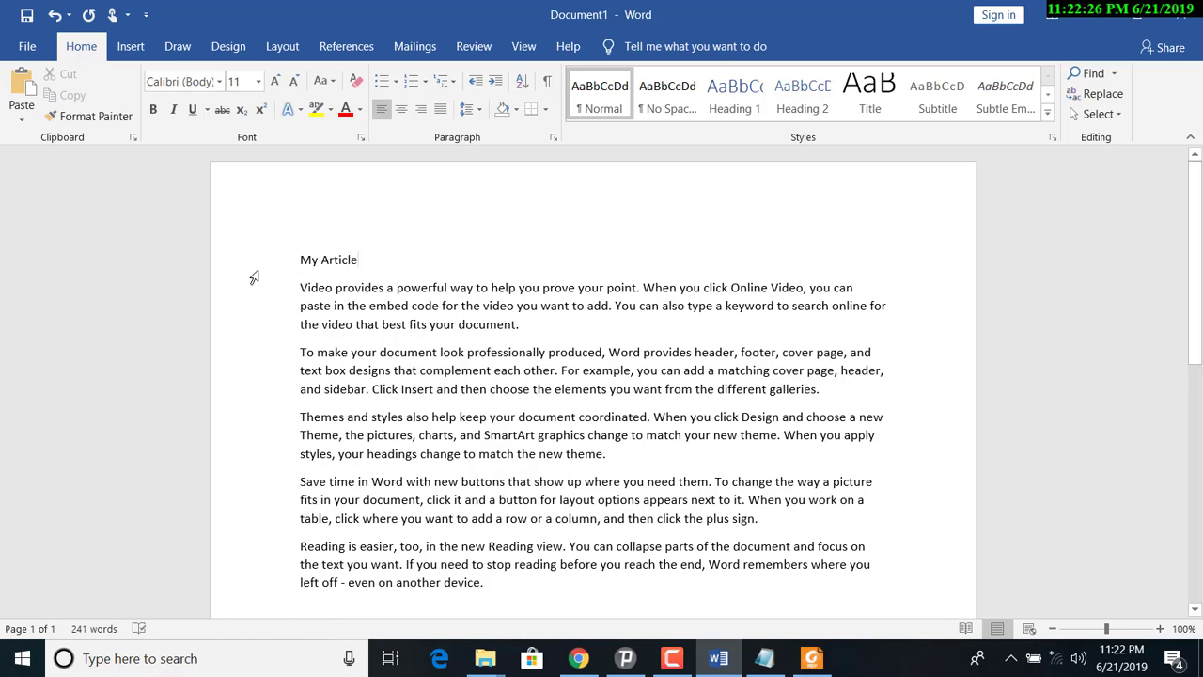
Step: Select the "My Article" title line and increase its font size stepwise to 20
{"action": "left_click", "coordinate": [255, 274]}
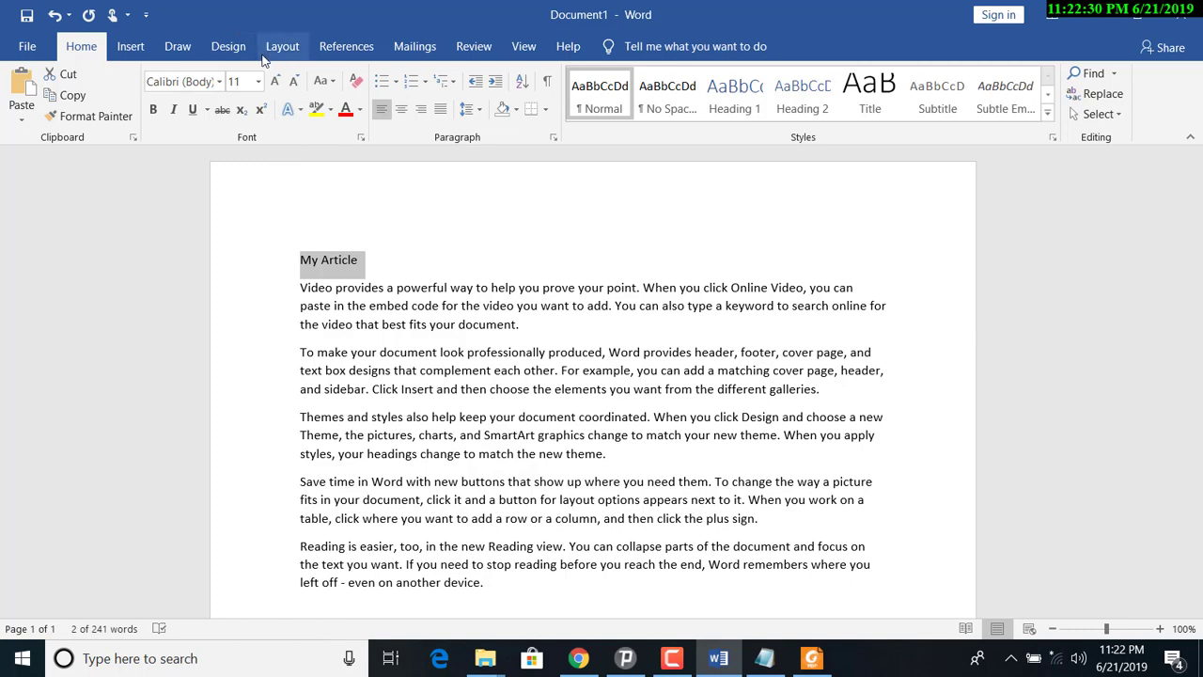
{"action": "left_click", "coordinate": [275, 81]}
{"action": "left_click", "coordinate": [276, 81]}
{"action": "left_click", "coordinate": [275, 82]}
{"action": "left_click", "coordinate": [275, 82]}
{"action": "left_click", "coordinate": [276, 82]}
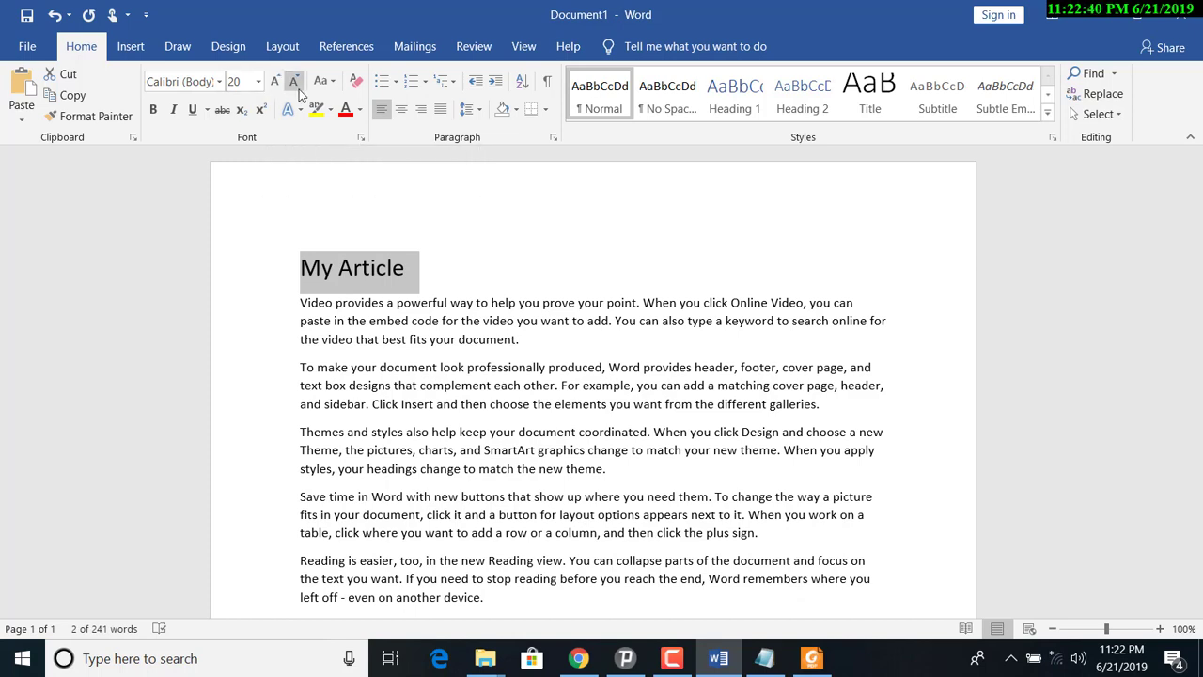
Step: Enlarge the selected title's font size stepwise to 80
{"action": "key", "text": "ctrl+shift+period"}
{"action": "key", "text": "ctrl+shift+period"}
{"action": "key", "text": "ctrl+shift+period"}
{"action": "key", "text": "ctrl+shift+period"}
{"action": "key", "text": "ctrl+shift+period"}
{"action": "key", "text": "ctrl+shift+period"}
{"action": "key", "text": "ctrl+shift+period"}
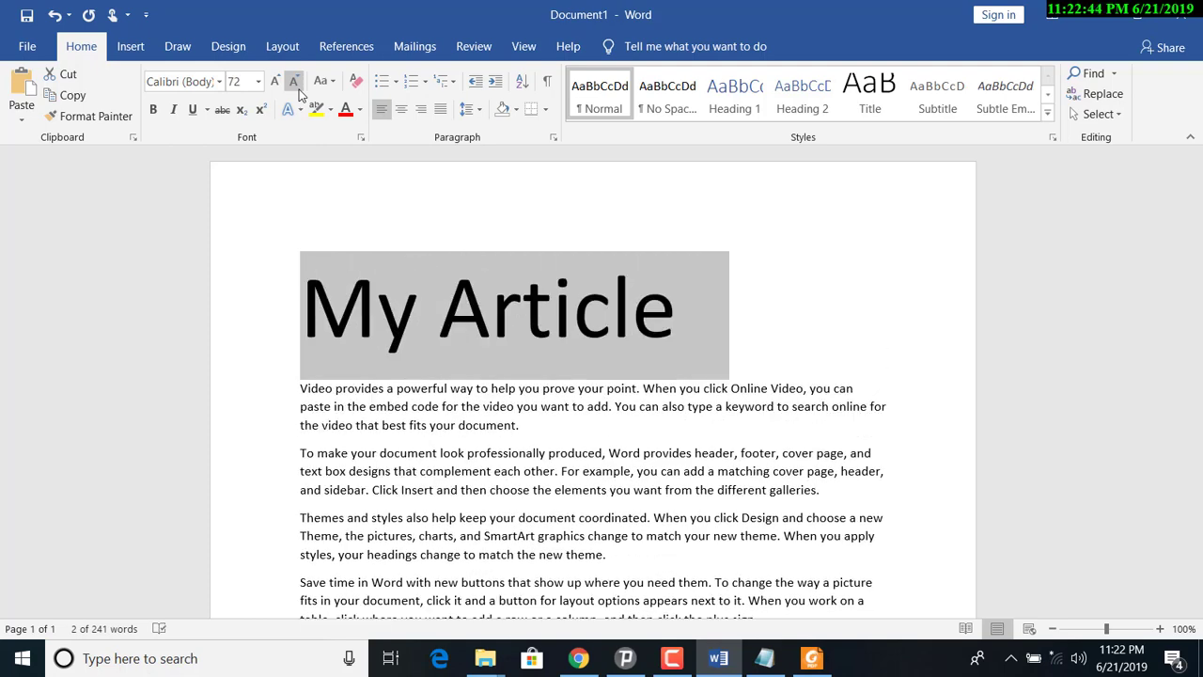
{"action": "key", "text": "ctrl+shift+period"}
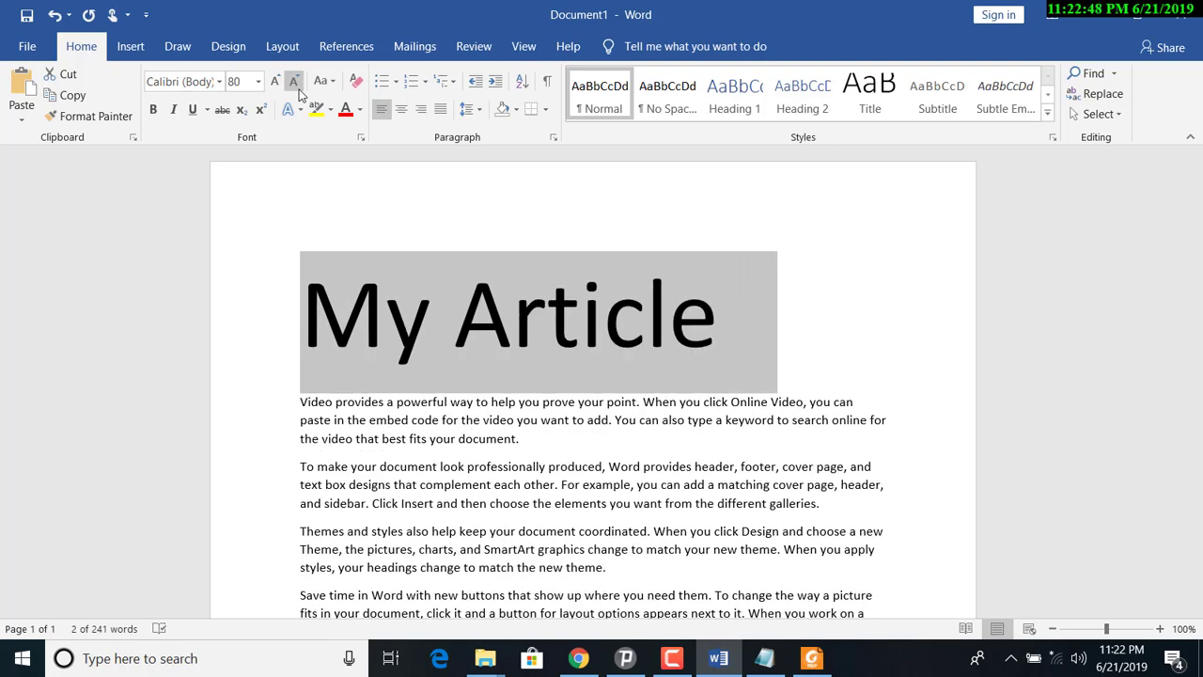
Step: Shrink the selected title's font size stepwise to 14
{"action": "key", "text": "ctrl+shift+comma"}
{"action": "key", "text": "ctrl+shift+comma"}
{"action": "key", "text": "ctrl+shift+comma"}
{"action": "key", "text": "ctrl+shift+comma"}
{"action": "key", "text": "ctrl+shift+comma"}
{"action": "key", "text": "ctrl+shift+comma"}
{"action": "key", "text": "ctrl+shift+comma"}
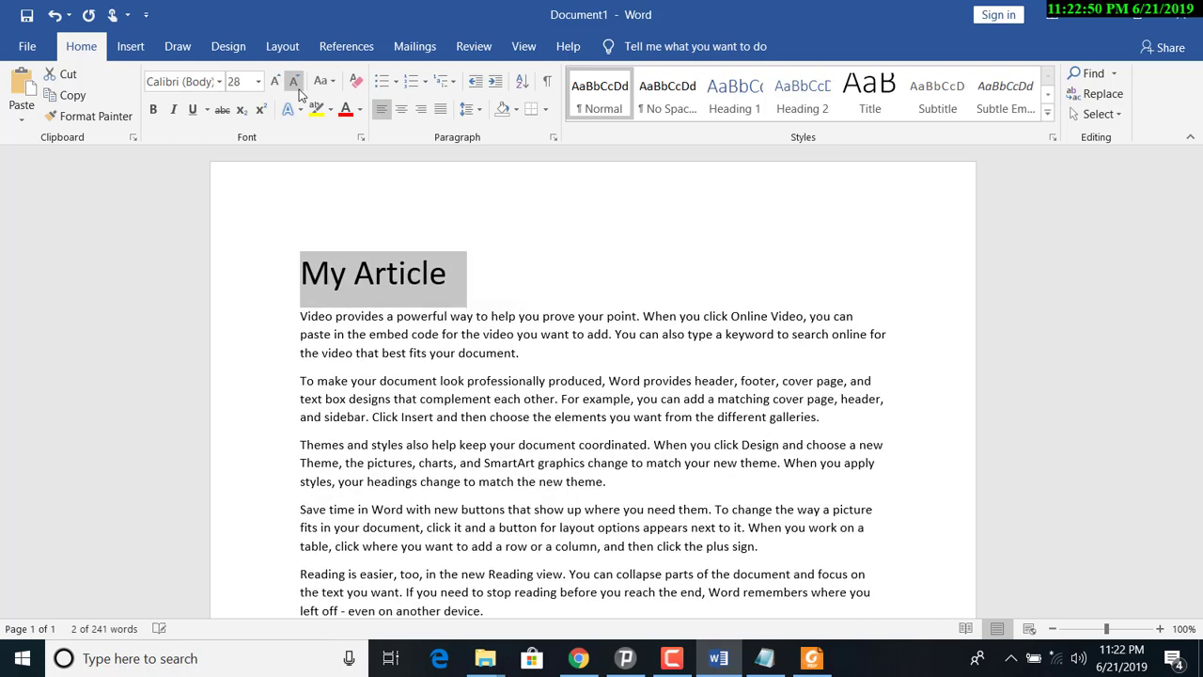
{"action": "key", "text": "ctrl+shift+comma"}
{"action": "key", "text": "ctrl+shift+comma"}
{"action": "key", "text": "ctrl+shift+comma"}
{"action": "key", "text": "ctrl+shift+comma"}
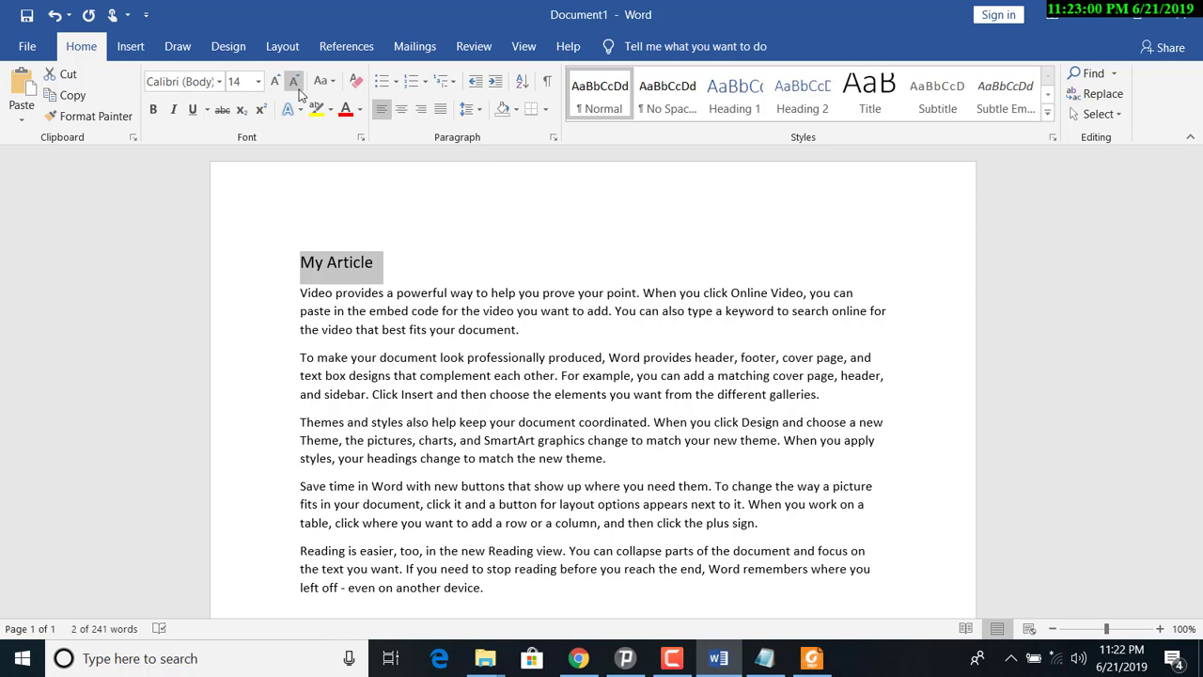
Step: Format the "My Article" title as bold, italic and underlined
{"action": "key", "text": "ctrl+b"}
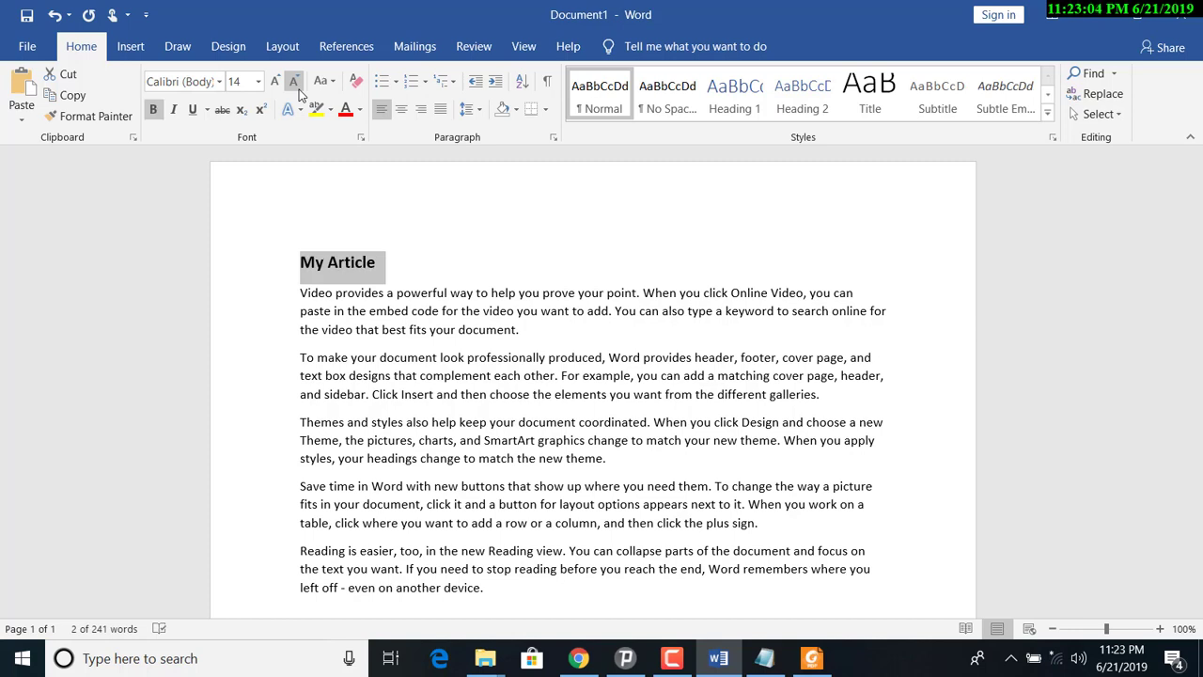
{"action": "key", "text": "ctrl+i"}
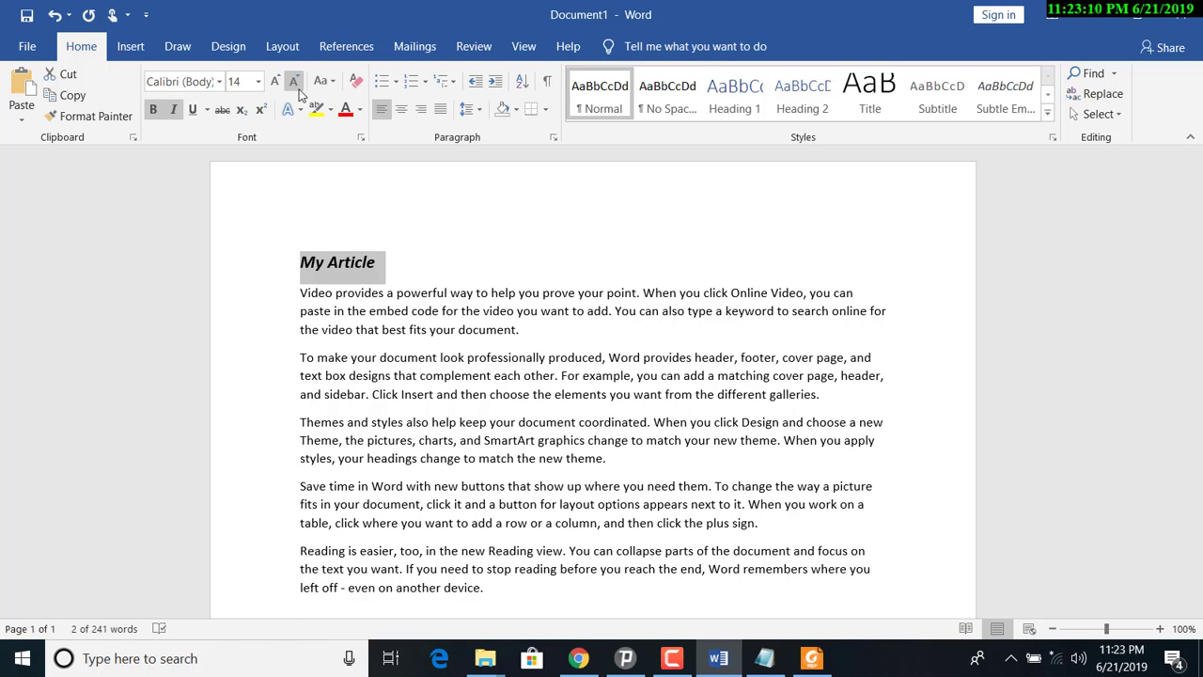
{"action": "key", "text": "ctrl+u"}
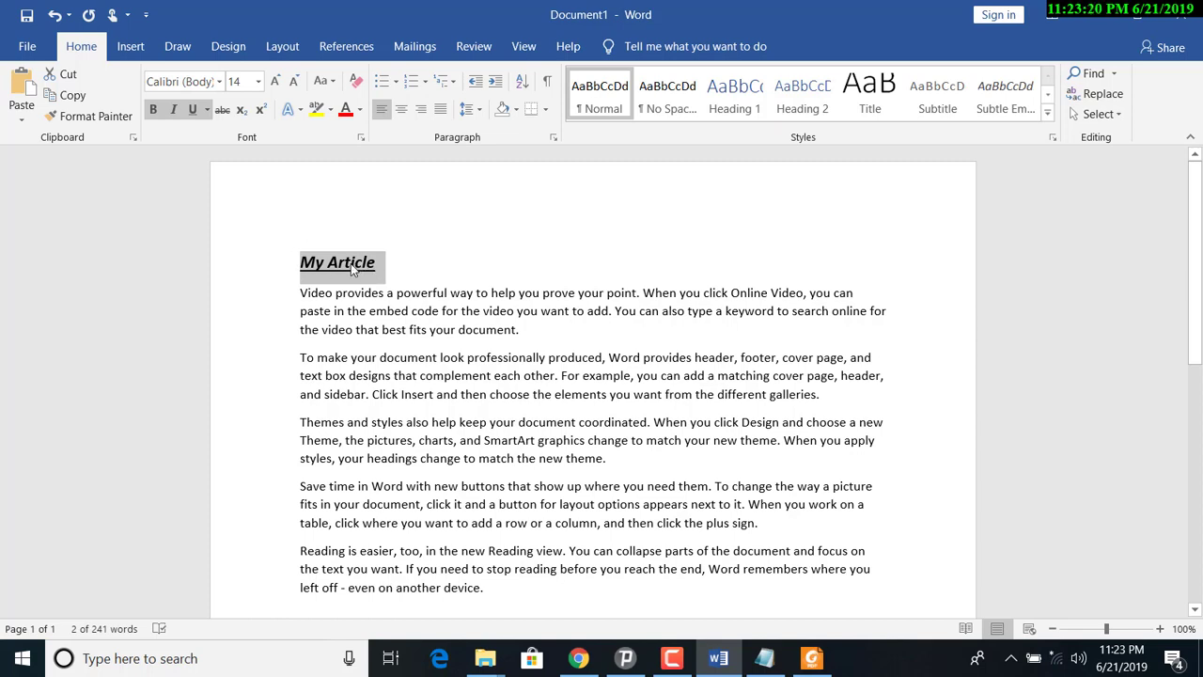
Step: Apply the blue text effect with a reflection to the title and deselect it
{"action": "left_click", "coordinate": [301, 111]}
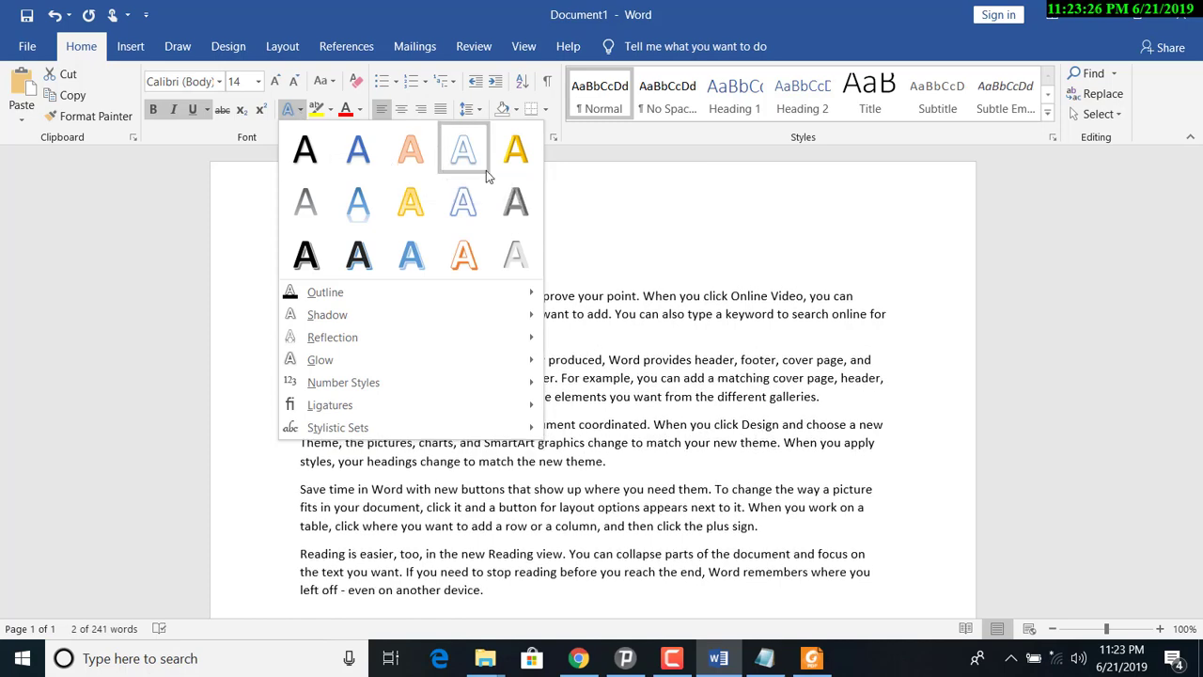
{"action": "left_click", "coordinate": [367, 205]}
{"action": "left_click", "coordinate": [418, 282]}
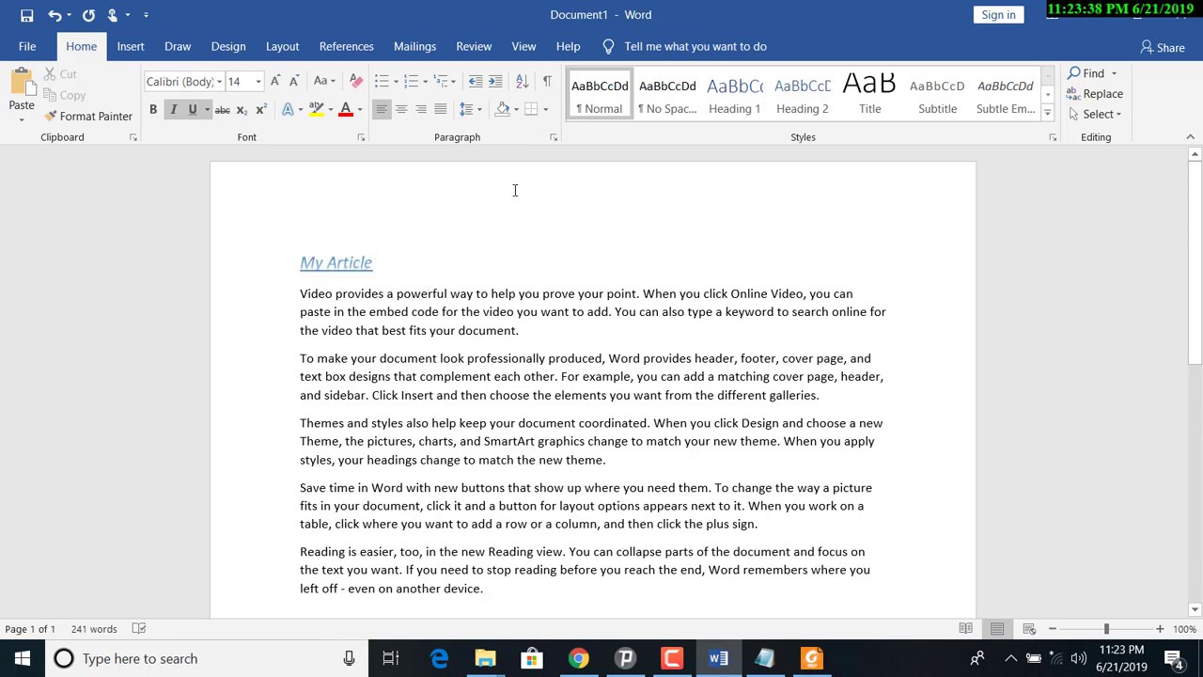
Step: Select the "My Article" title line and enlarge its font size stepwise to 140
{"action": "left_click", "coordinate": [239, 278]}
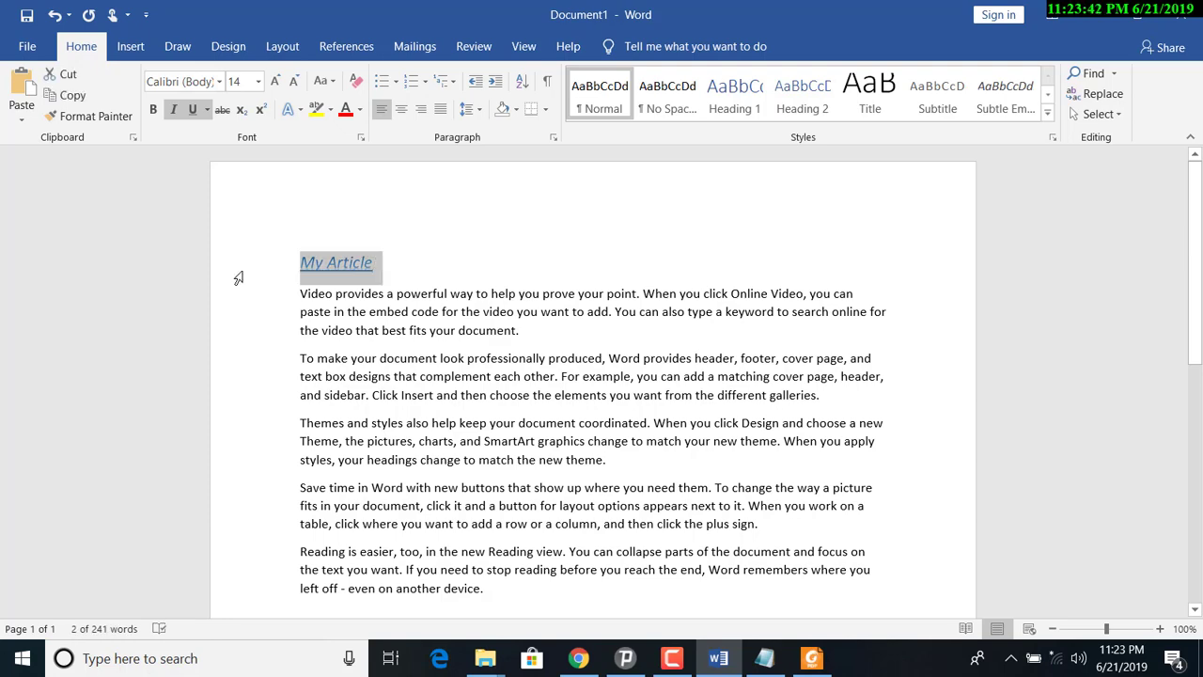
{"action": "key", "text": "ctrl+shift+period"}
{"action": "key", "text": "ctrl+shift+period"}
{"action": "key", "text": "ctrl+shift+period"}
{"action": "key", "text": "ctrl+shift+period"}
{"action": "key", "text": "ctrl+shift+period"}
{"action": "key", "text": "ctrl+shift+period"}
{"action": "key", "text": "ctrl+shift+period"}
{"action": "key", "text": "ctrl+shift+period"}
{"action": "key", "text": "ctrl+shift+period"}
{"action": "key", "text": "ctrl+shift+period"}
{"action": "key", "text": "ctrl+shift+period"}
{"action": "key", "text": "ctrl+shift+period"}
{"action": "key", "text": "ctrl+shift+period"}
{"action": "key", "text": "ctrl+shift+period"}
{"action": "key", "text": "ctrl+shift+period"}
{"action": "key", "text": "ctrl+shift+period"}
{"action": "key", "text": "ctrl+shift+period"}
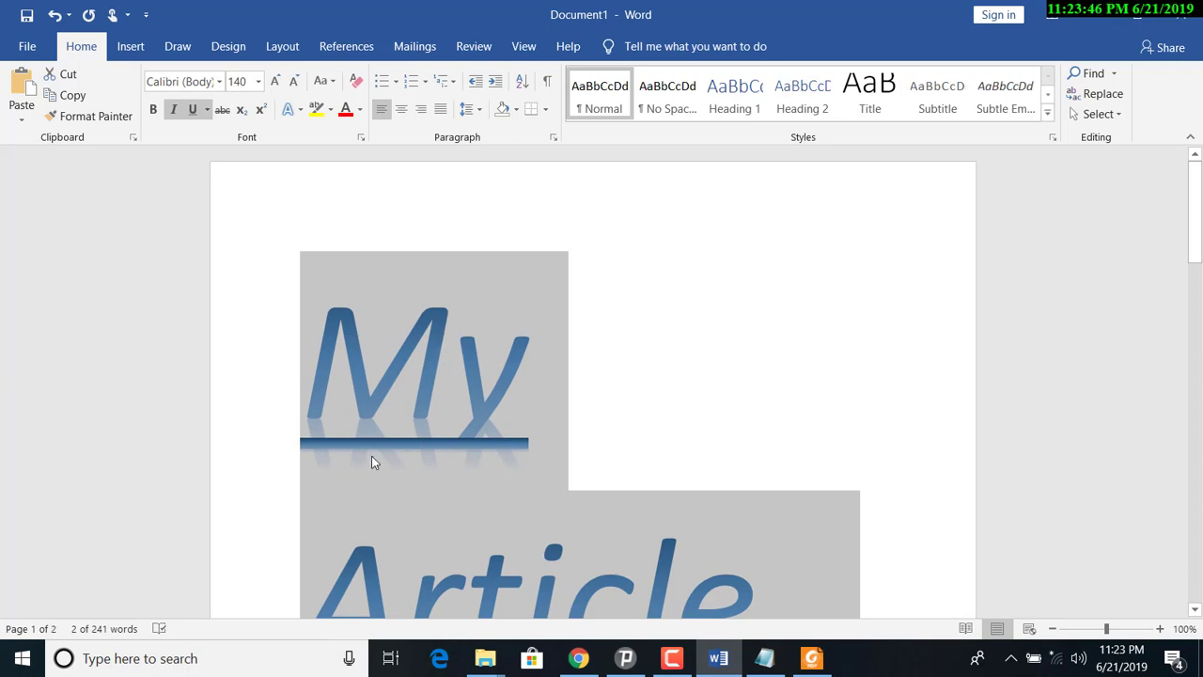
Step: Apply the text effect "Fill: Gray, Accent color 3; Sharp Bevel" to the title
{"action": "left_click", "coordinate": [289, 109]}
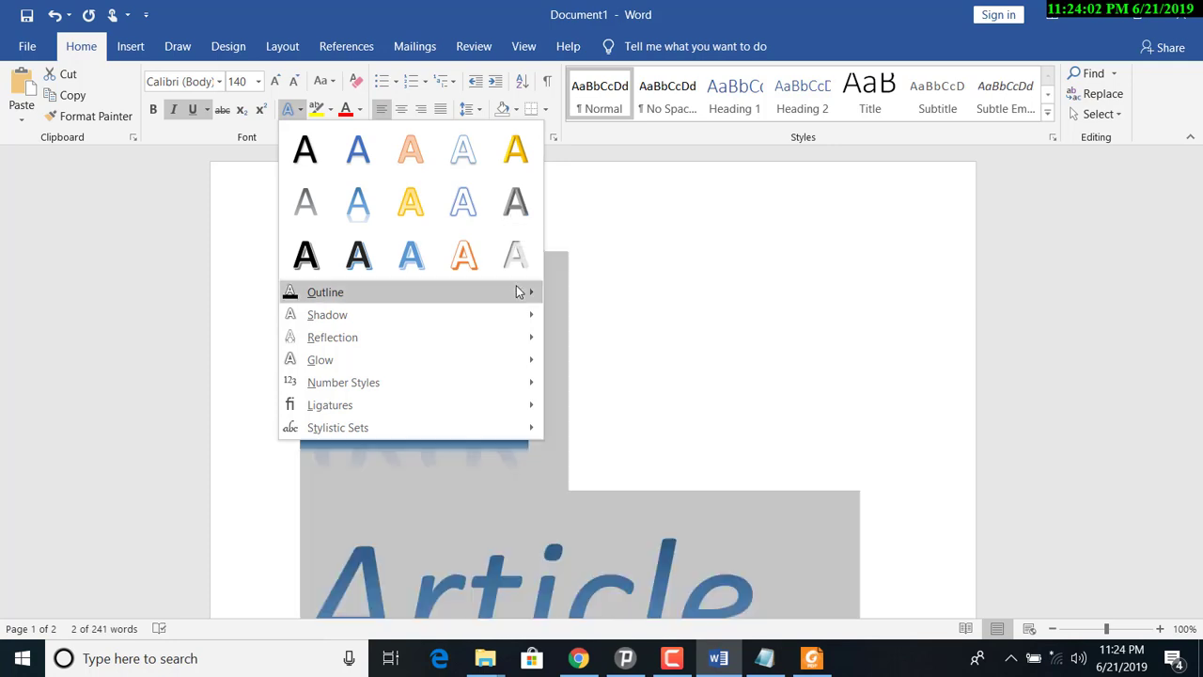
{"action": "mouse_move", "coordinate": [517, 296]}
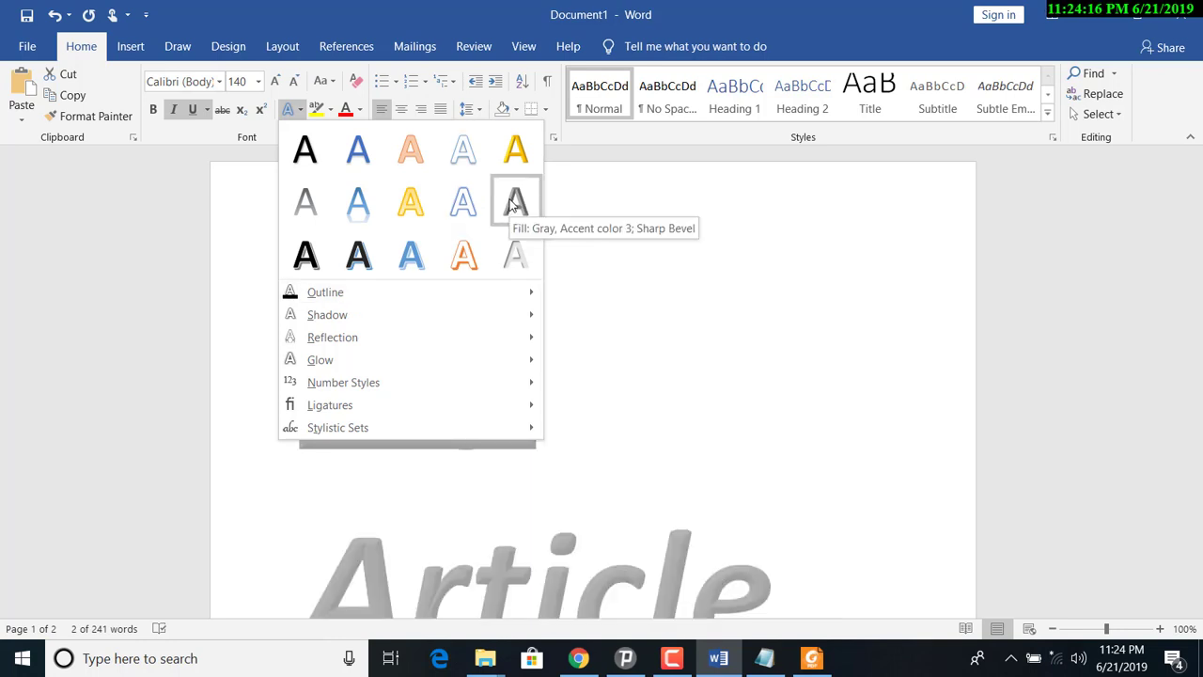
{"action": "left_click", "coordinate": [515, 205]}
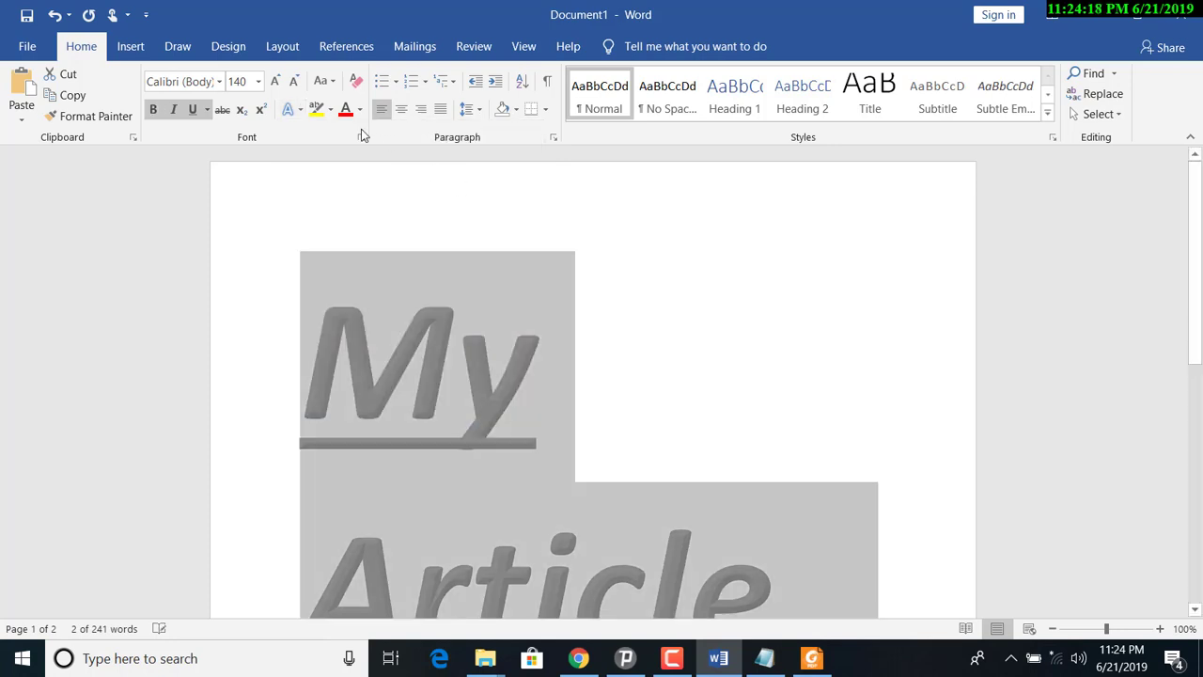
Step: Give the title's letters an outline in the light gold theme color
{"action": "left_click", "coordinate": [301, 111]}
{"action": "mouse_move", "coordinate": [385, 284]}
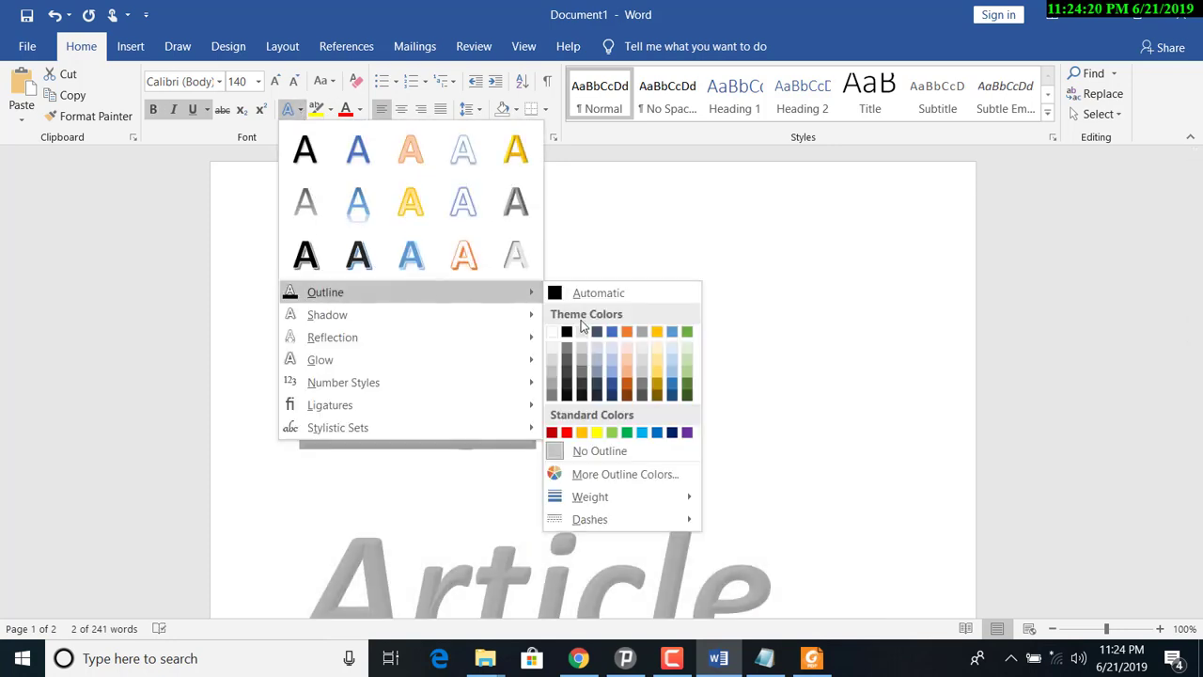
{"action": "left_click", "coordinate": [658, 365]}
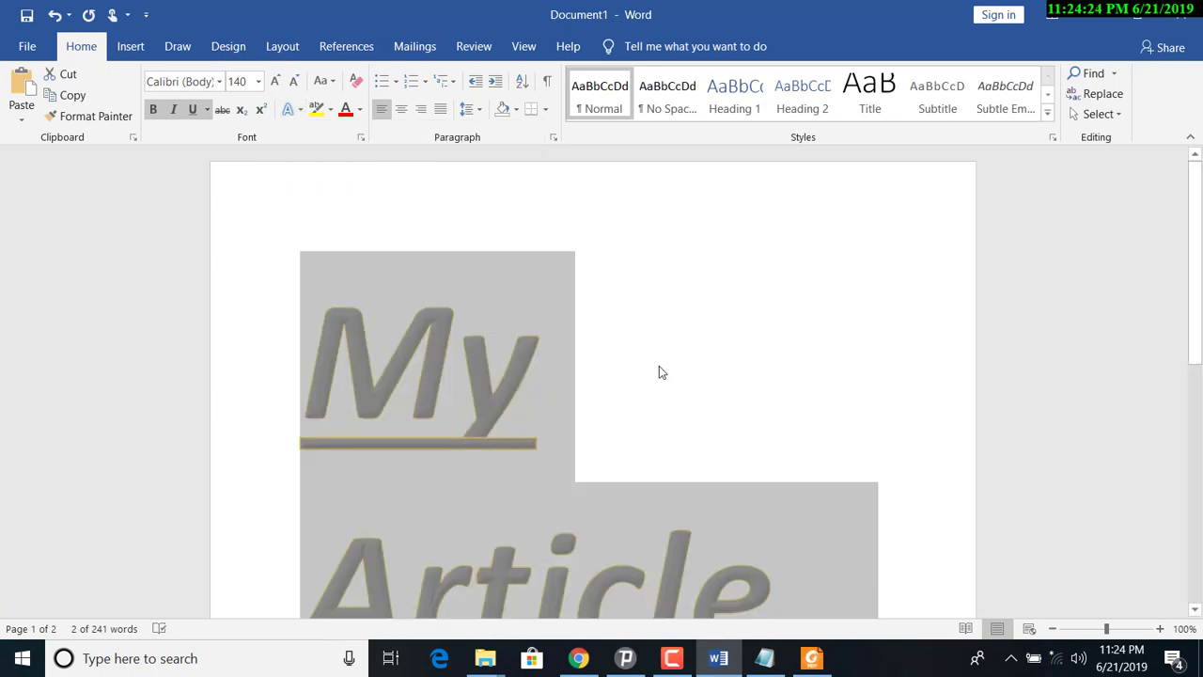
Step: Set the outline of the word "My" in the title to a custom dark green, RGB 9, 63, 55
{"action": "left_click", "coordinate": [483, 358]}
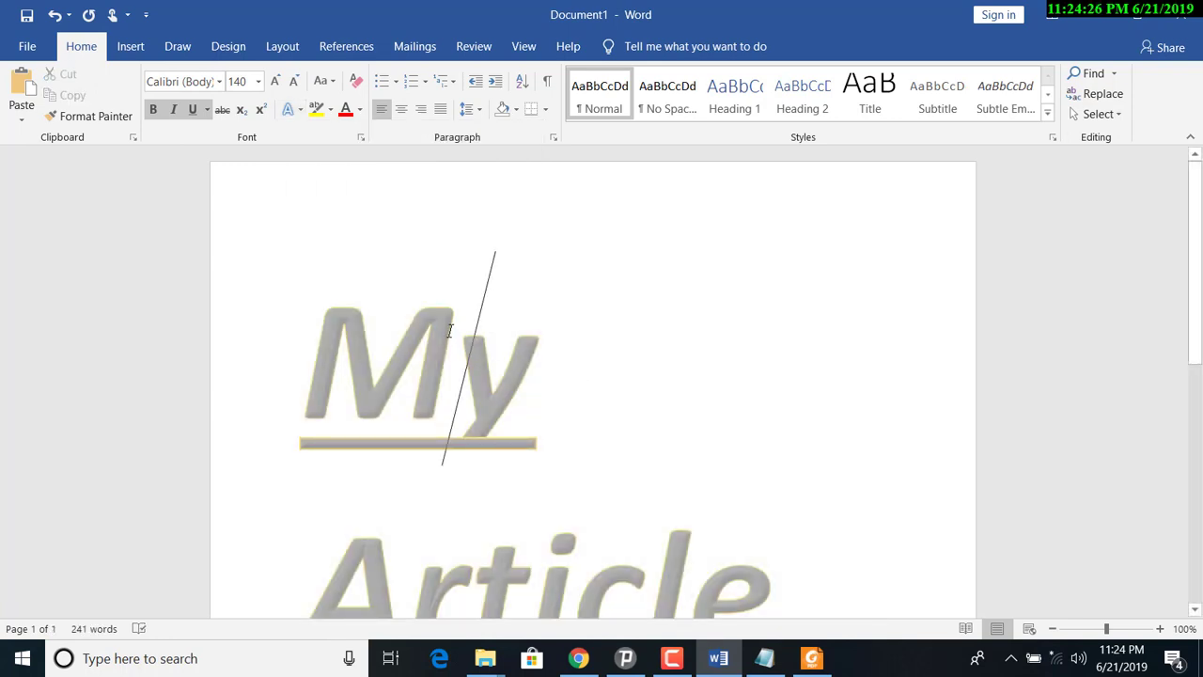
{"action": "left_click", "coordinate": [299, 109]}
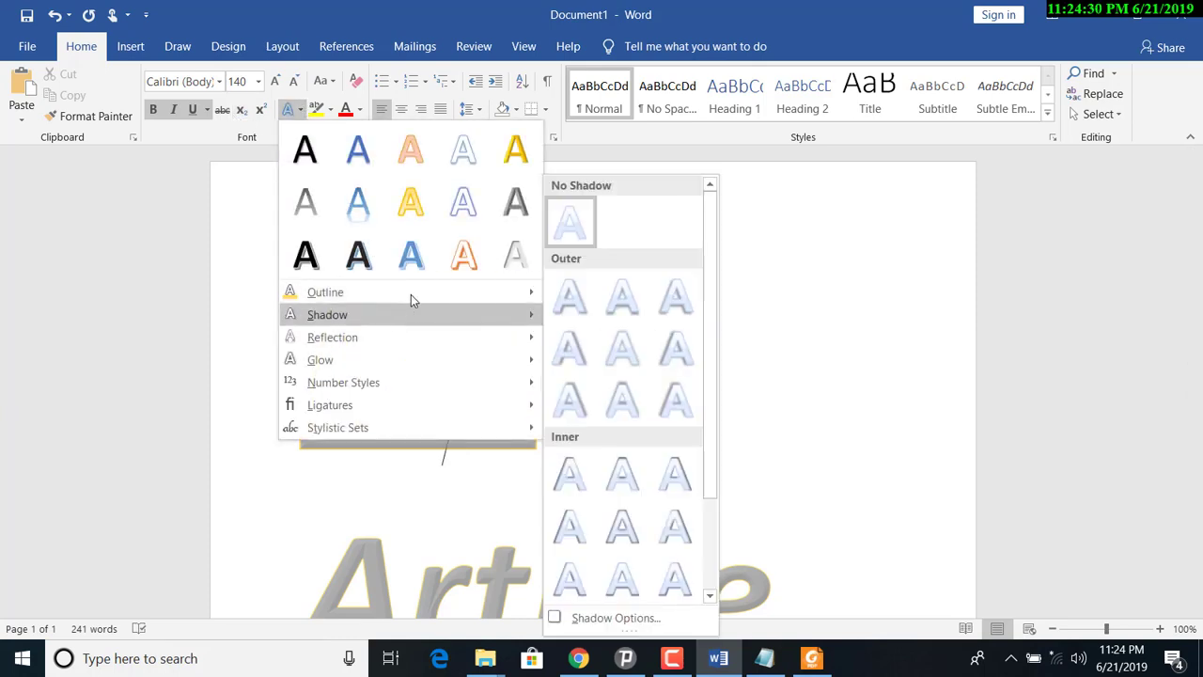
{"action": "mouse_move", "coordinate": [418, 296]}
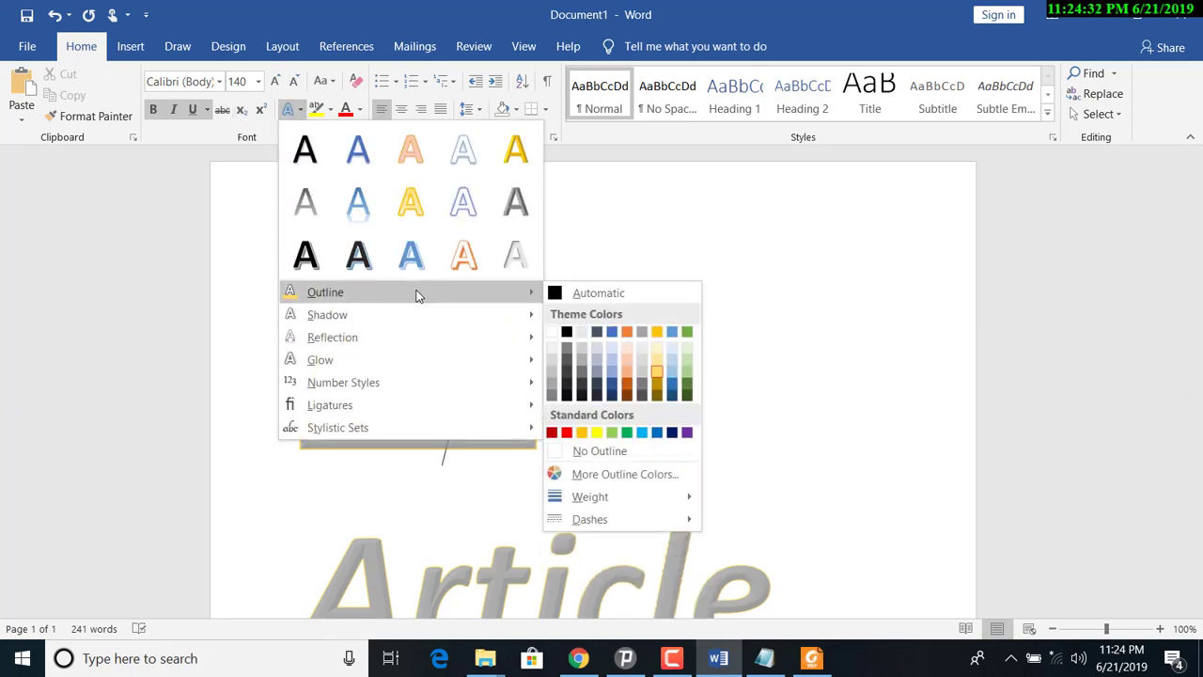
{"action": "left_click", "coordinate": [624, 474]}
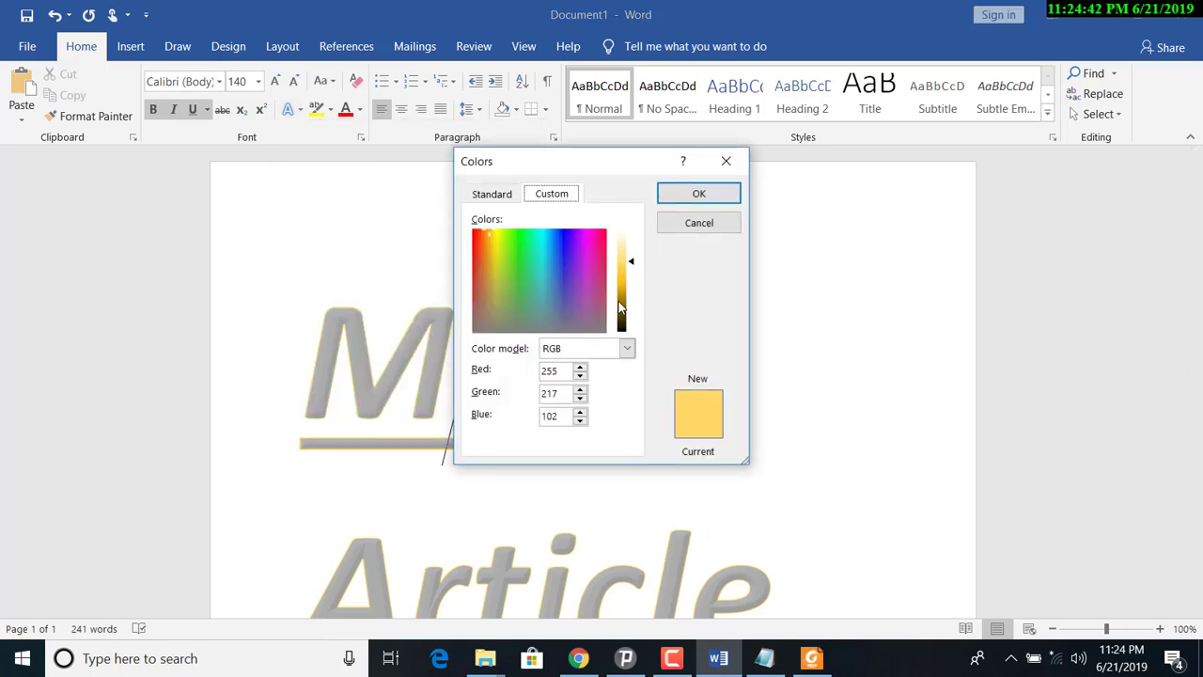
{"action": "left_click_drag", "start_coordinate": [620, 303], "coordinate": [534, 255]}
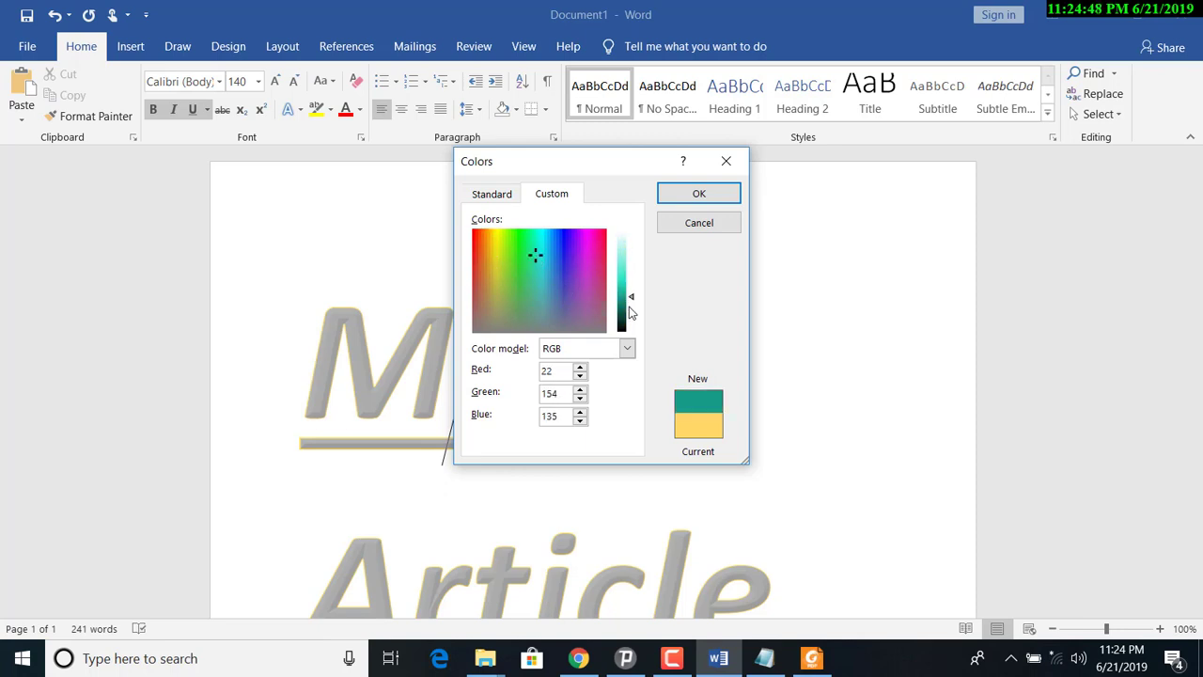
{"action": "left_click_drag", "start_coordinate": [631, 313], "coordinate": [630, 318]}
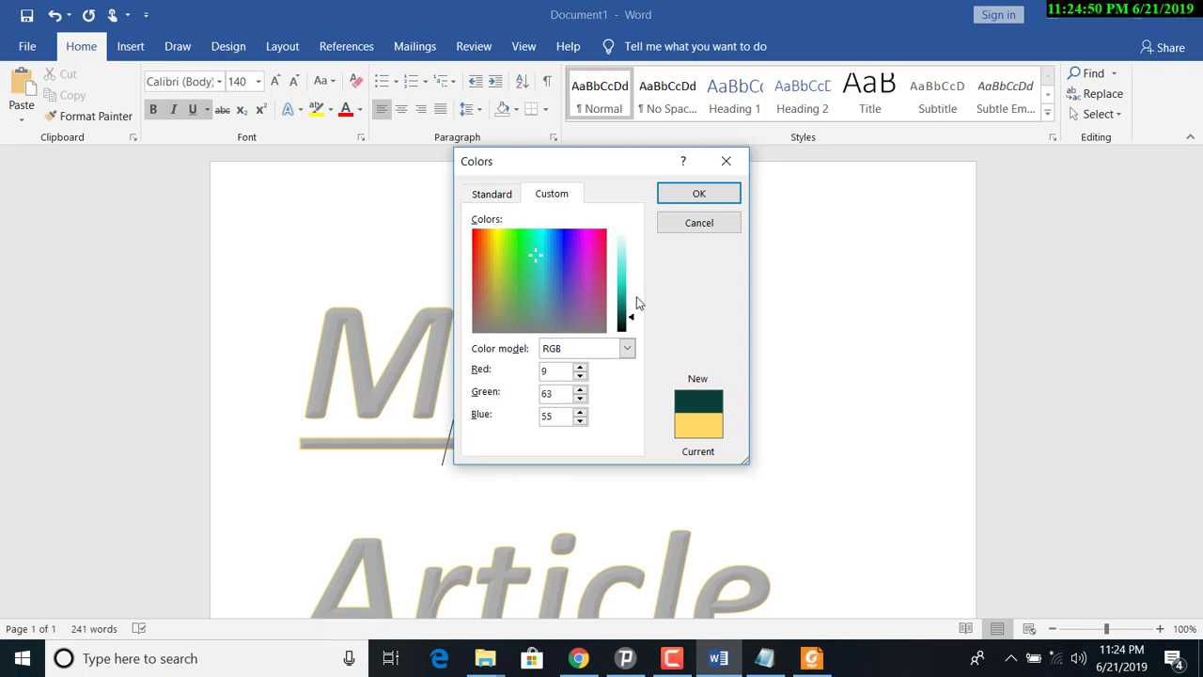
{"action": "left_click", "coordinate": [699, 193]}
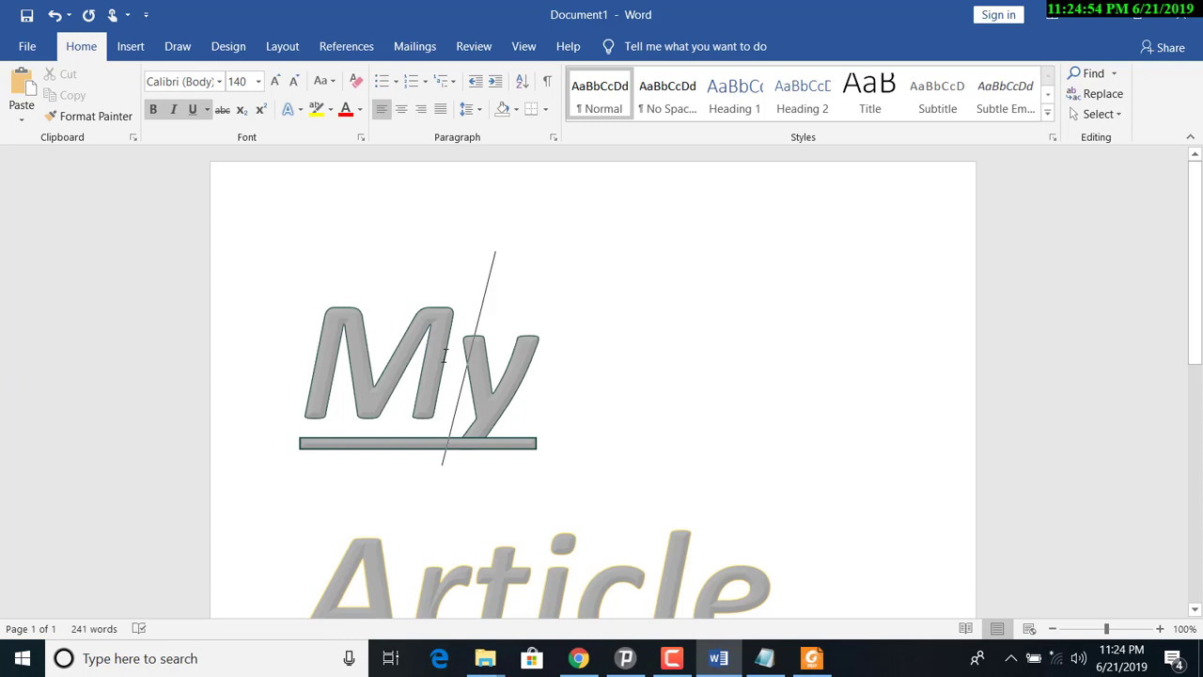
{"action": "left_click", "coordinate": [293, 109]}
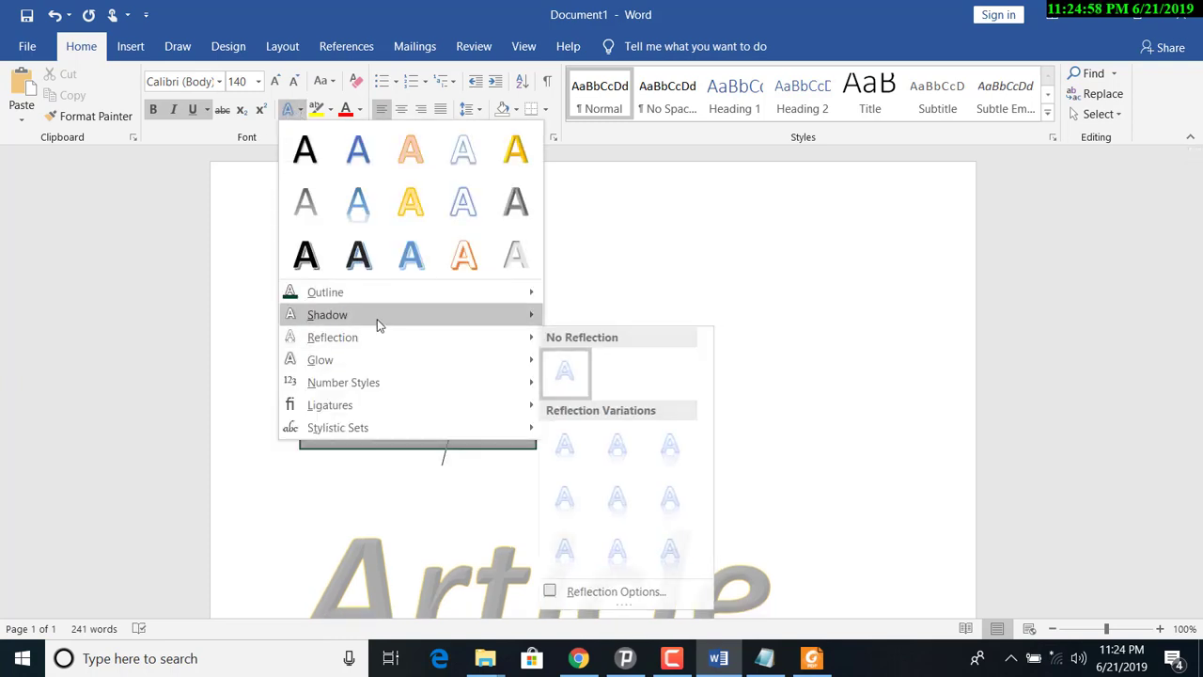
{"action": "mouse_move", "coordinate": [379, 322]}
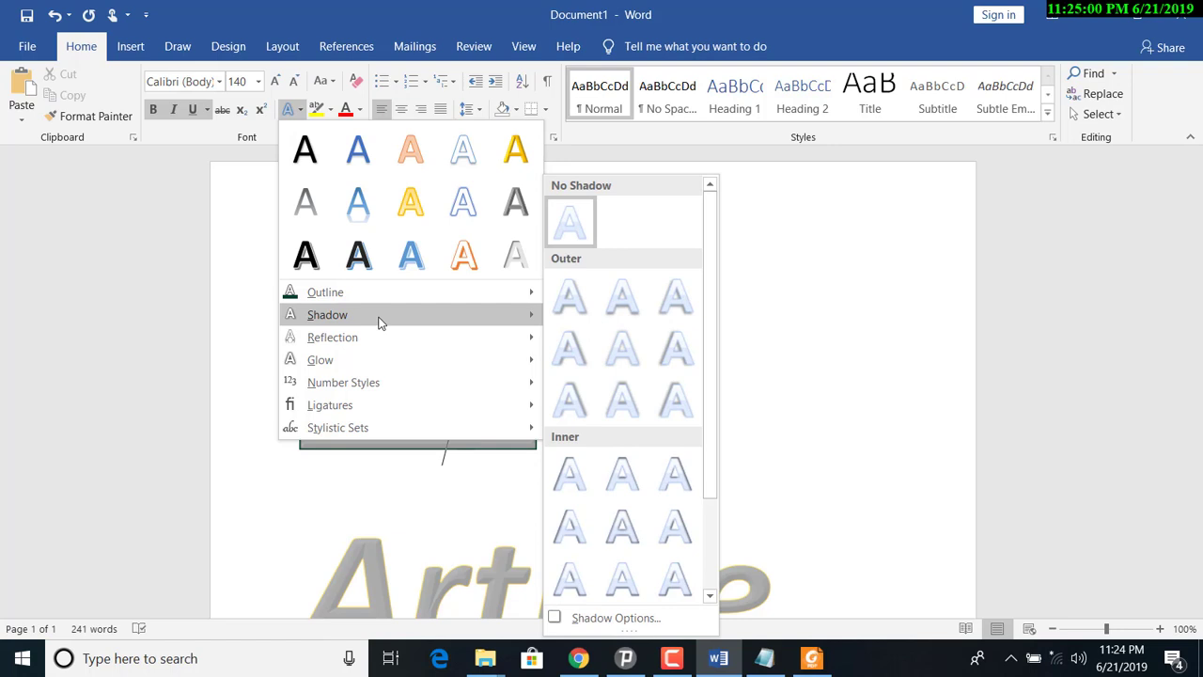
{"action": "left_click", "coordinate": [905, 283]}
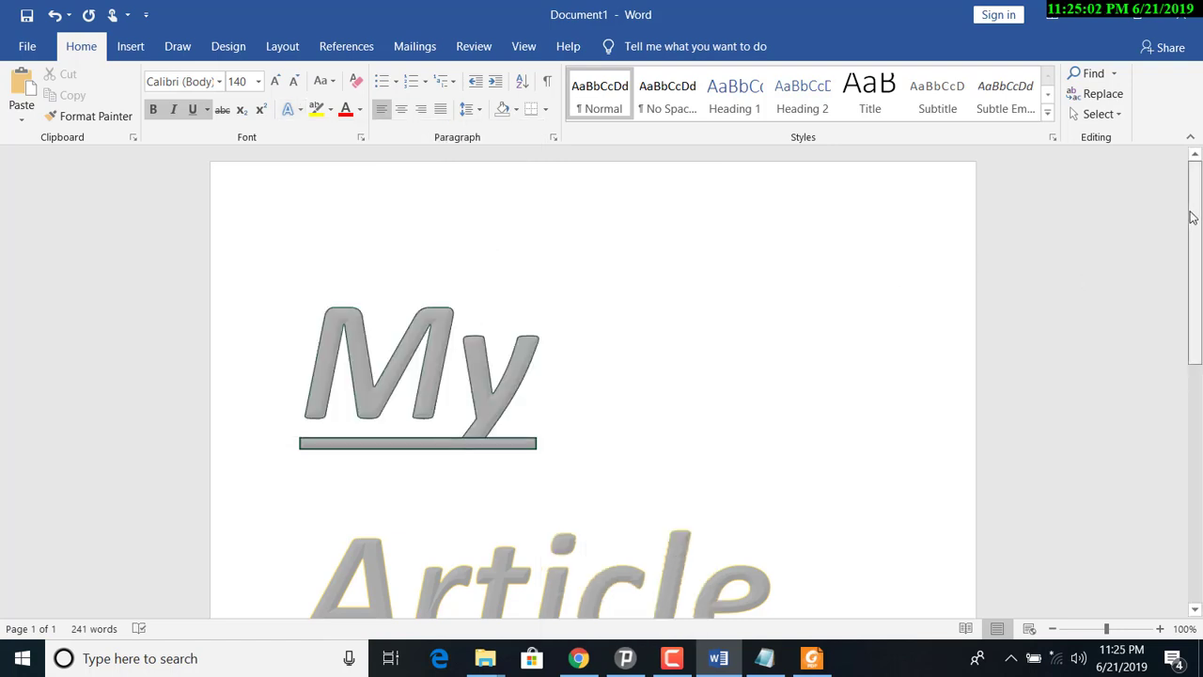
Step: Select the whole "My Article" title and apply the outer shadow variation that falls to the lower left of its letters
{"action": "scroll", "coordinate": [560, 312], "scroll_direction": "down", "scroll_amount": 4}
{"action": "left_click_drag", "start_coordinate": [779, 403], "coordinate": [317, 200]}
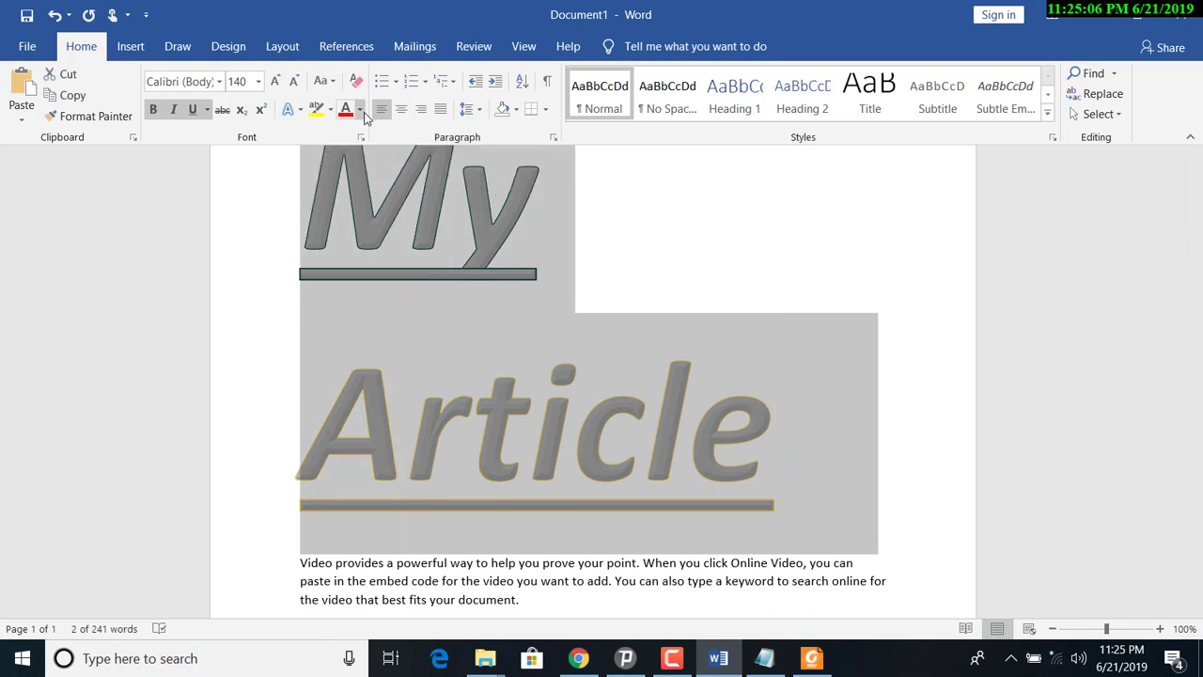
{"action": "left_click", "coordinate": [301, 112]}
{"action": "mouse_move", "coordinate": [400, 322]}
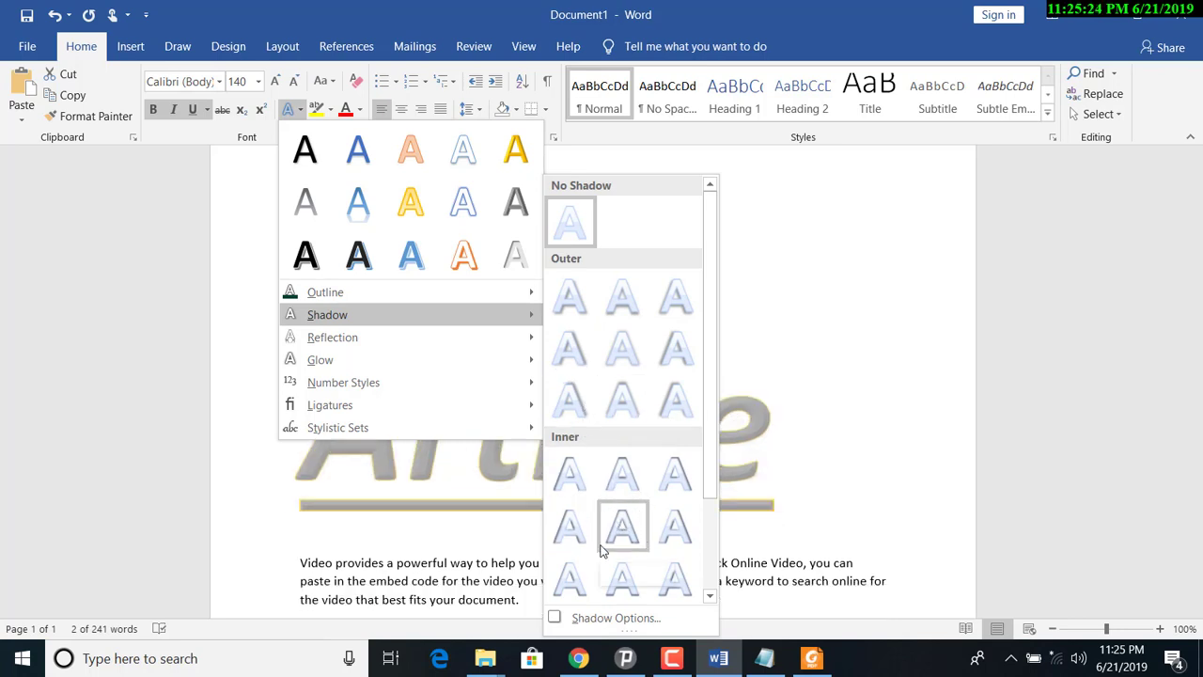
{"action": "left_click", "coordinate": [683, 310]}
{"action": "left_click", "coordinate": [609, 322]}
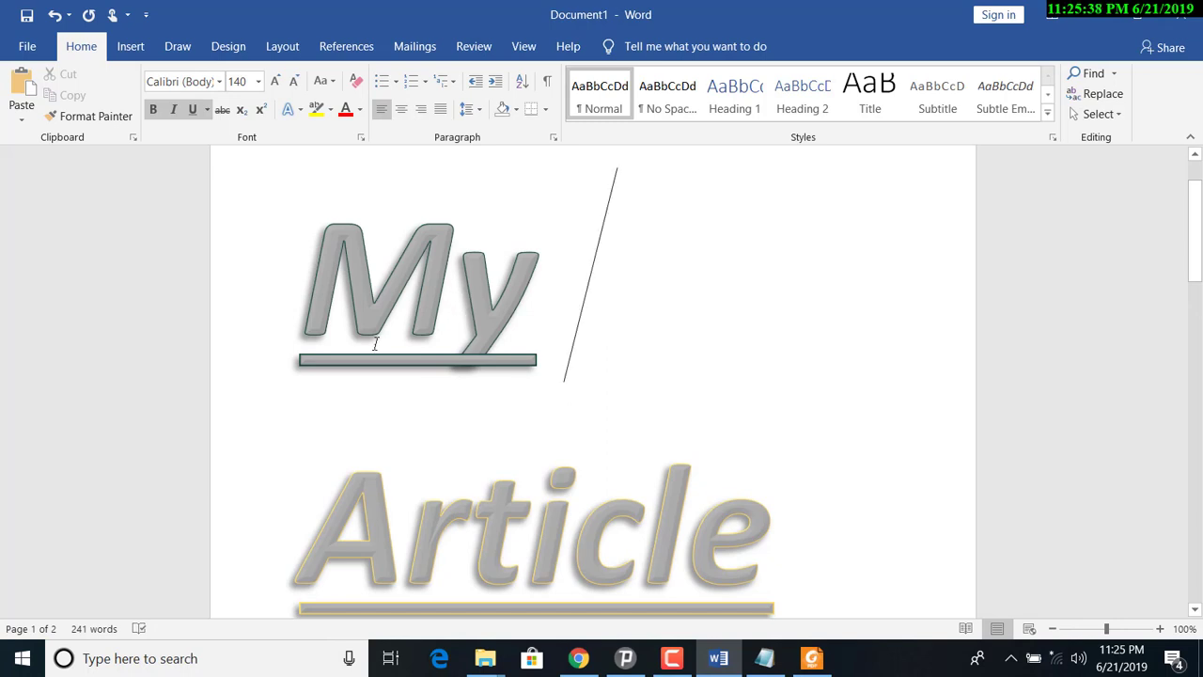
Step: Apply the tight reflection variation with the largest offset to the whole "My Article" title
{"action": "left_click_drag", "start_coordinate": [257, 322], "coordinate": [591, 483]}
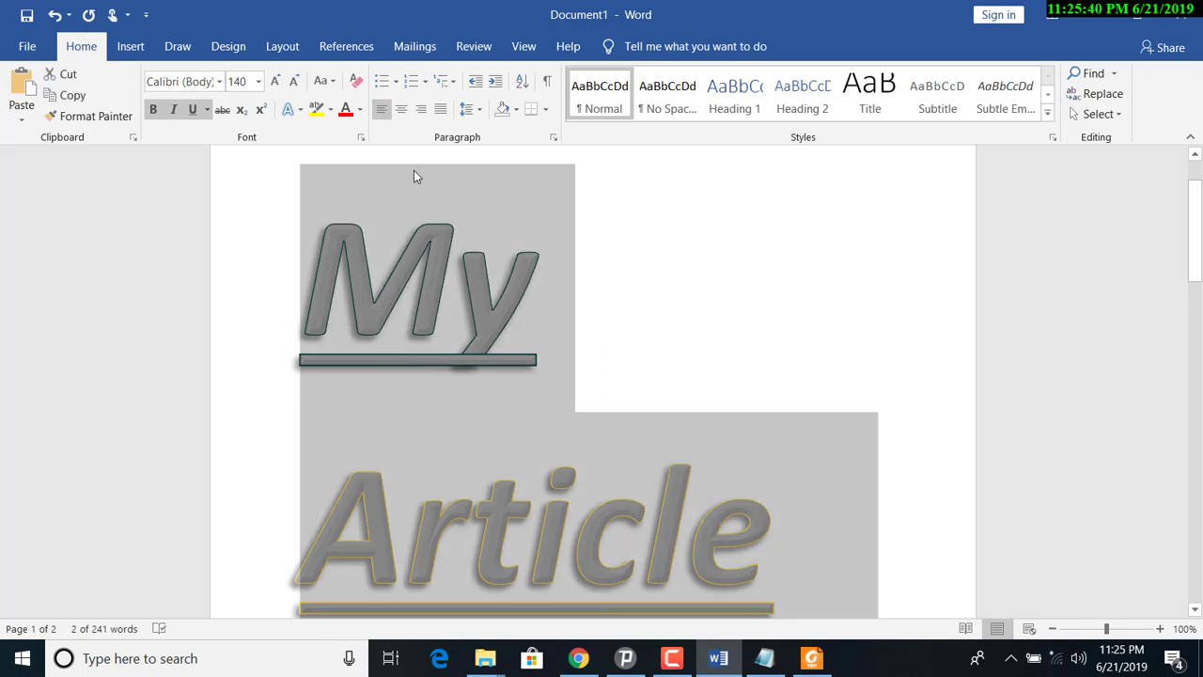
{"action": "left_click", "coordinate": [292, 109]}
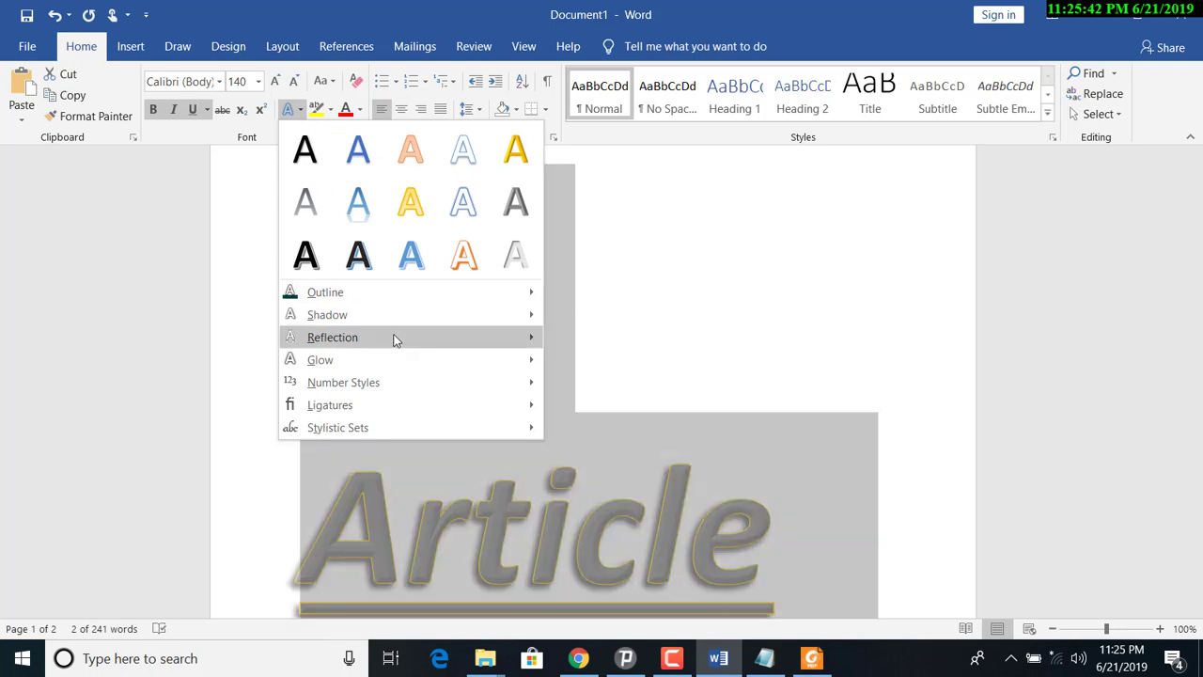
{"action": "mouse_move", "coordinate": [394, 340]}
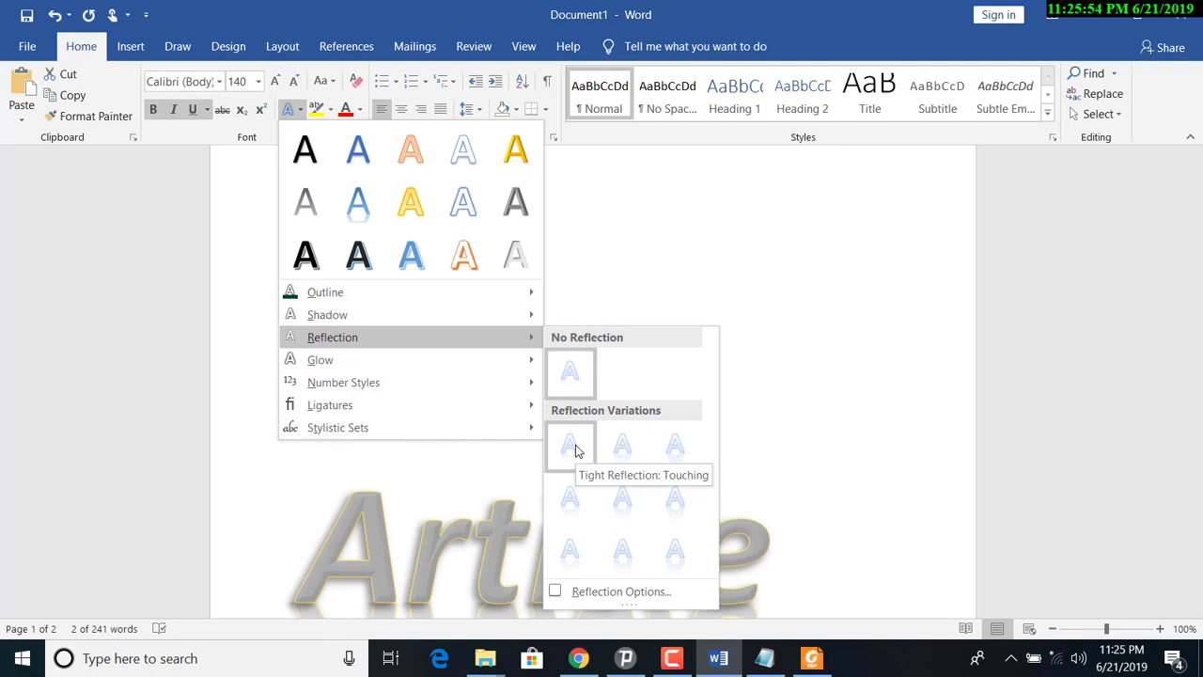
{"action": "left_click", "coordinate": [580, 557]}
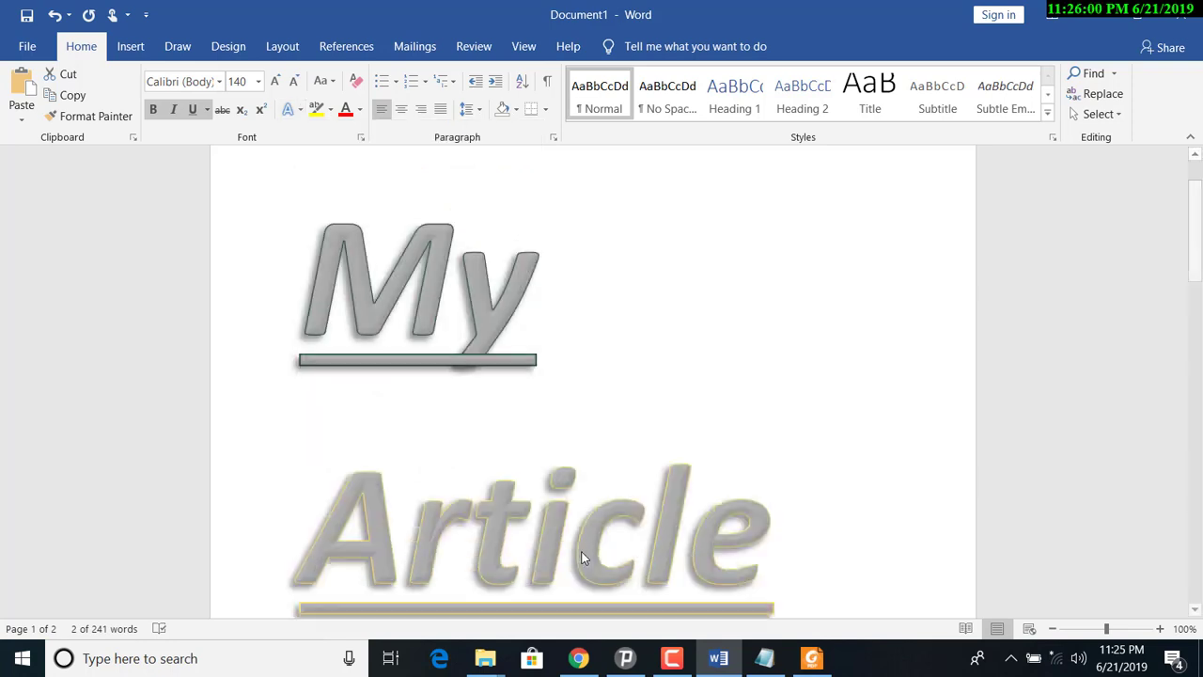
{"action": "left_click", "coordinate": [565, 435]}
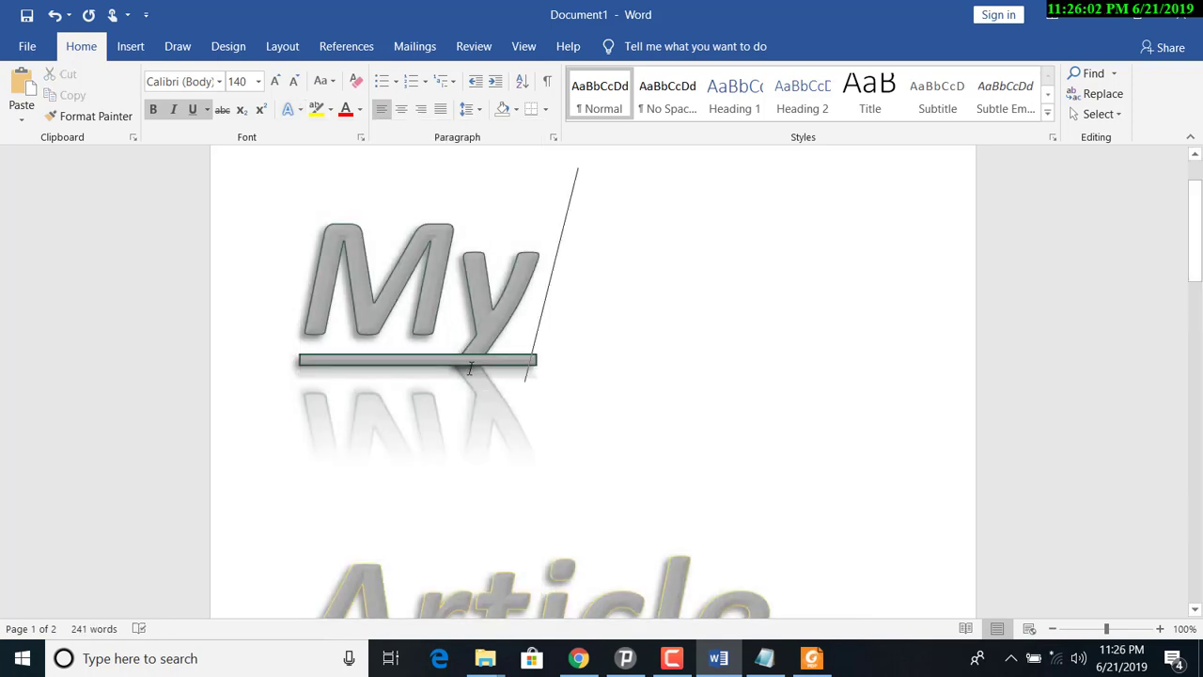
{"action": "left_click_drag", "start_coordinate": [512, 323], "coordinate": [361, 318]}
{"action": "left_click", "coordinate": [569, 409]}
Step: Apply the preset text effect with black fill and a hard blue shadow to the whole title
{"action": "left_click_drag", "start_coordinate": [323, 313], "coordinate": [774, 523]}
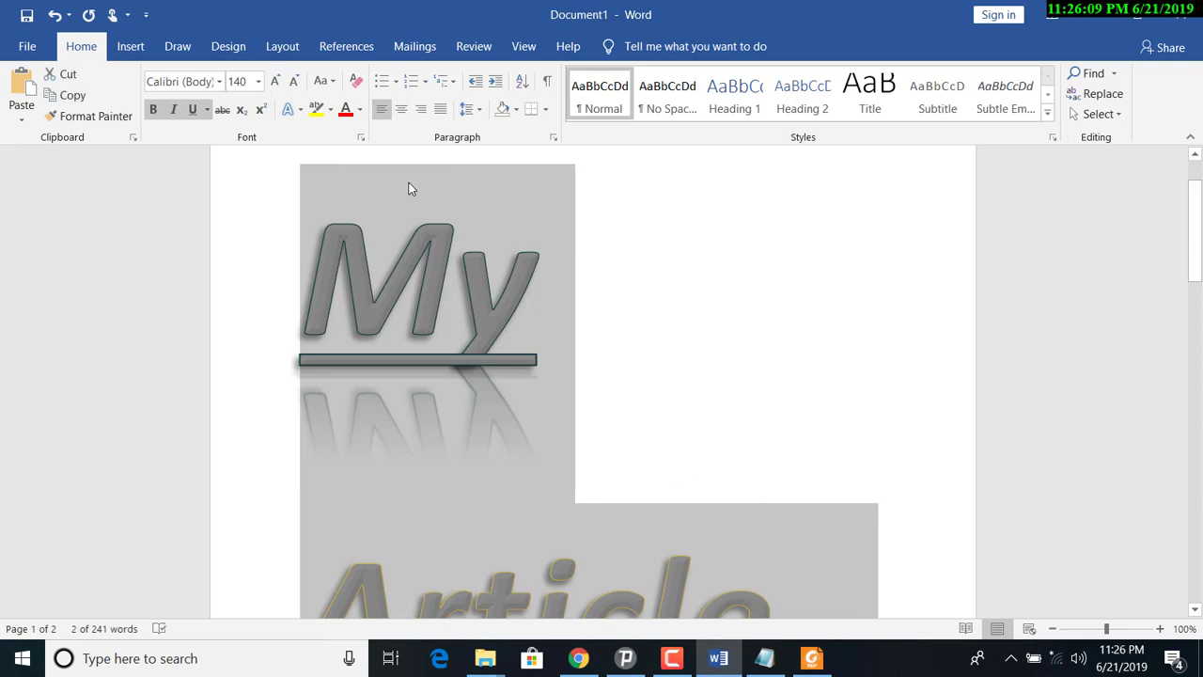
{"action": "left_click", "coordinate": [300, 109]}
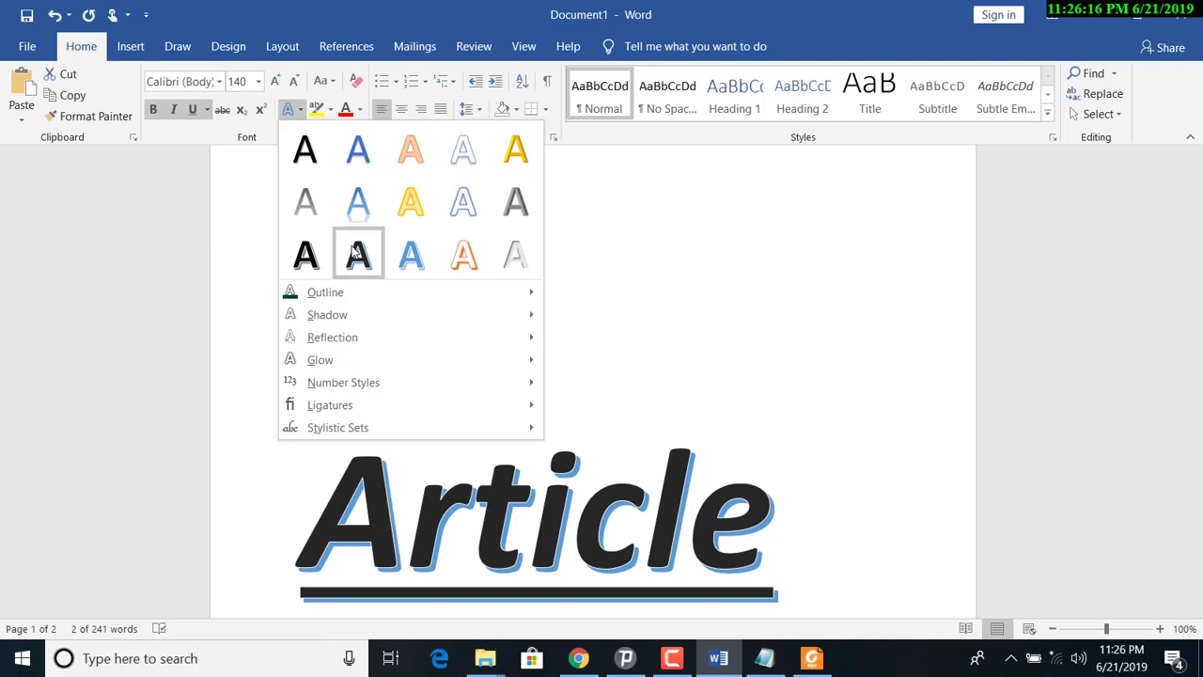
{"action": "left_click", "coordinate": [354, 249]}
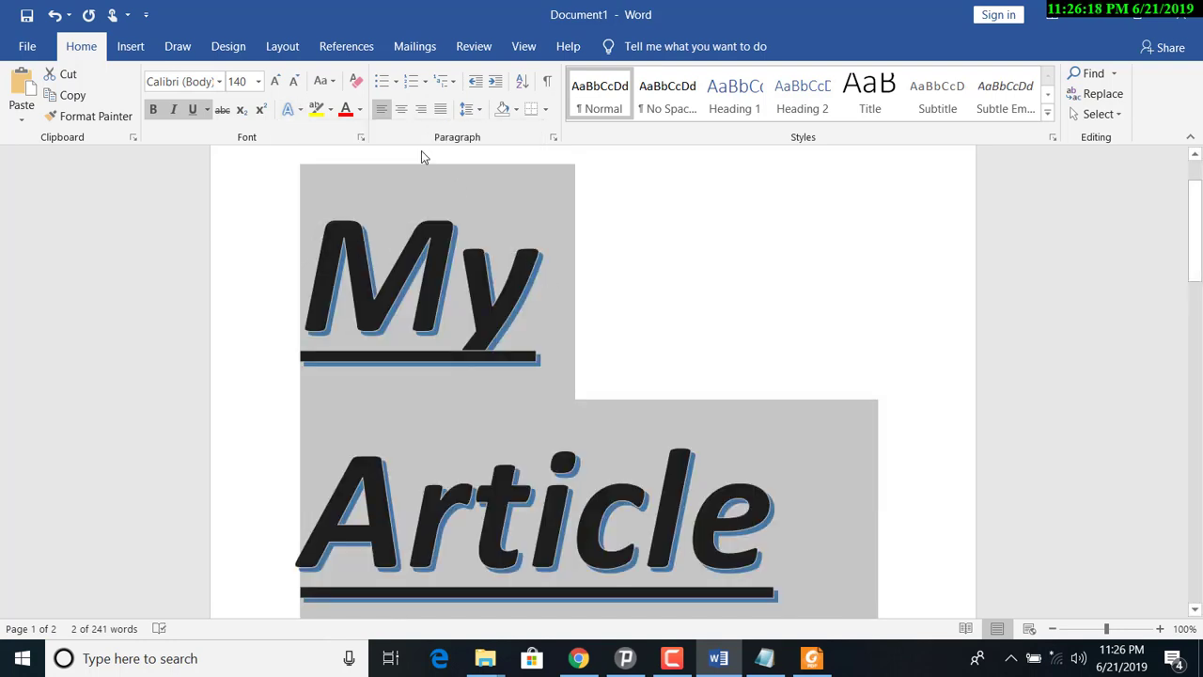
Step: Reduce the title's font size stepwise to 80
{"action": "left_click", "coordinate": [294, 82]}
{"action": "left_click", "coordinate": [294, 82]}
{"action": "left_click", "coordinate": [294, 82]}
{"action": "left_click", "coordinate": [295, 82]}
{"action": "left_click", "coordinate": [294, 81]}
{"action": "left_click", "coordinate": [294, 82]}
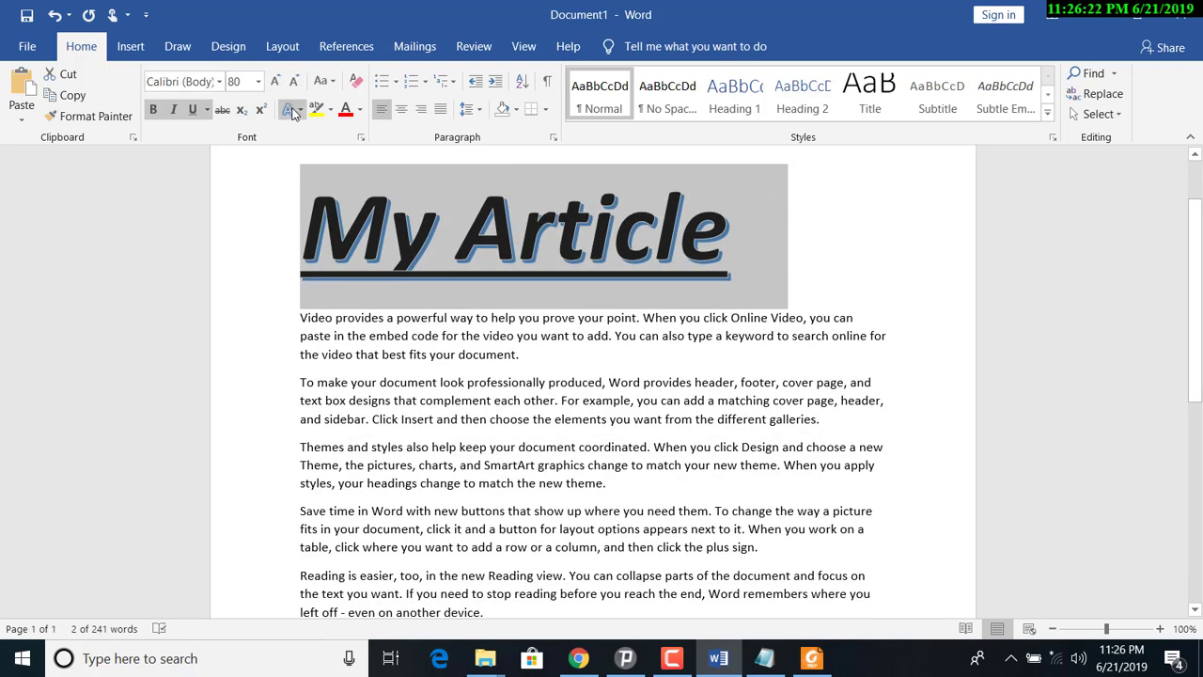
Step: Preview the glow variations and additional glow colors on the title without applying any
{"action": "left_click", "coordinate": [298, 110]}
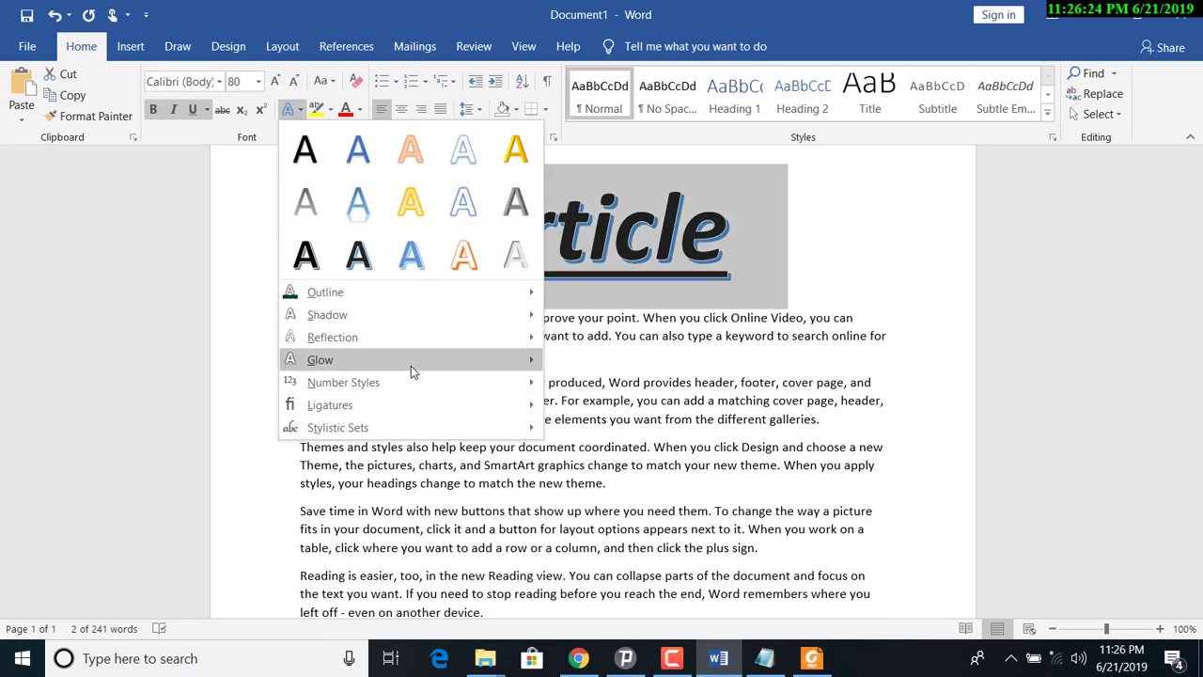
{"action": "mouse_move", "coordinate": [411, 366]}
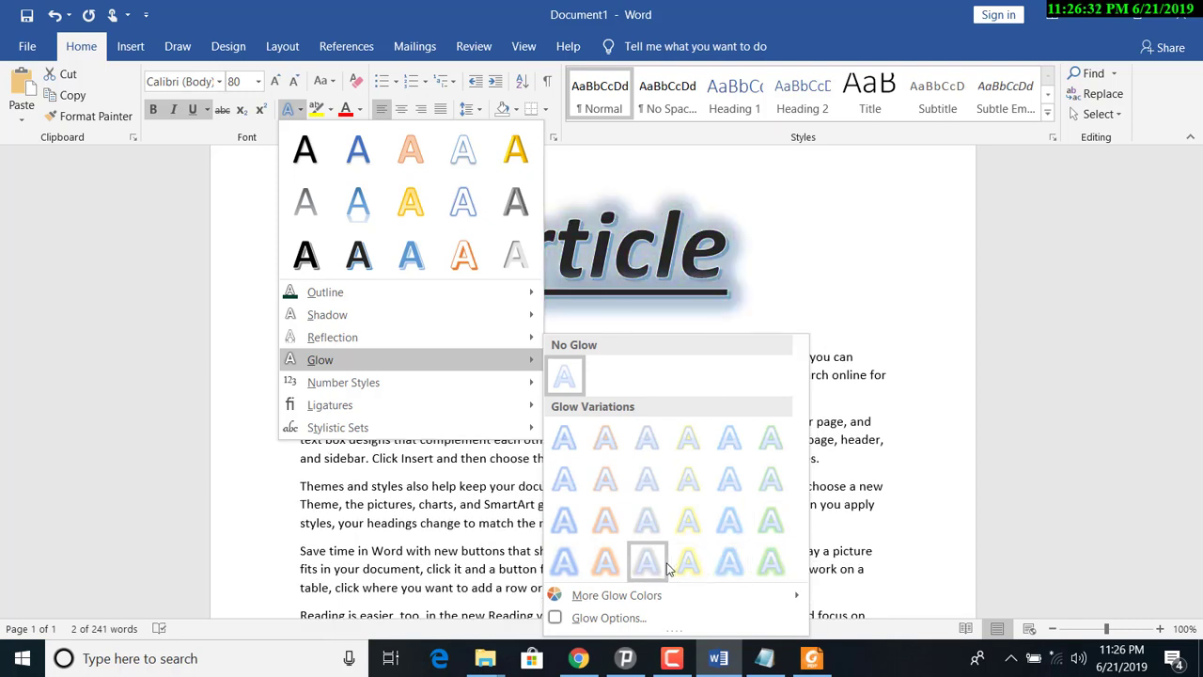
{"action": "mouse_move", "coordinate": [583, 598]}
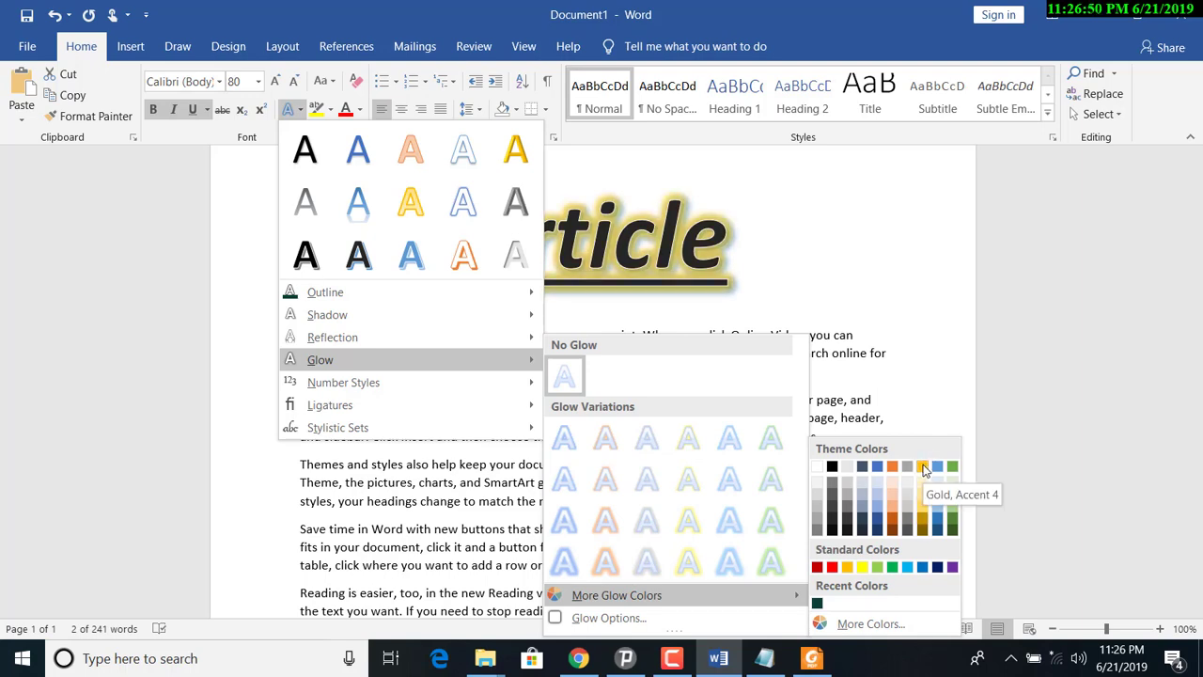
{"action": "mouse_move", "coordinate": [447, 394]}
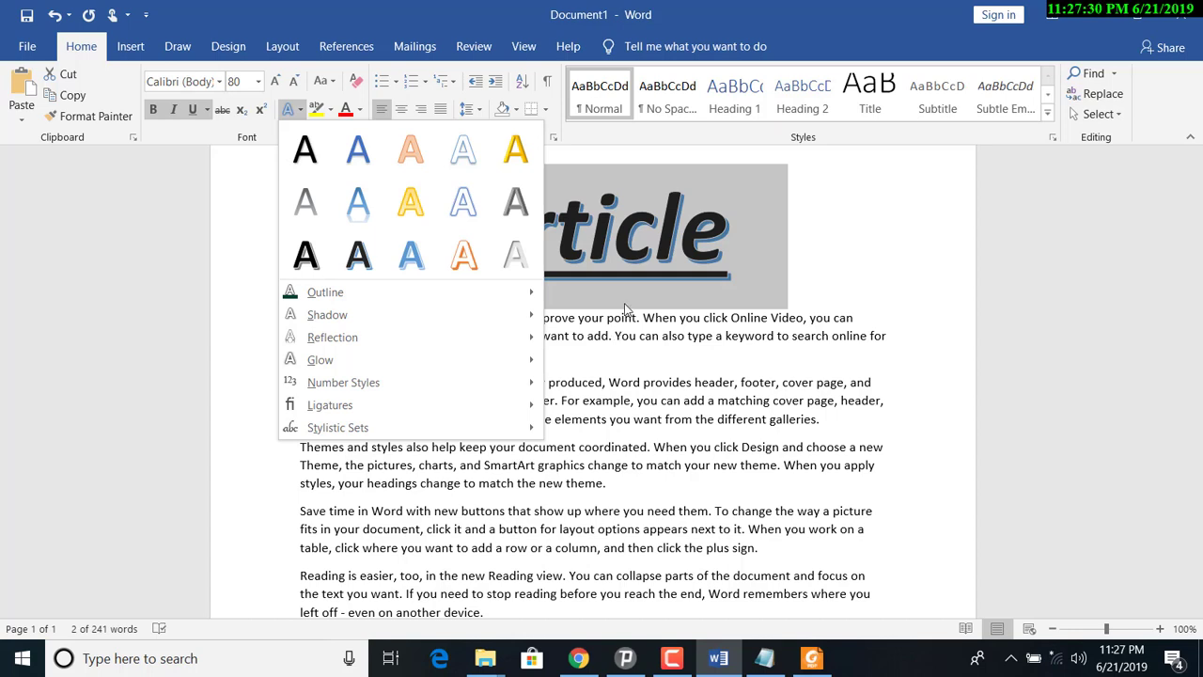
{"action": "left_click", "coordinate": [627, 311]}
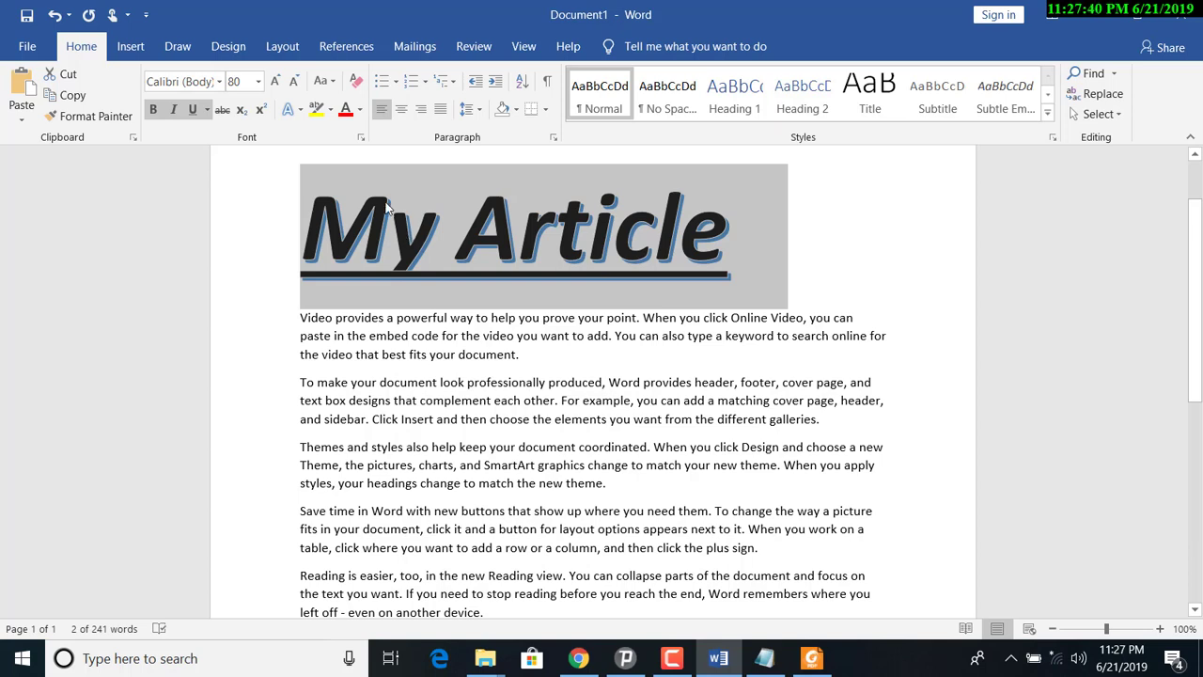
Step: Preview highlight colors on the title, and set its font color to the dark green theme color
{"action": "left_click", "coordinate": [330, 111]}
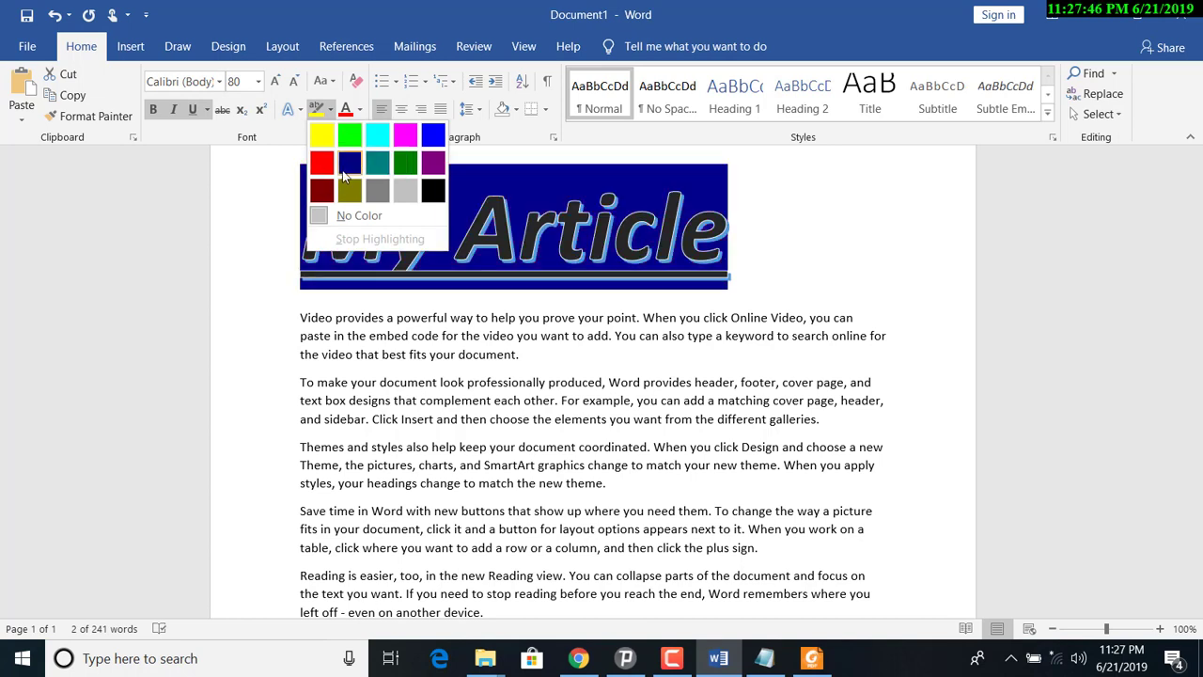
{"action": "left_click", "coordinate": [361, 110]}
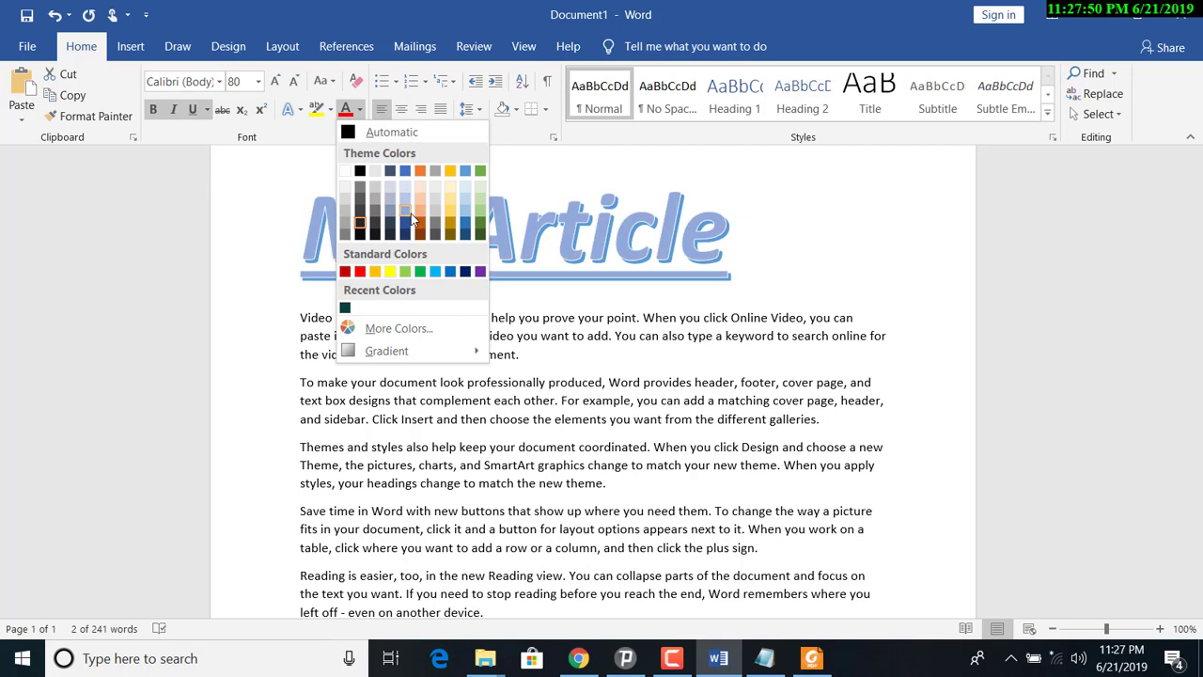
{"action": "left_click", "coordinate": [482, 224]}
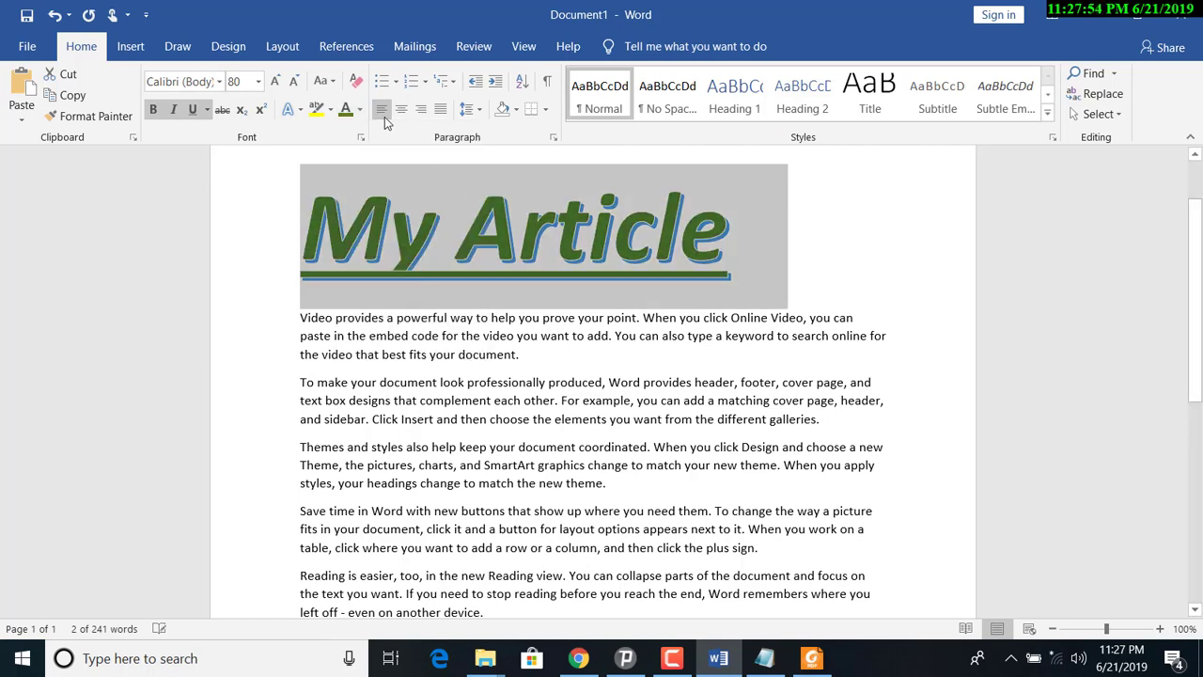
Step: Add the line "I like to study computer." as a new paragraph after the first body paragraph
{"action": "left_click", "coordinate": [334, 82]}
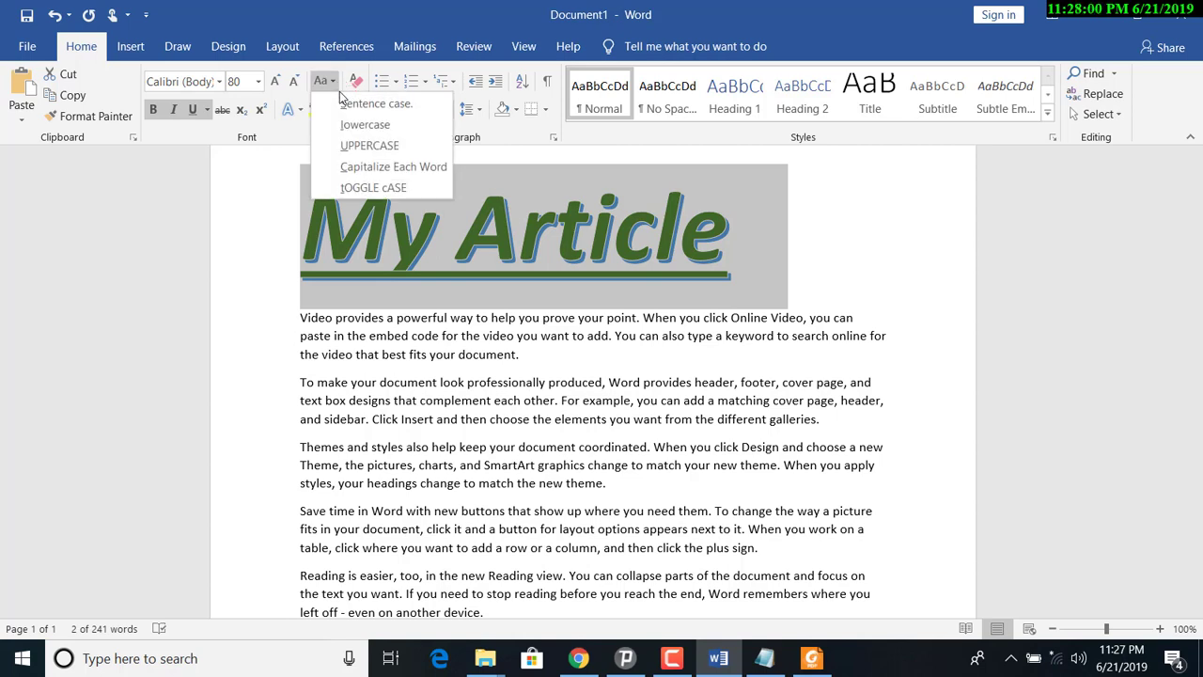
{"action": "left_click", "coordinate": [549, 362]}
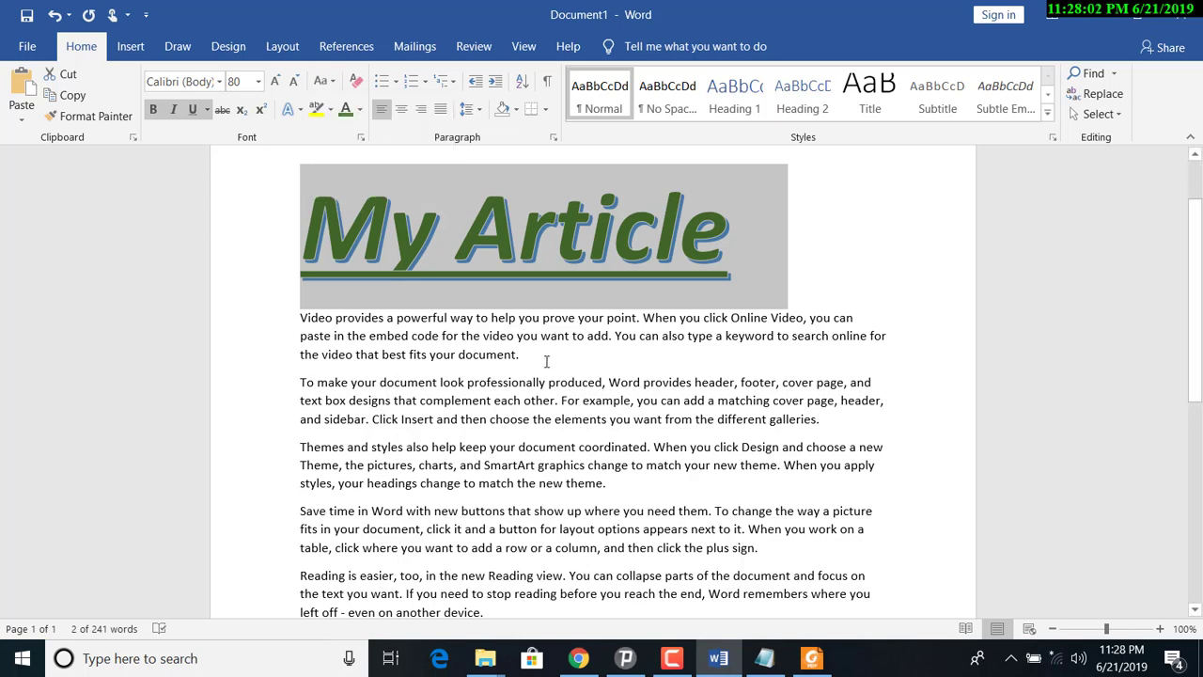
{"action": "left_click", "coordinate": [546, 361]}
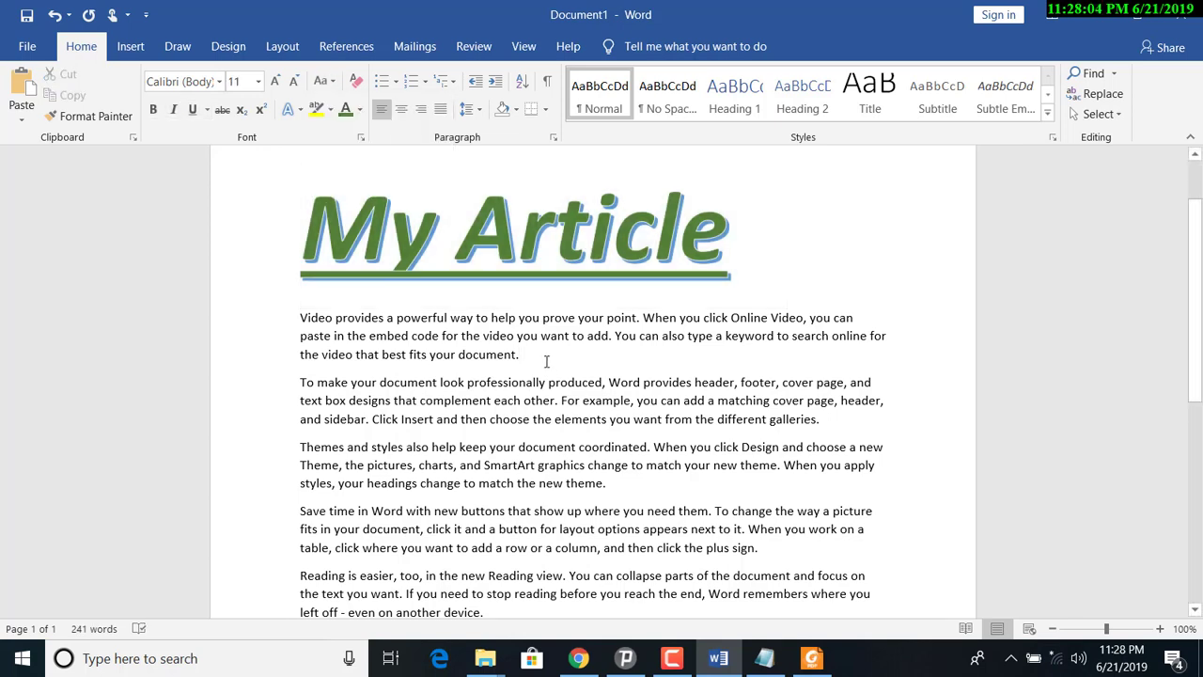
{"action": "key", "text": "Return"}
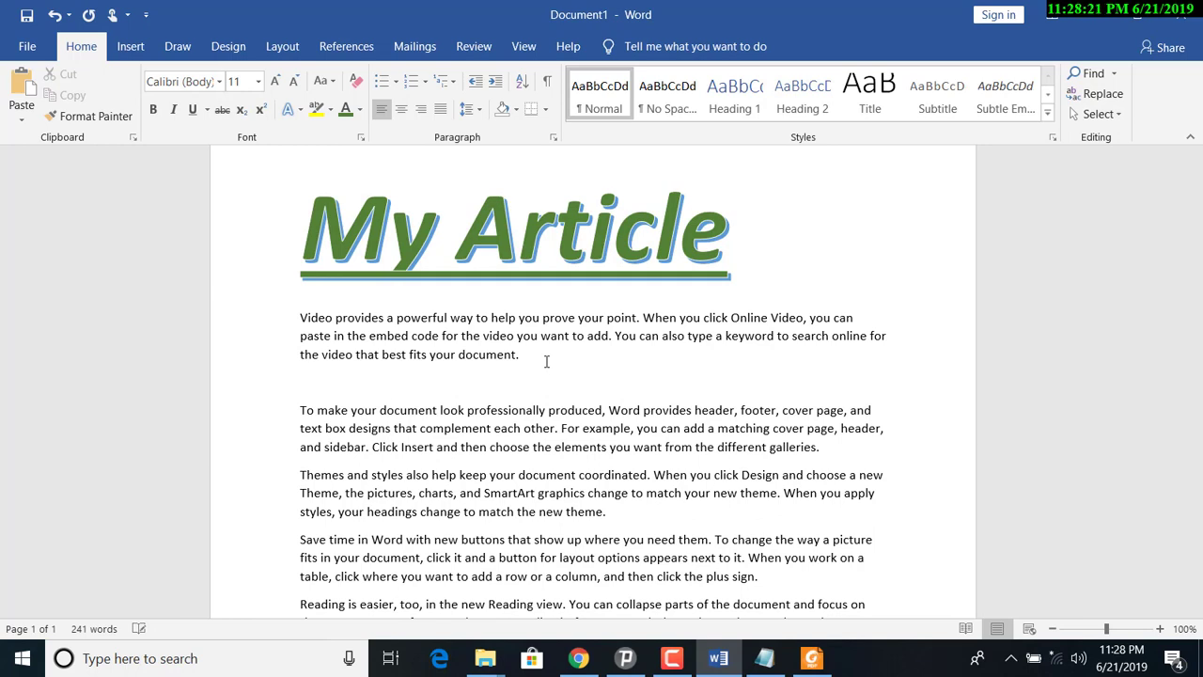
{"action": "type", "text": "I like to study computer."}
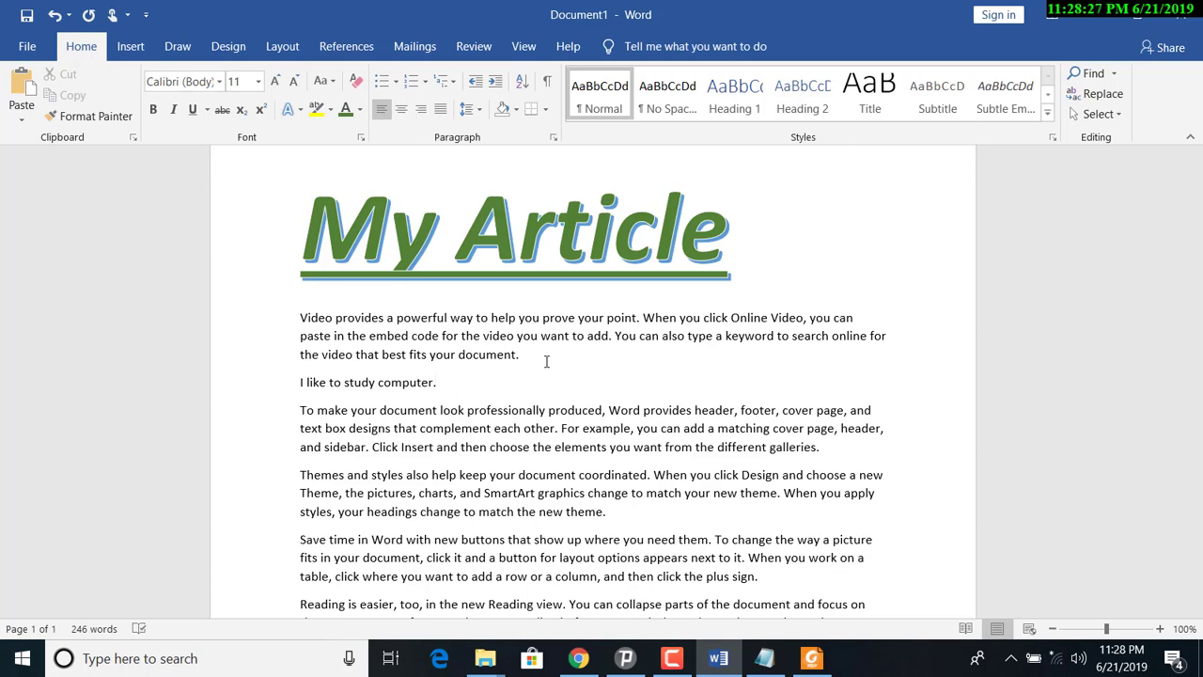
Step: Replace the capital "I" that begins the new line with a lowercase "i"
{"action": "left_click", "coordinate": [306, 382]}
{"action": "key", "text": "BackSpace"}
{"action": "key", "text": "BackSpace"}
{"action": "type", "text": "i"}
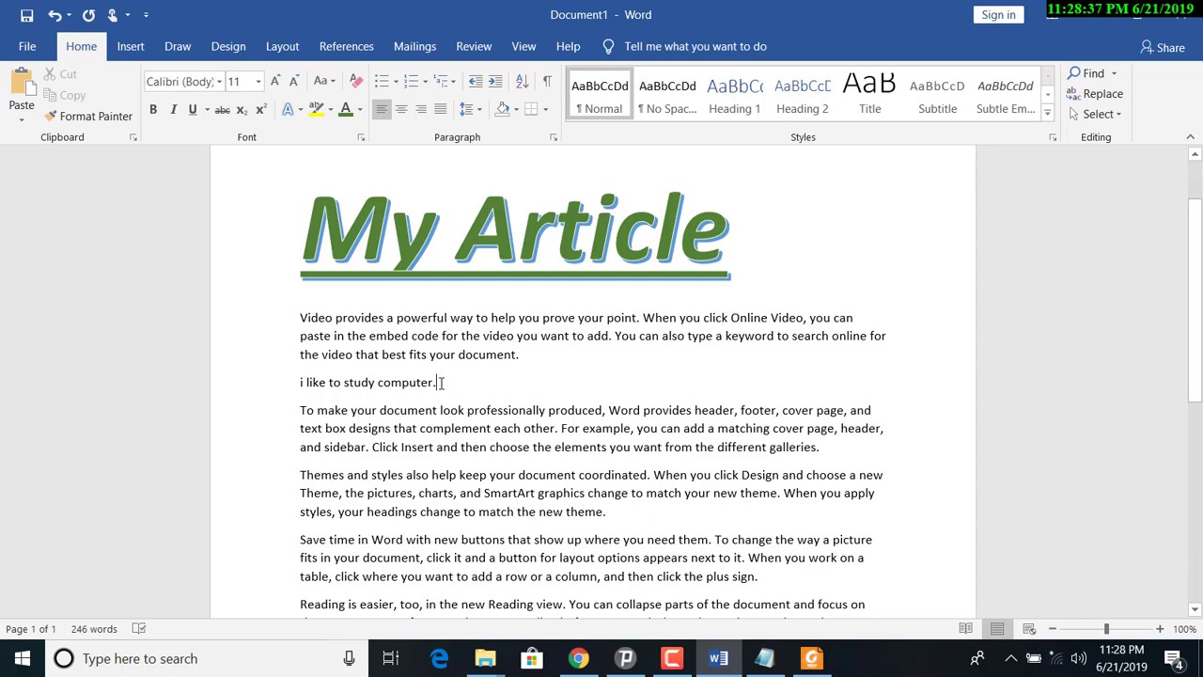
Step: Change the case of the line "i like to study computer." to Sentence case
{"action": "left_click_drag", "start_coordinate": [441, 382], "coordinate": [299, 382]}
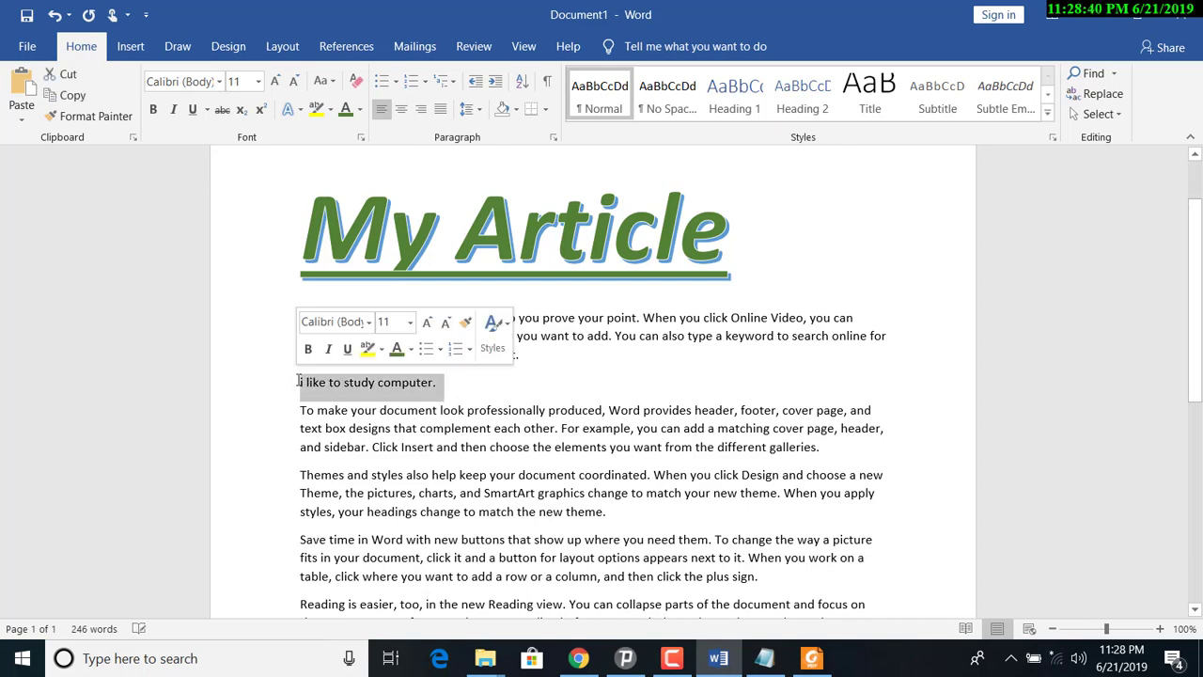
{"action": "left_click", "coordinate": [333, 82]}
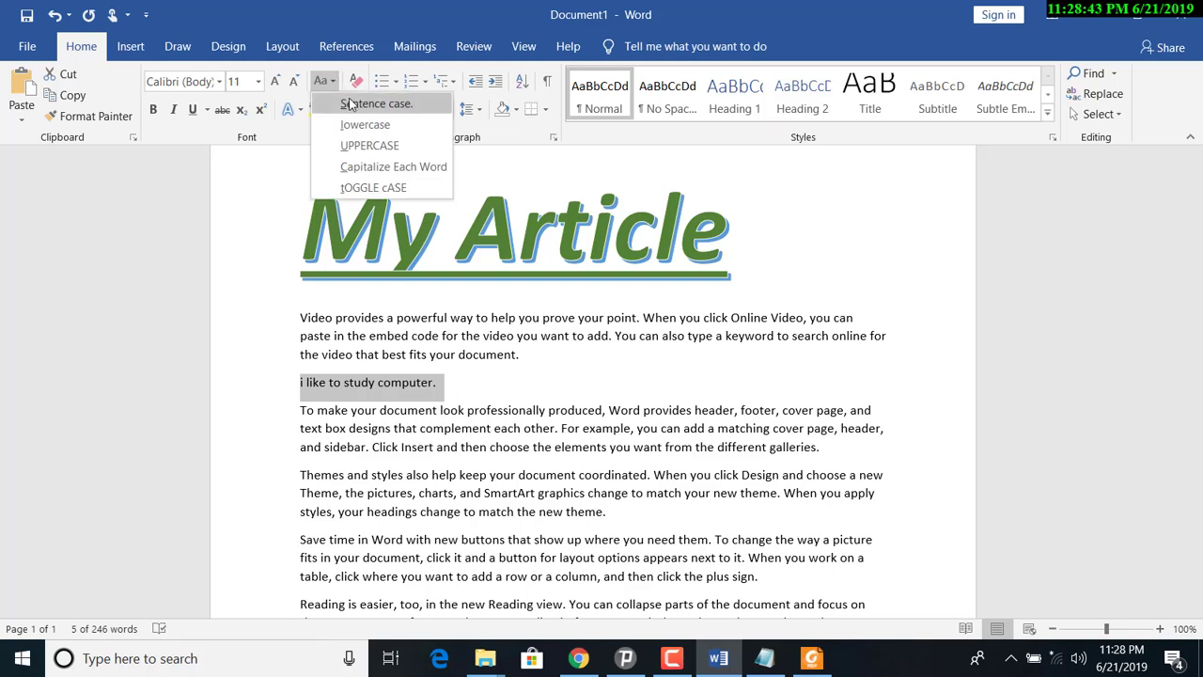
{"action": "left_click", "coordinate": [376, 103]}
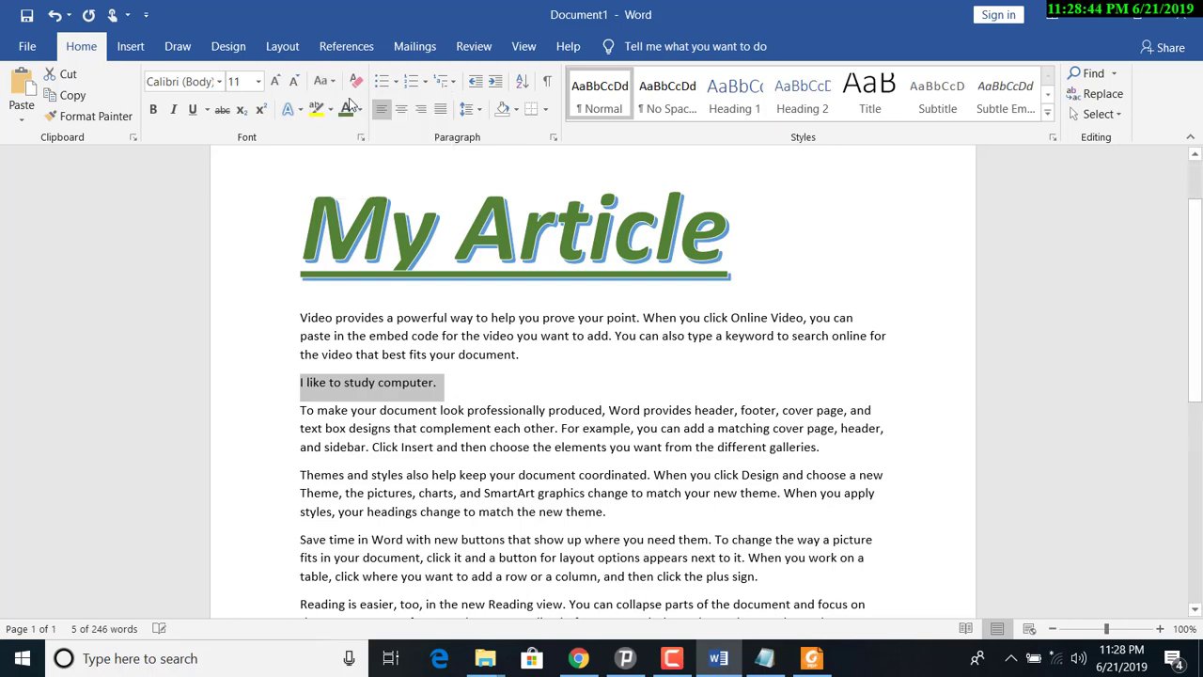
{"action": "left_click", "coordinate": [372, 386]}
{"action": "left_click", "coordinate": [291, 385]}
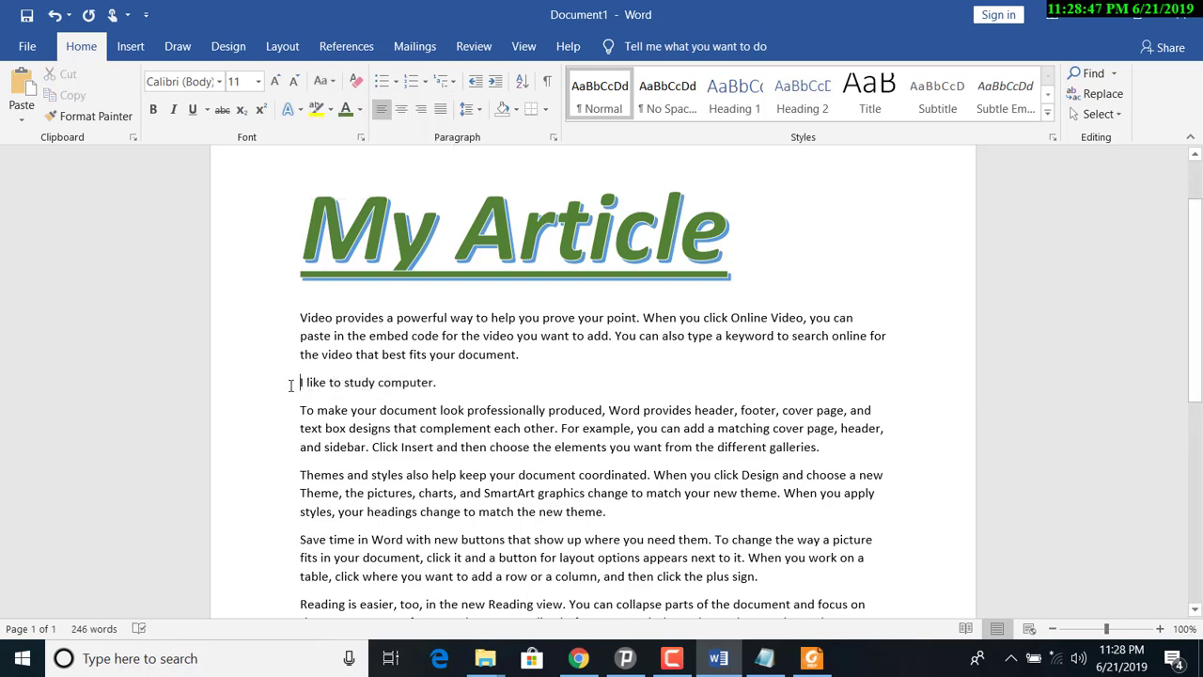
{"action": "left_click_drag", "start_coordinate": [303, 383], "coordinate": [294, 385]}
{"action": "left_click", "coordinate": [349, 384]}
{"action": "left_click_drag", "start_coordinate": [309, 385], "coordinate": [299, 384]}
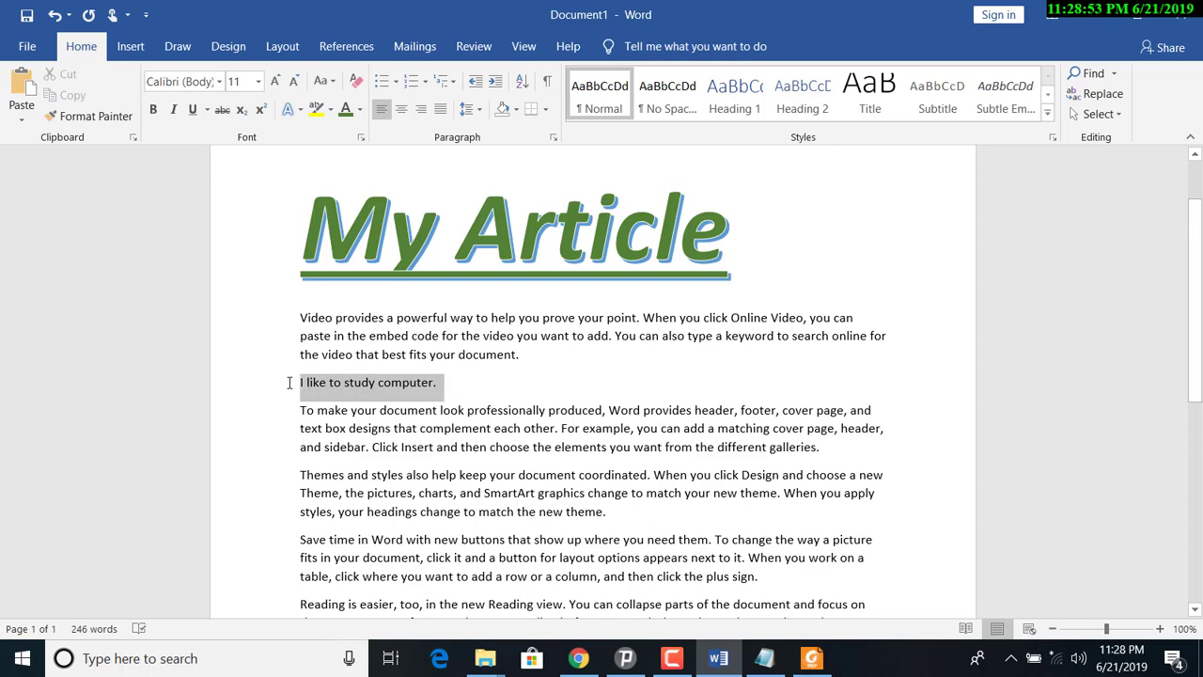
{"action": "left_click", "coordinate": [325, 81]}
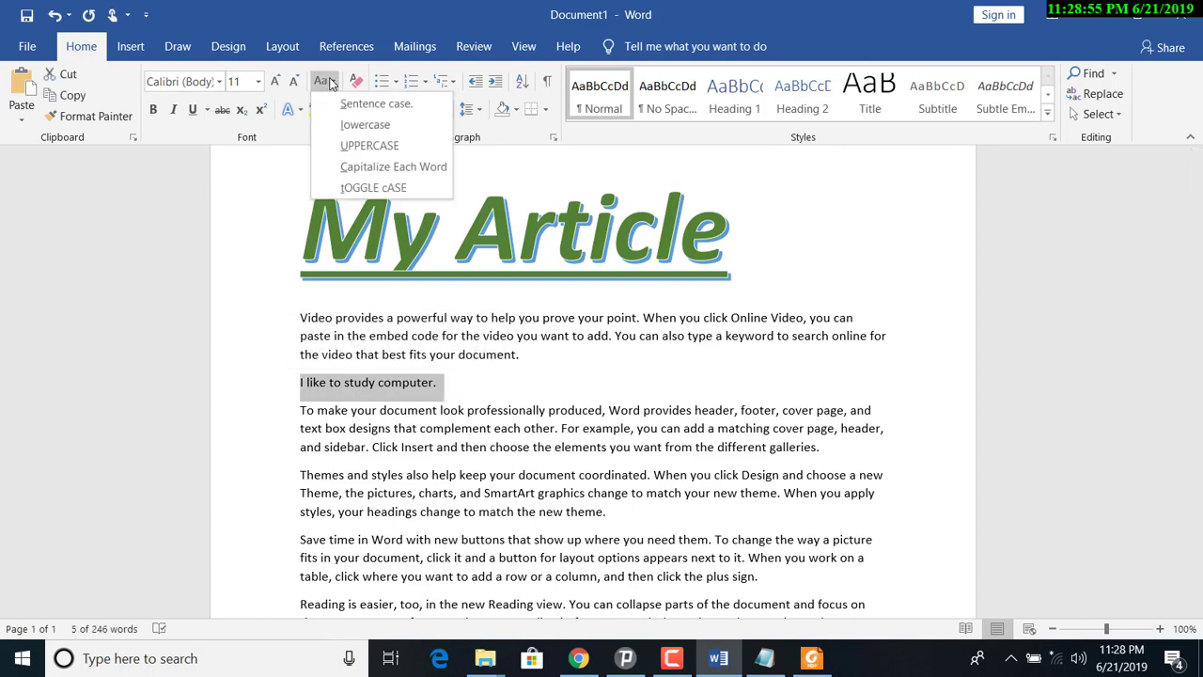
{"action": "left_click", "coordinate": [555, 364]}
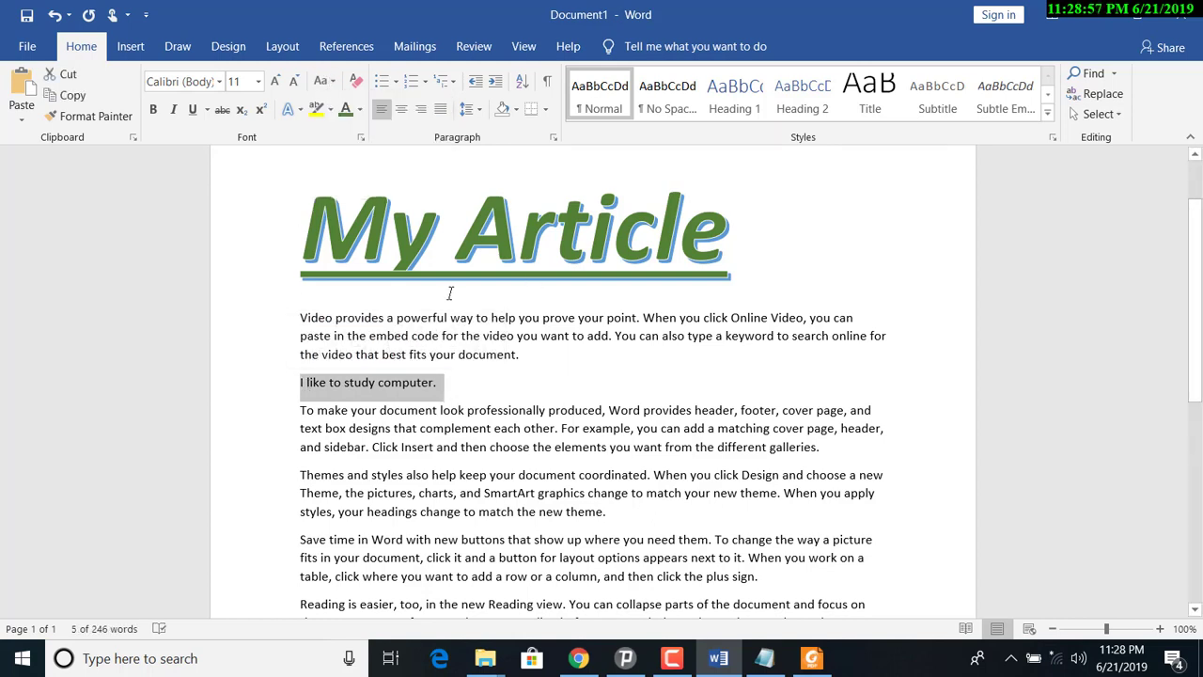
Step: Add the line "MY BEST FRIEND" in capitals as a new paragraph directly below the title "My Article"
{"action": "left_click", "coordinate": [742, 265]}
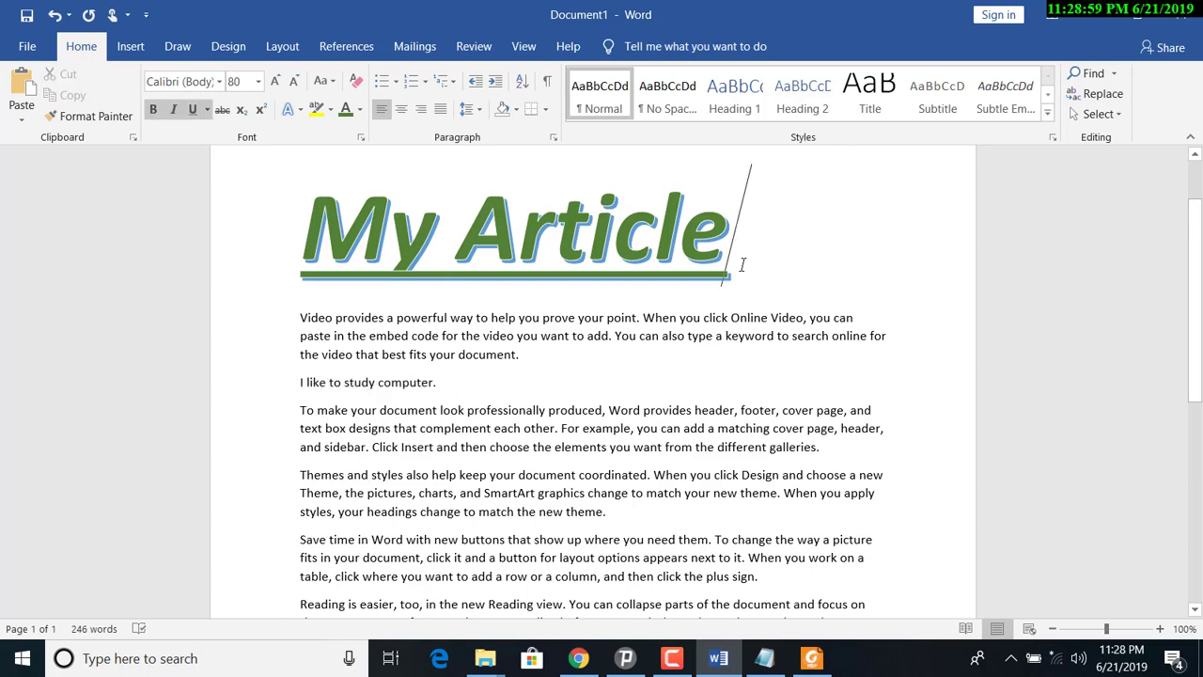
{"action": "key", "text": "Return"}
{"action": "type", "text": "My best frie"}
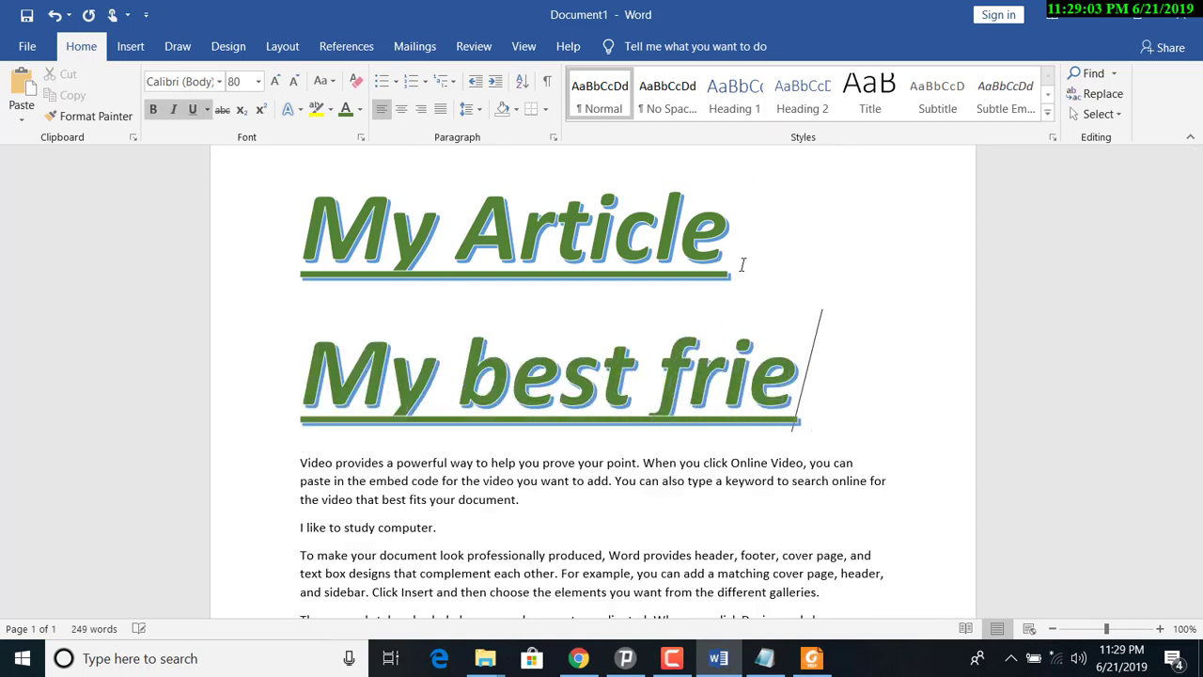
{"action": "key", "text": "BackSpace"}
{"action": "key", "text": "BackSpace"}
{"action": "key", "text": "BackSpace"}
{"action": "key", "text": "BackSpace"}
{"action": "key", "text": "BackSpace"}
{"action": "key", "text": "BackSpace"}
{"action": "key", "text": "BackSpace"}
{"action": "key", "text": "BackSpace"}
{"action": "key", "text": "BackSpace"}
{"action": "key", "text": "BackSpace"}
{"action": "key", "text": "BackSpace"}
{"action": "key", "text": "BackSpace"}
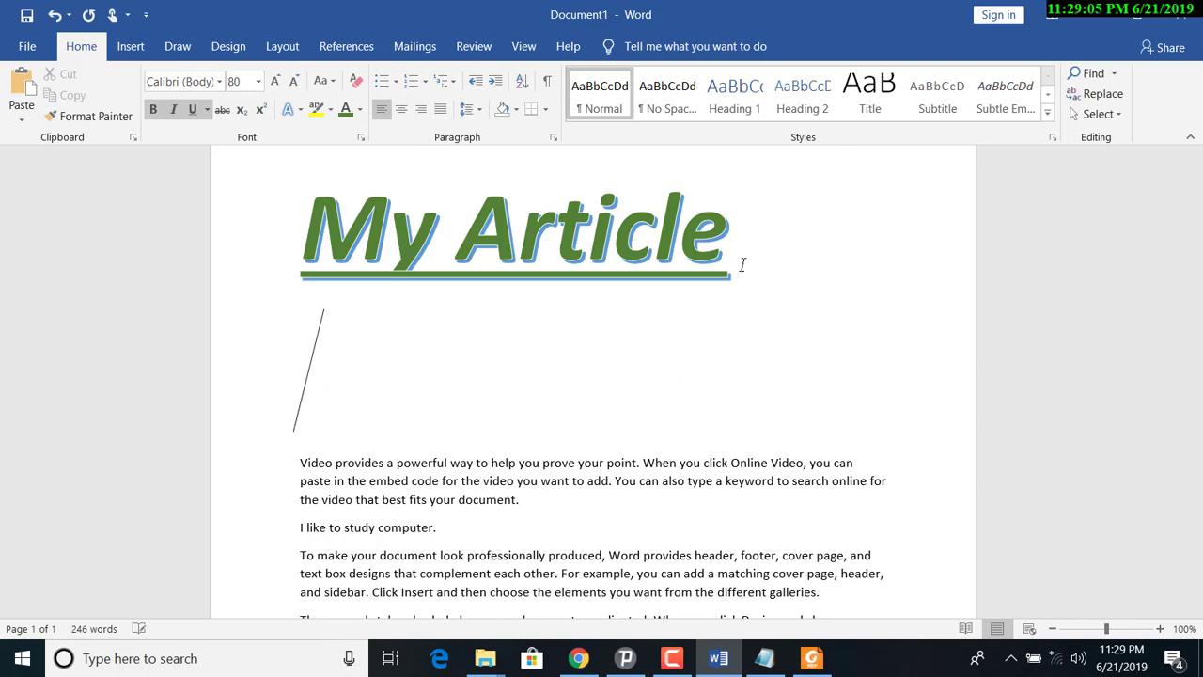
{"action": "type", "text": "MY BEST FRIEND"}
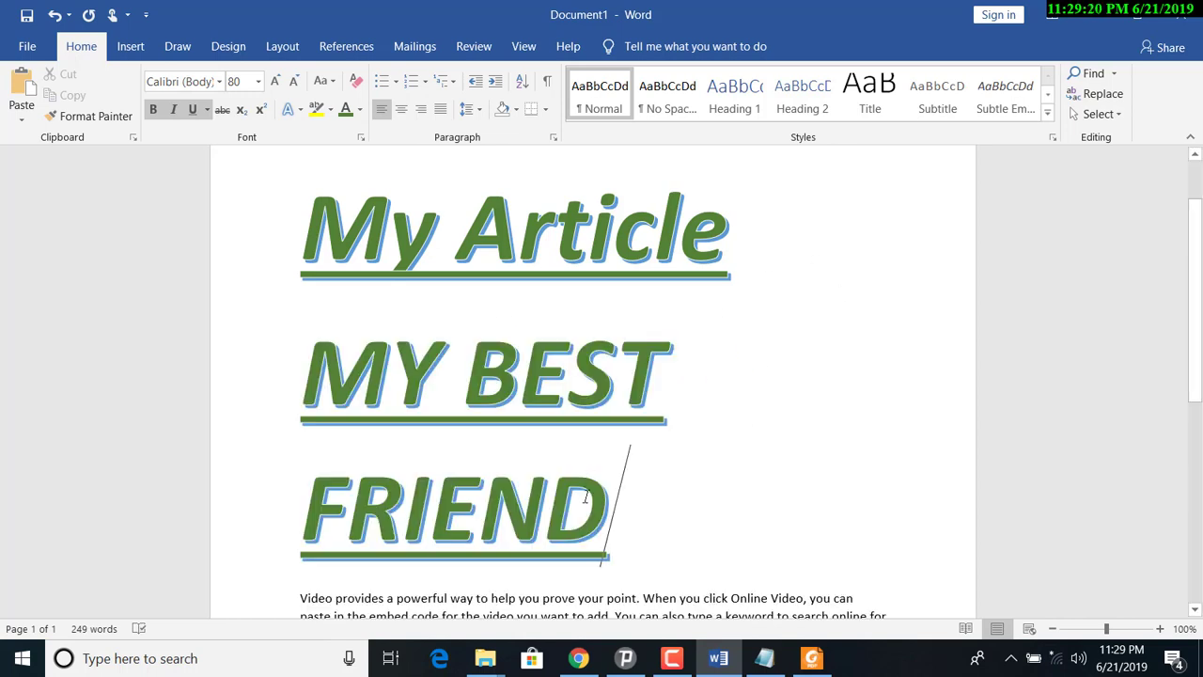
Step: Change the case of the line "MY BEST FRIEND" to lowercase
{"action": "left_click_drag", "start_coordinate": [620, 510], "coordinate": [317, 395]}
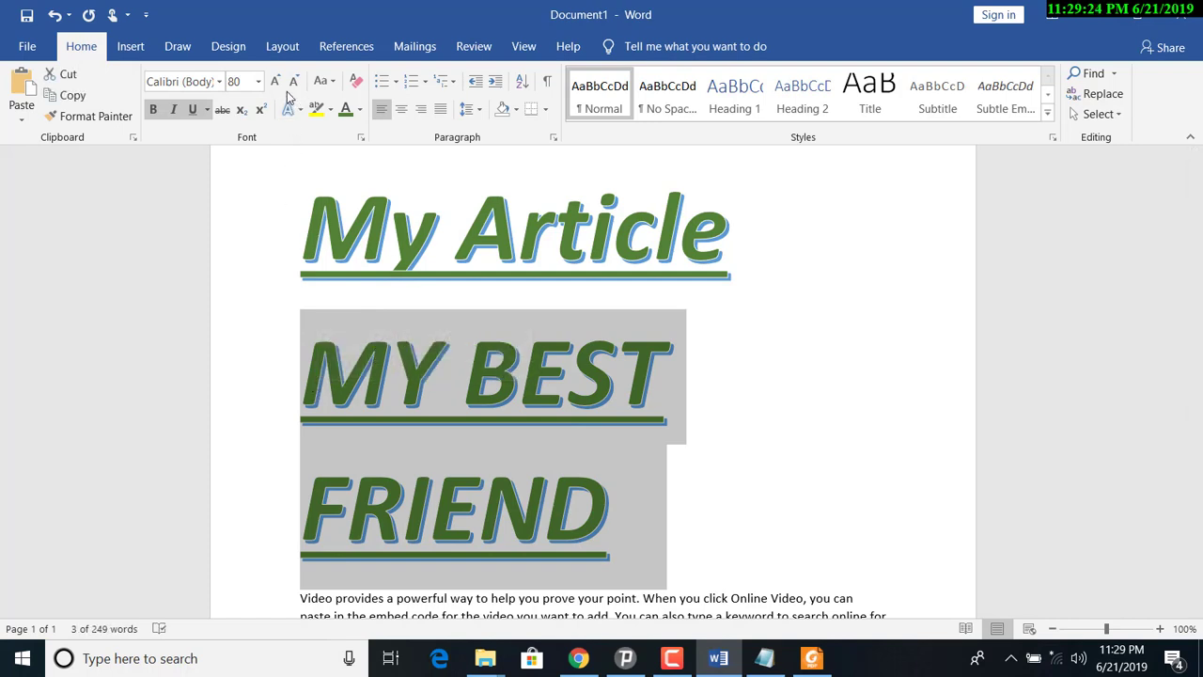
{"action": "left_click", "coordinate": [331, 83]}
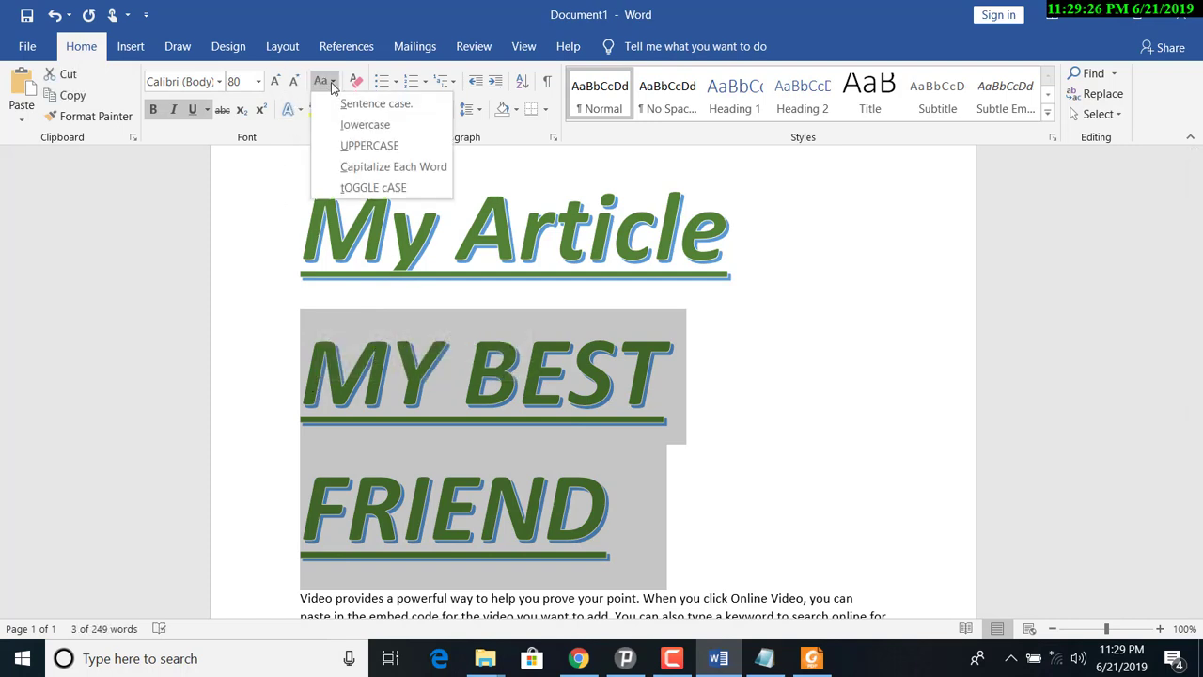
{"action": "left_click", "coordinate": [365, 125]}
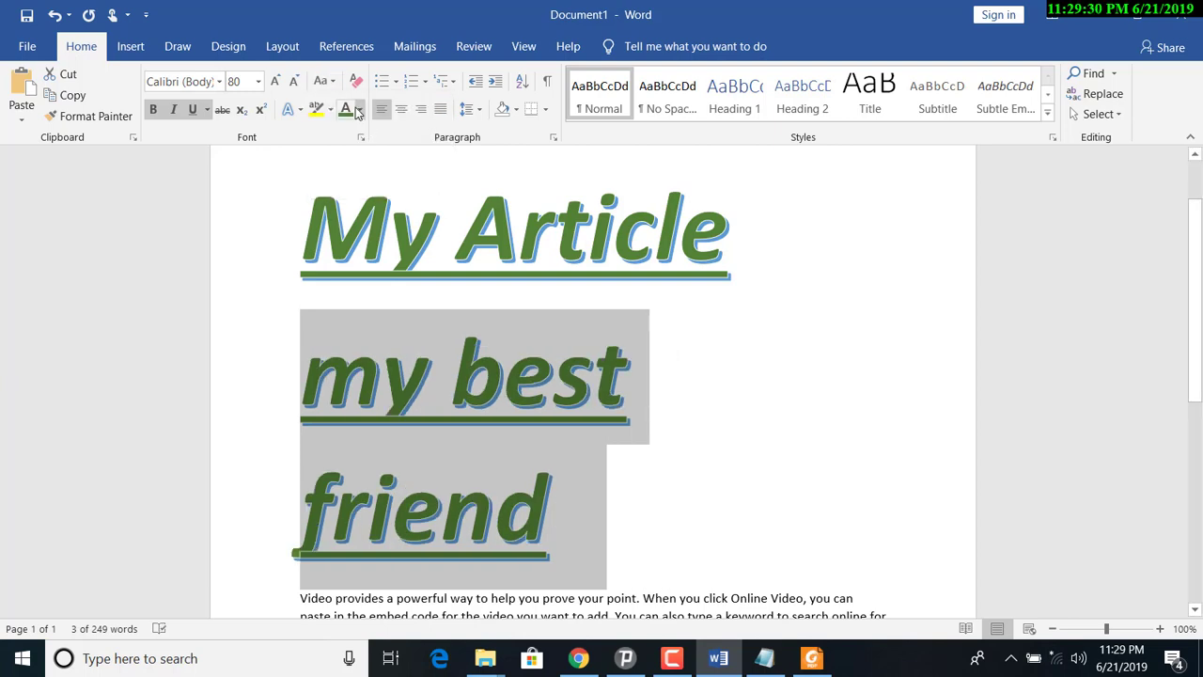
Step: Change the case of the line "my best friend" to UPPERCASE
{"action": "left_click", "coordinate": [323, 81]}
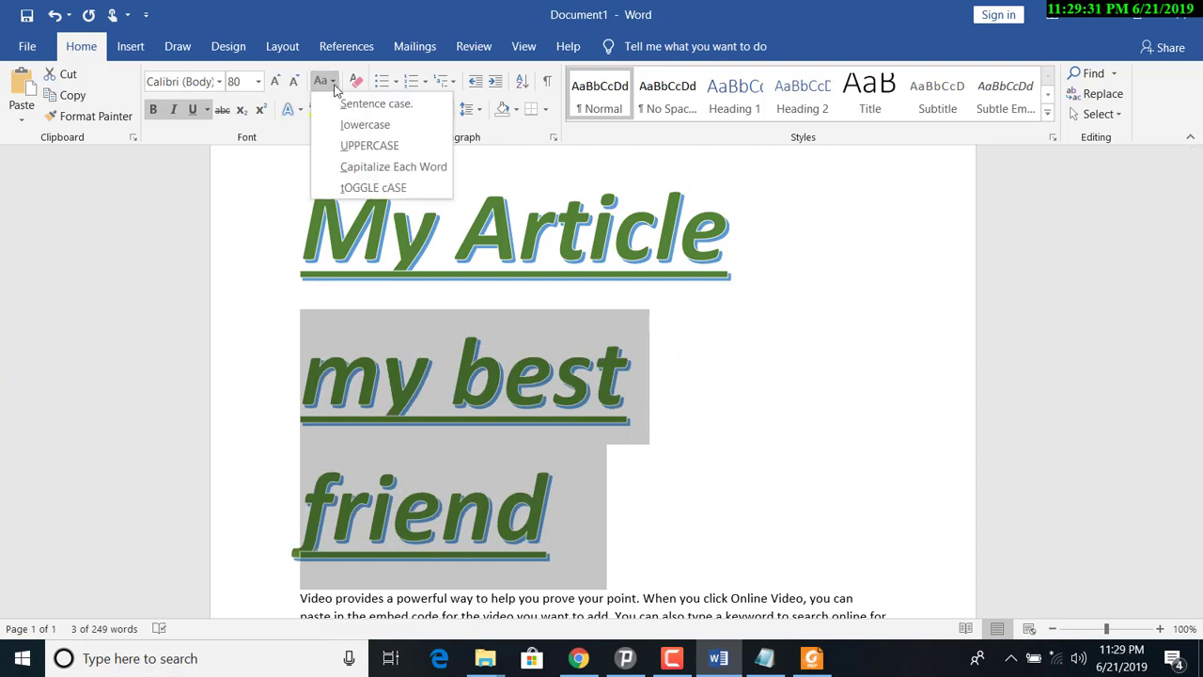
{"action": "left_click", "coordinate": [388, 148]}
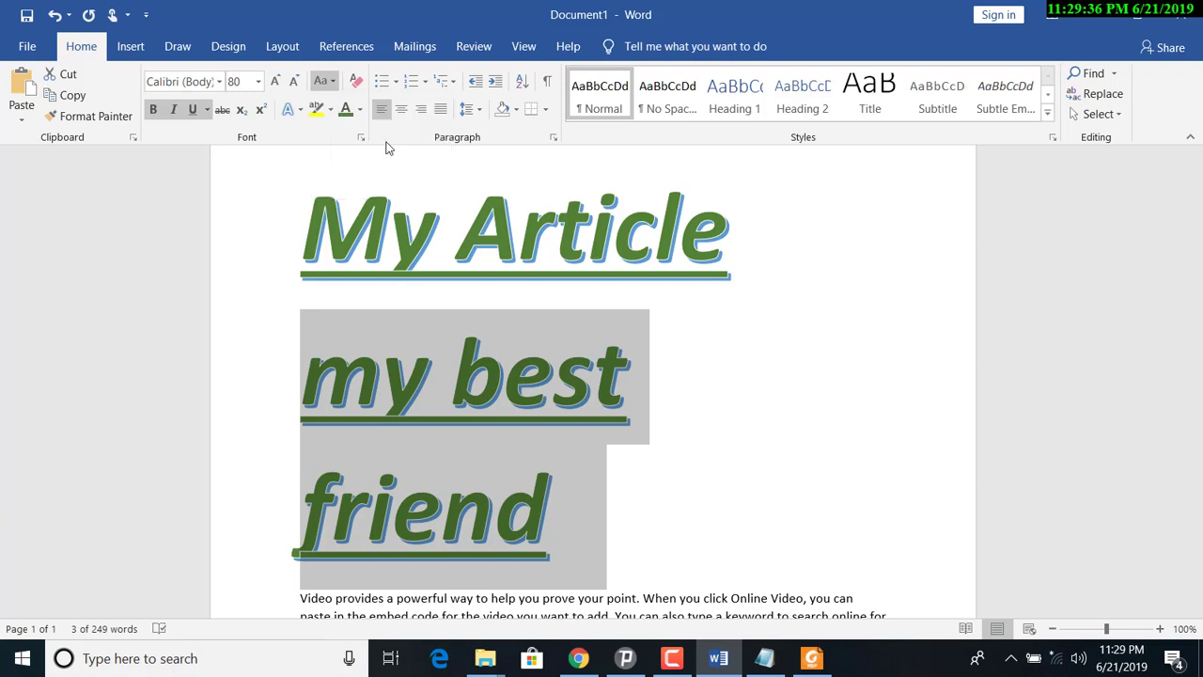
{"action": "left_click", "coordinate": [333, 83]}
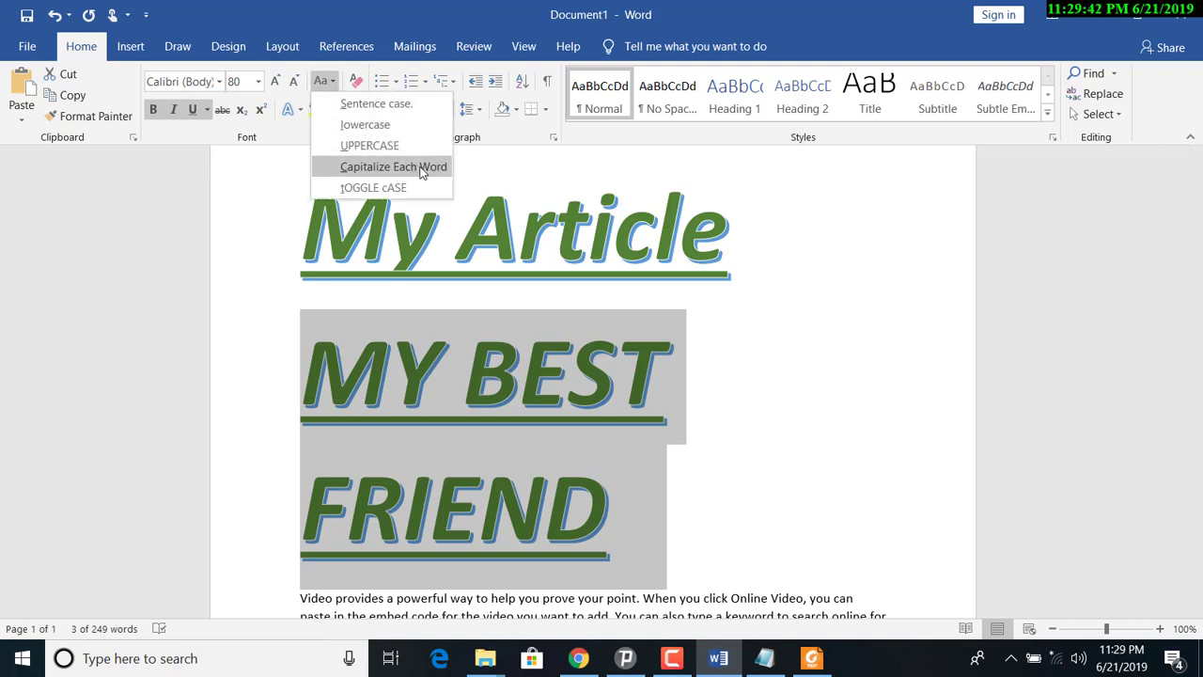
{"action": "key", "text": "Escape"}
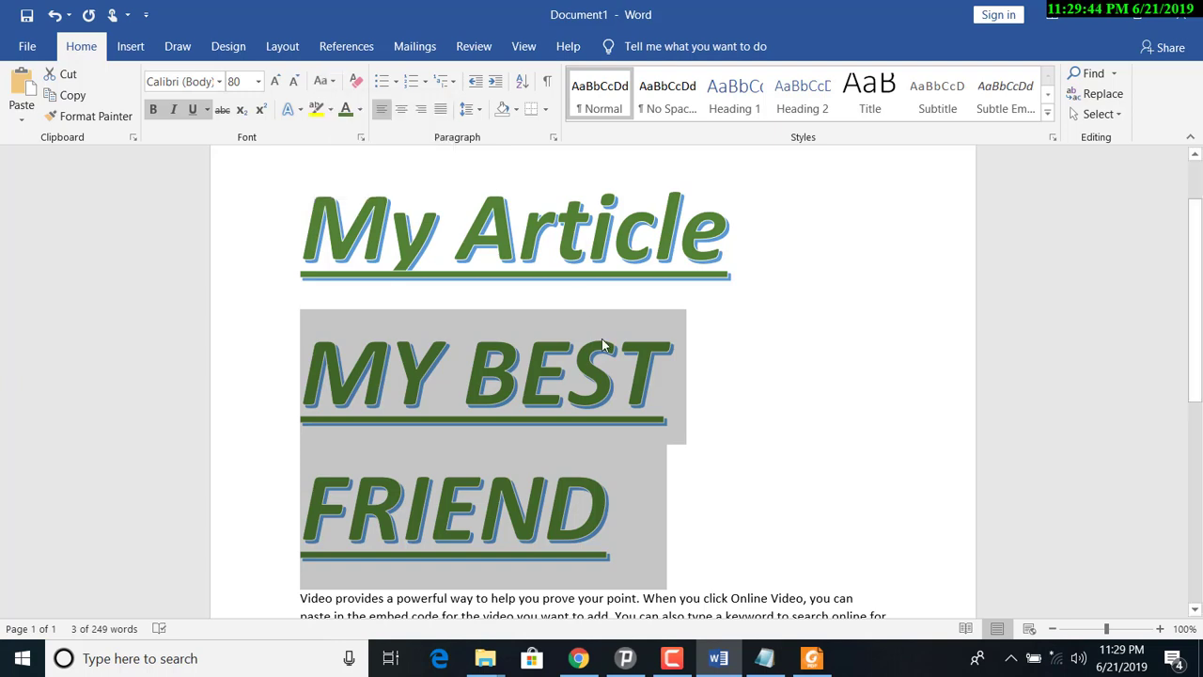
Step: Extend the title "My Article" with the words "PUBLISHED IN THE NEWSPAPER" in capitals
{"action": "left_click", "coordinate": [723, 292]}
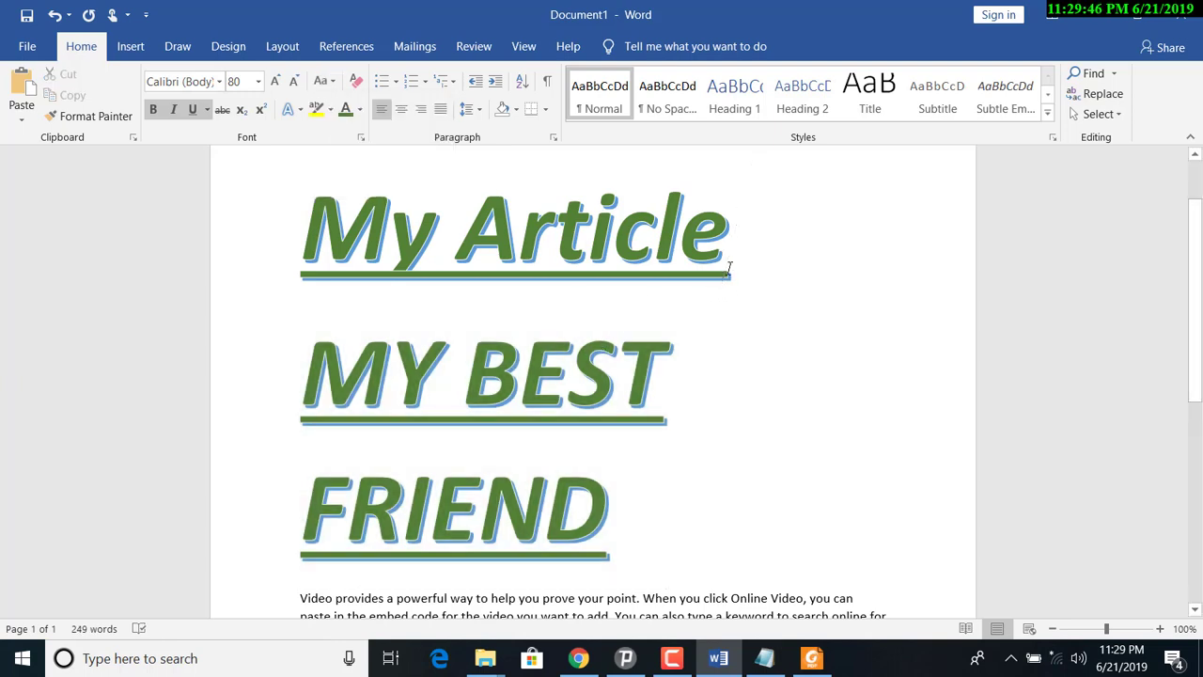
{"action": "type", "text": "PUBLISH"}
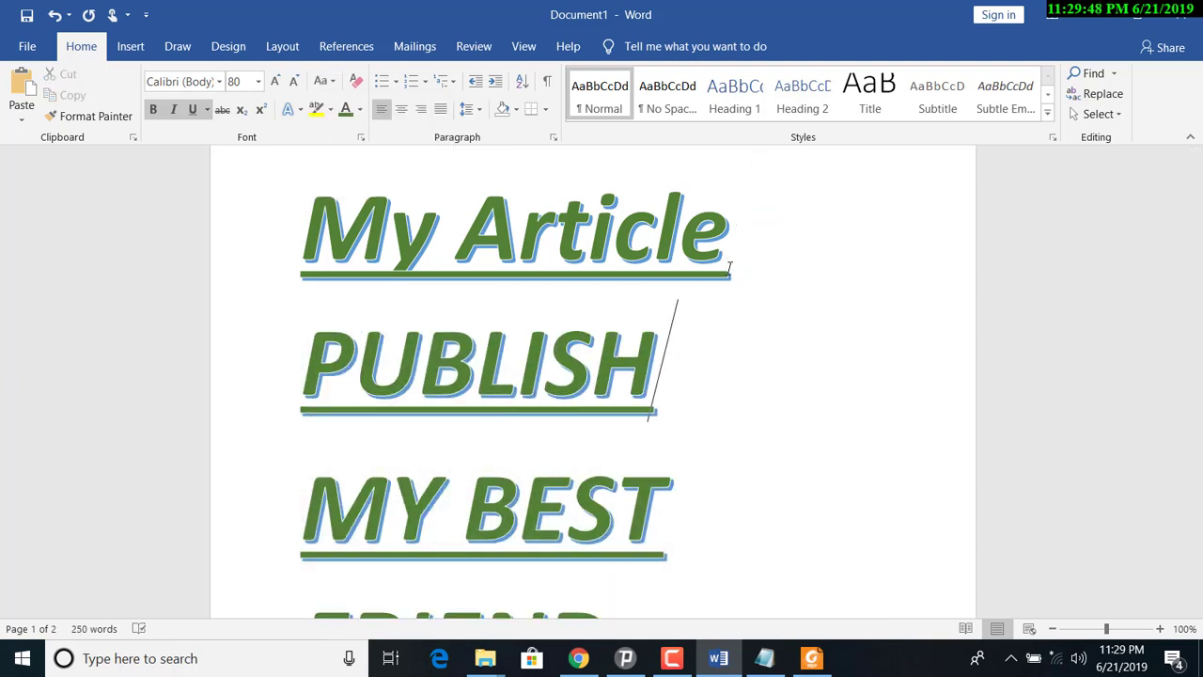
{"action": "type", "text": "ED IN"}
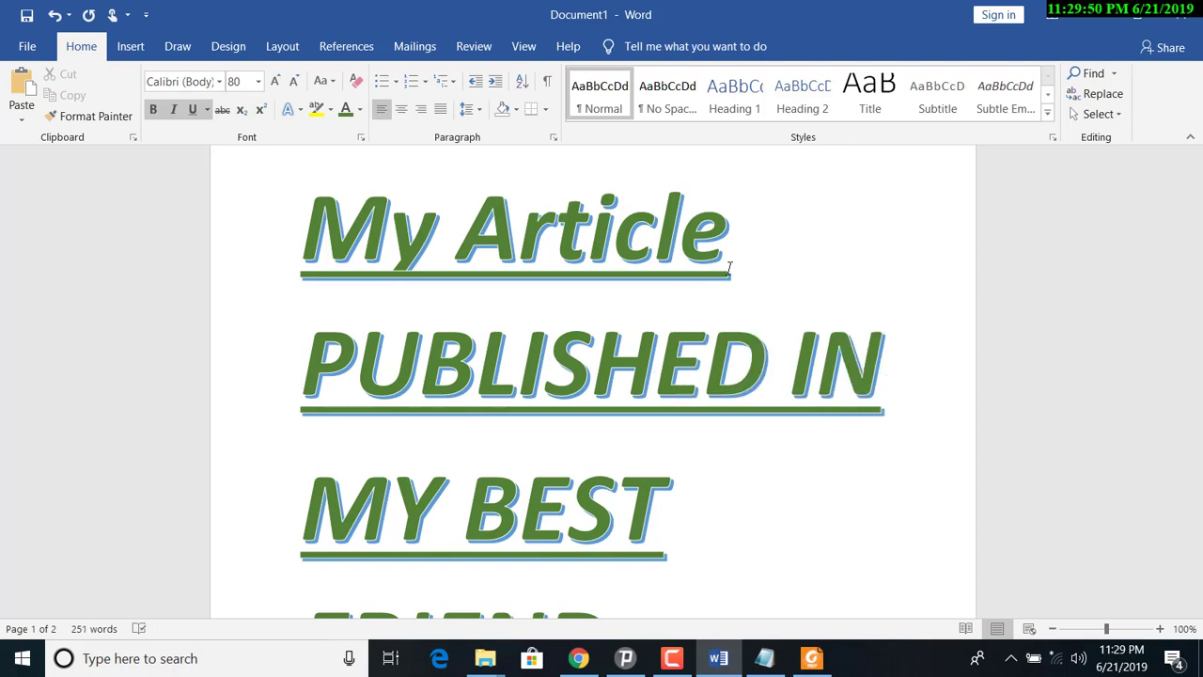
{"action": "type", "text": " THE NEWSPAP"}
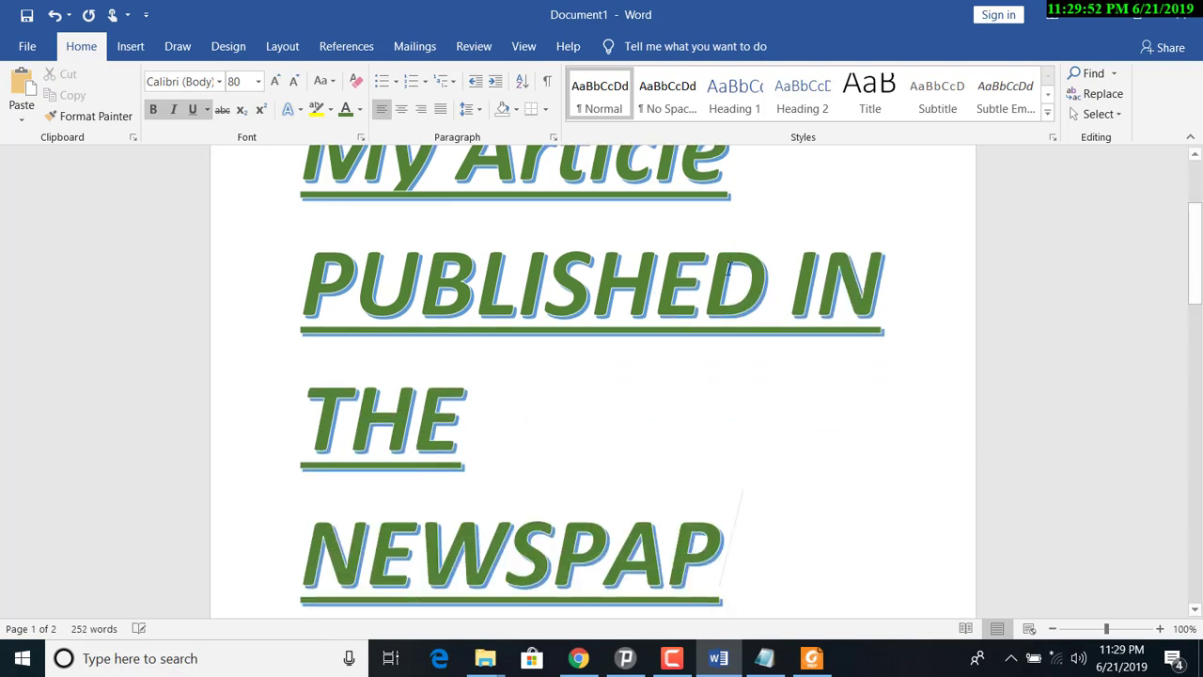
{"action": "type", "text": "PER"}
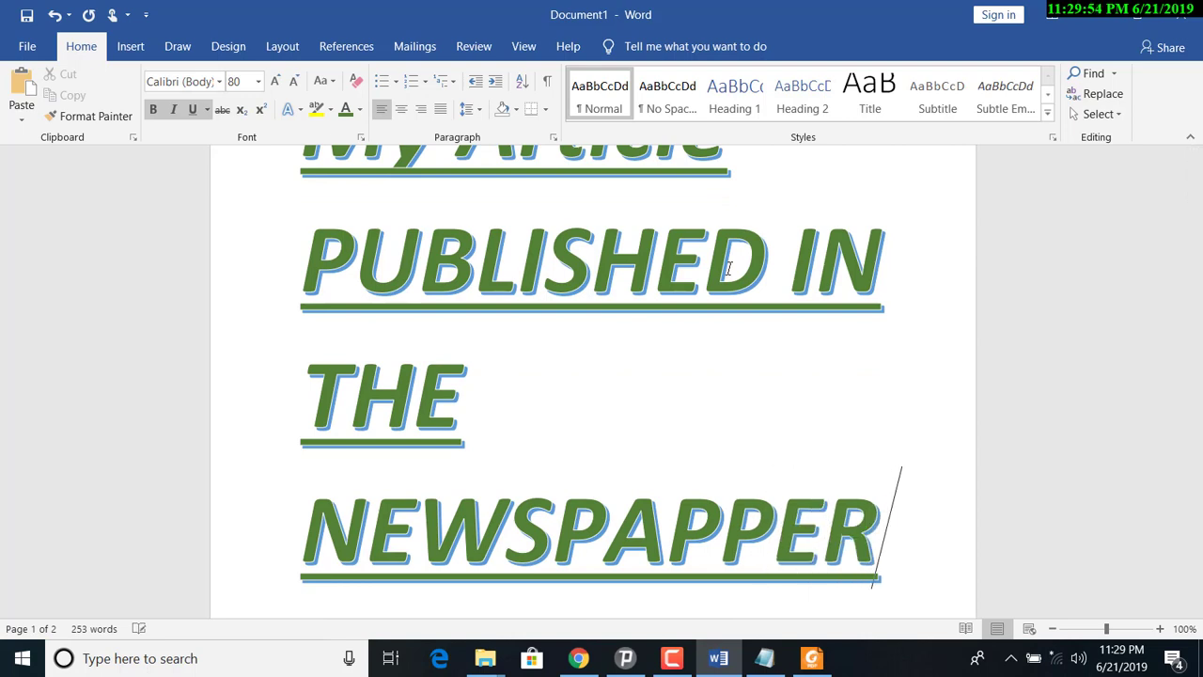
{"action": "key", "text": "BackSpace"}
{"action": "key", "text": "BackSpace"}
{"action": "key", "text": "BackSpace"}
{"action": "type", "text": "ER"}
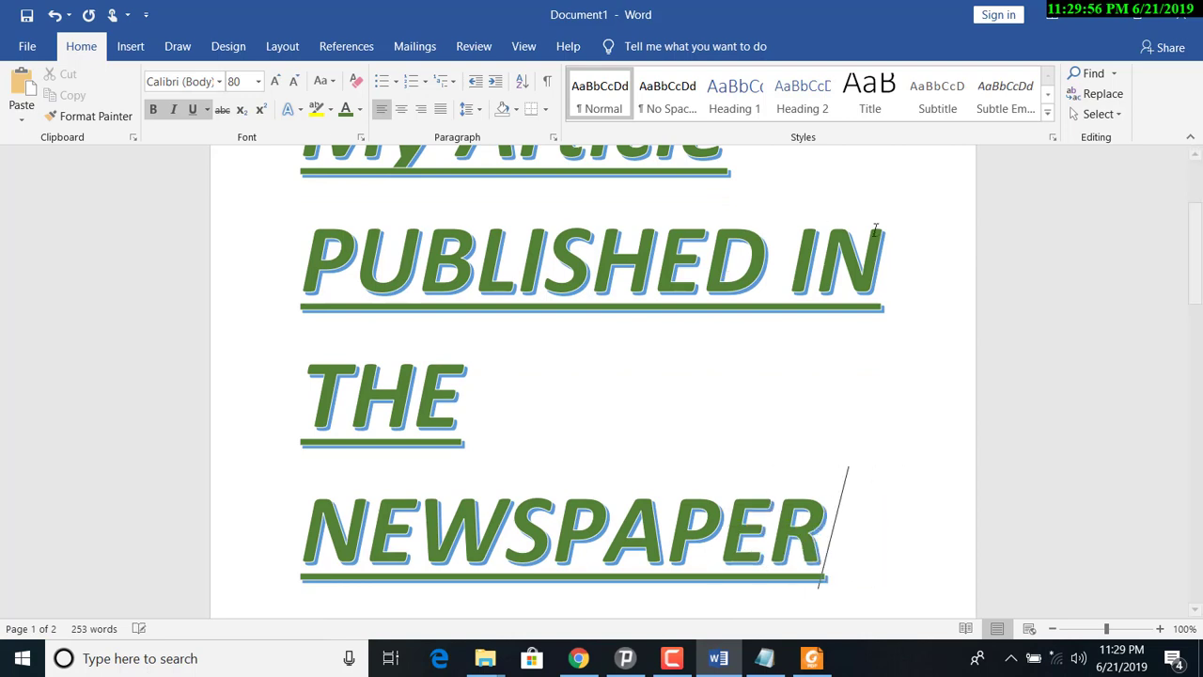
Step: Shrink the font size of the whole title "My Article PUBLISHED IN THE NEWSPAPER" to 26
{"action": "left_click_drag", "start_coordinate": [845, 545], "coordinate": [324, 266]}
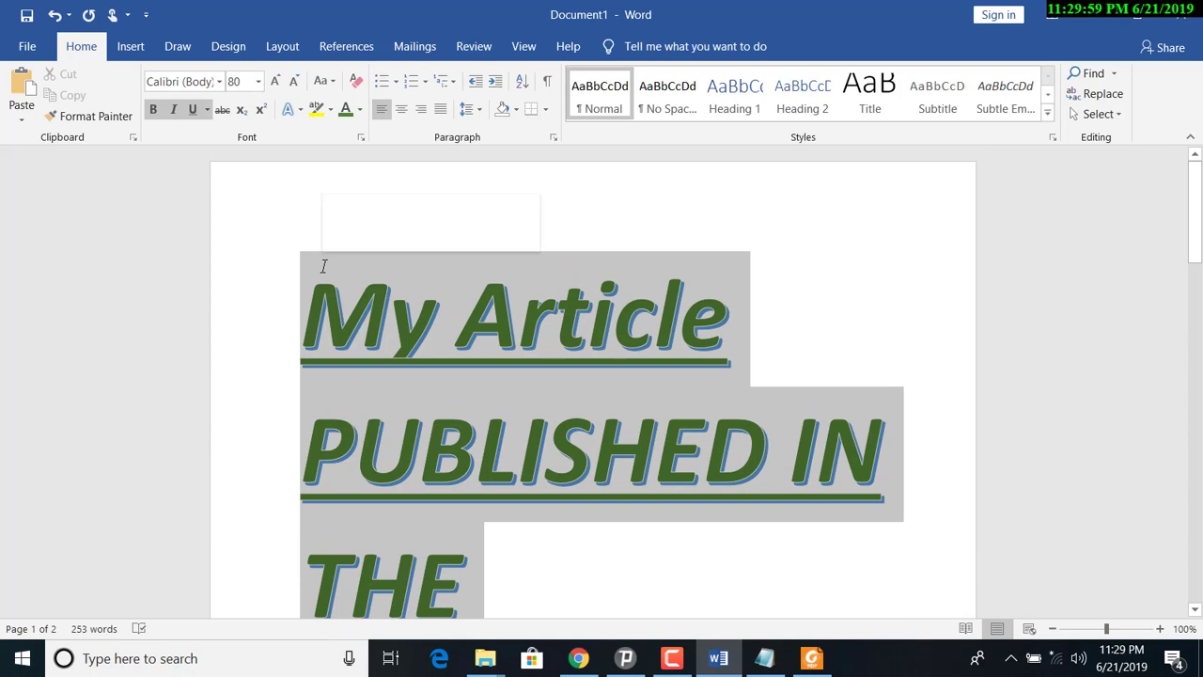
{"action": "left_click", "coordinate": [277, 84]}
{"action": "left_click", "coordinate": [278, 84]}
{"action": "left_click", "coordinate": [277, 84]}
{"action": "left_click", "coordinate": [278, 84]}
{"action": "left_click", "coordinate": [295, 81]}
{"action": "left_click", "coordinate": [295, 82]}
{"action": "left_click", "coordinate": [295, 82]}
{"action": "left_click", "coordinate": [295, 82]}
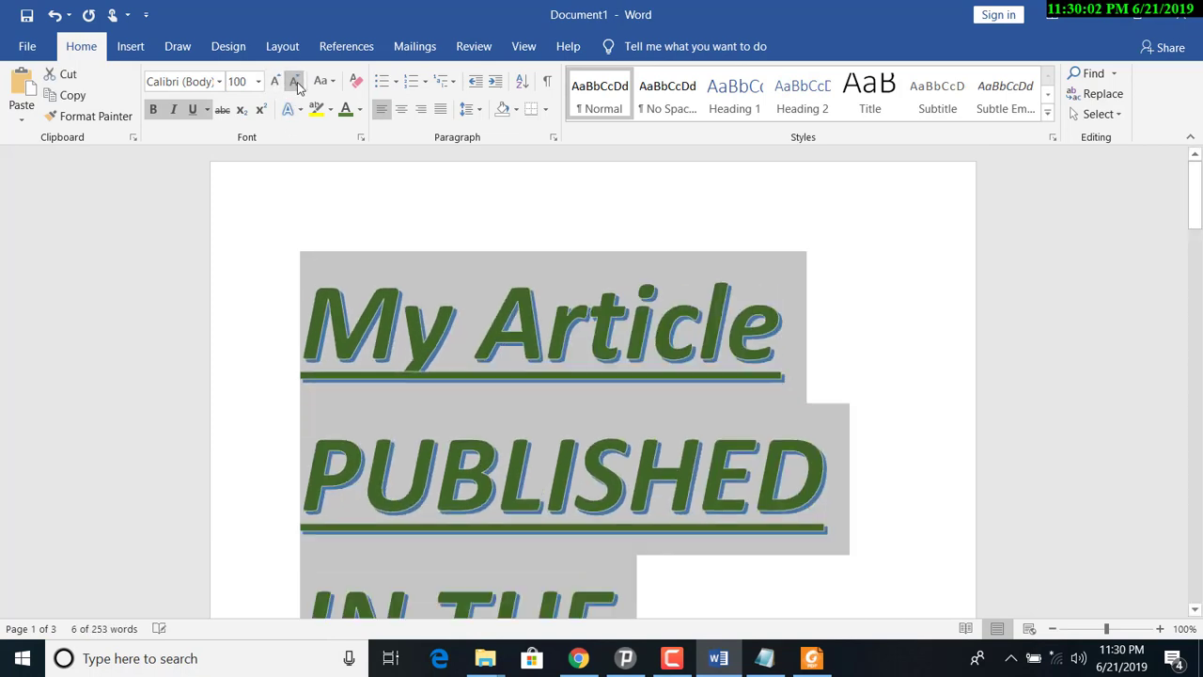
{"action": "left_click", "coordinate": [295, 82]}
{"action": "left_click", "coordinate": [295, 82]}
{"action": "left_click", "coordinate": [295, 81]}
{"action": "left_click", "coordinate": [295, 82]}
{"action": "left_click", "coordinate": [295, 82]}
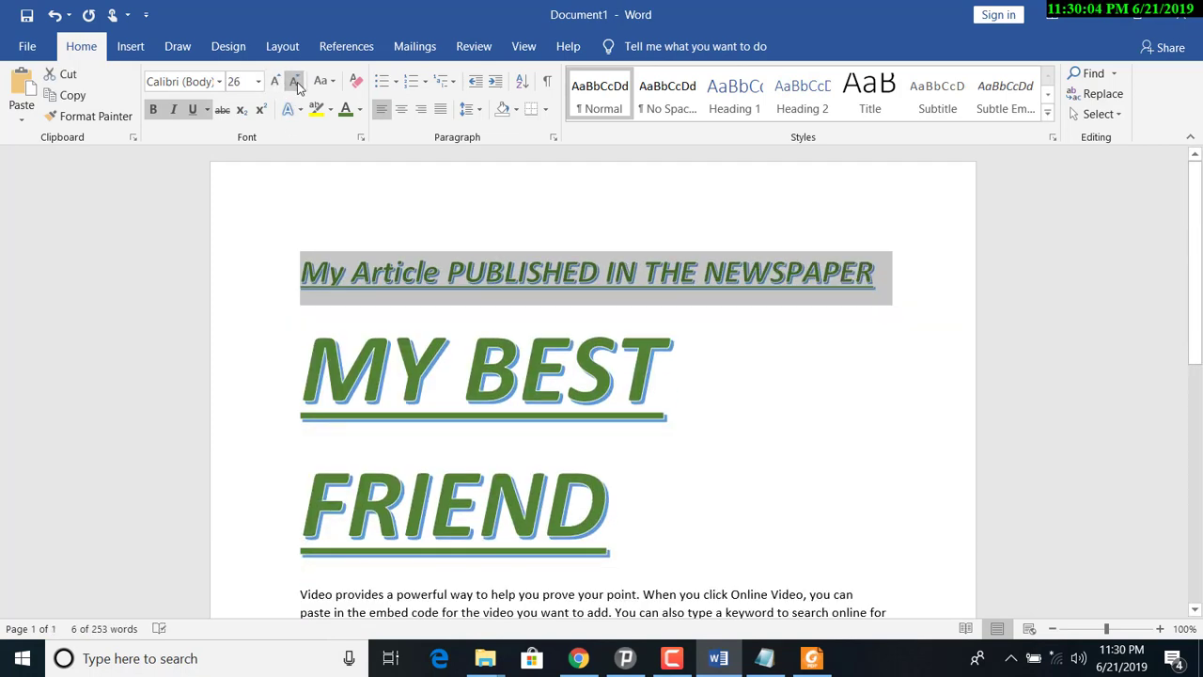
Step: Replace the capital "A" of "Article" in the title with a lowercase "a"
{"action": "left_click", "coordinate": [360, 273]}
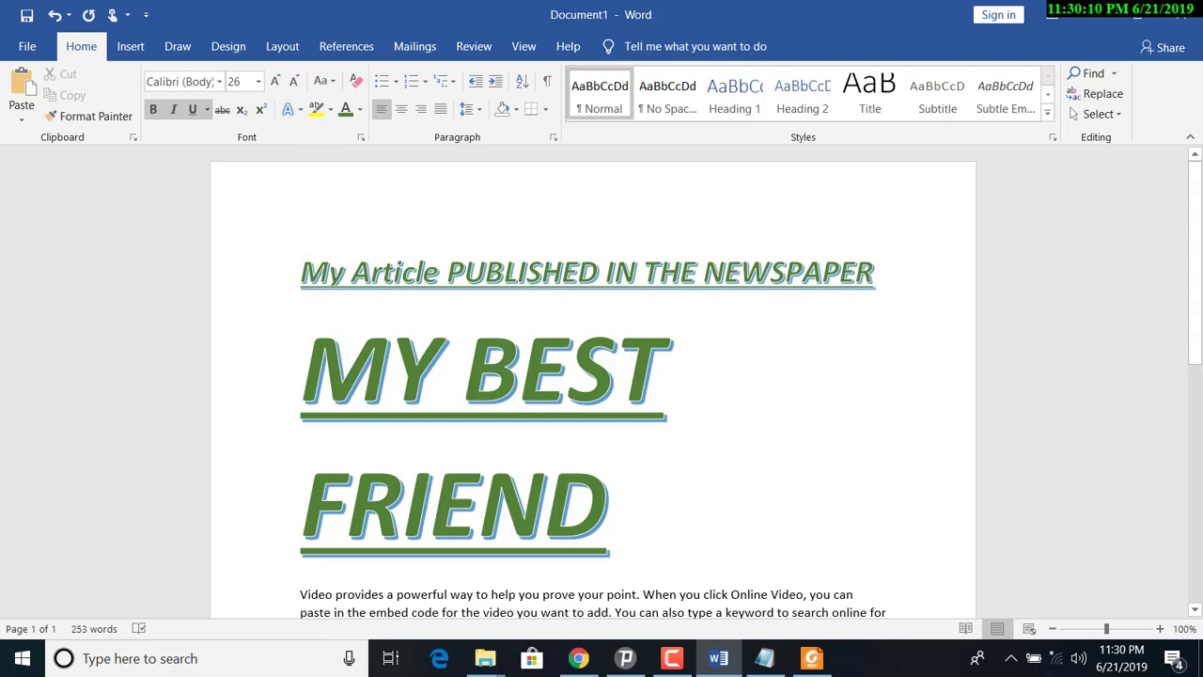
{"action": "key", "text": "BackSpace"}
{"action": "type", "text": "a"}
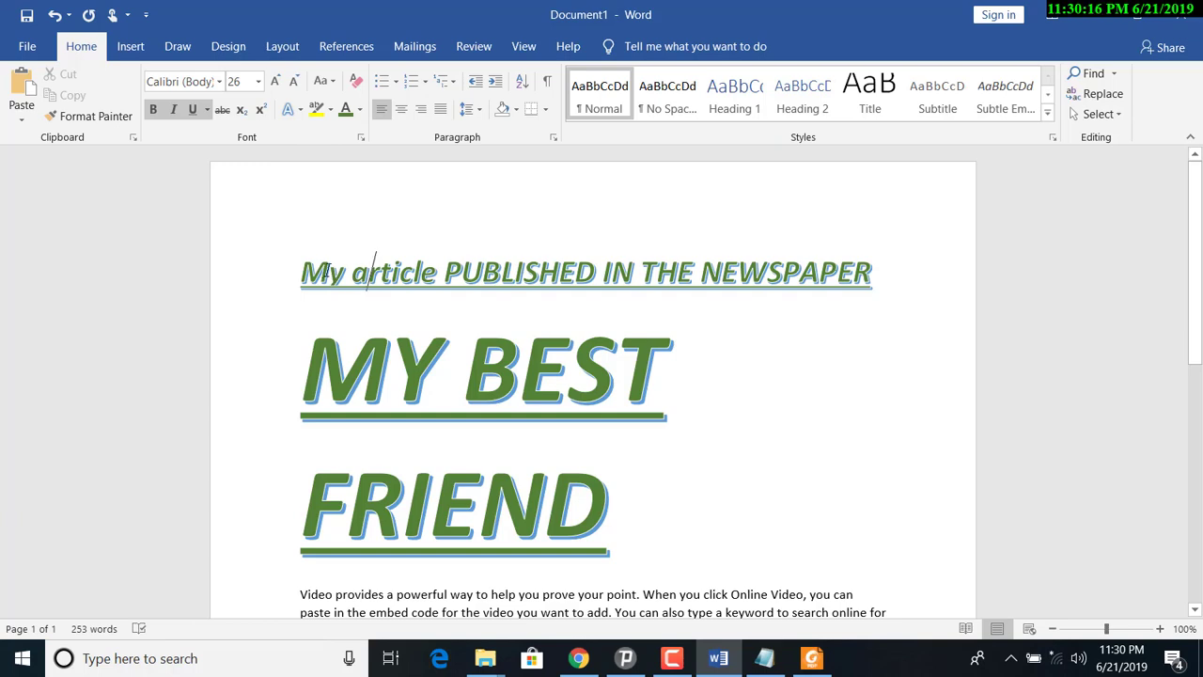
Step: Change the case of the whole title line to Capitalize Each Word
{"action": "left_click_drag", "start_coordinate": [325, 270], "coordinate": [301, 273]}
{"action": "left_click", "coordinate": [272, 284]}
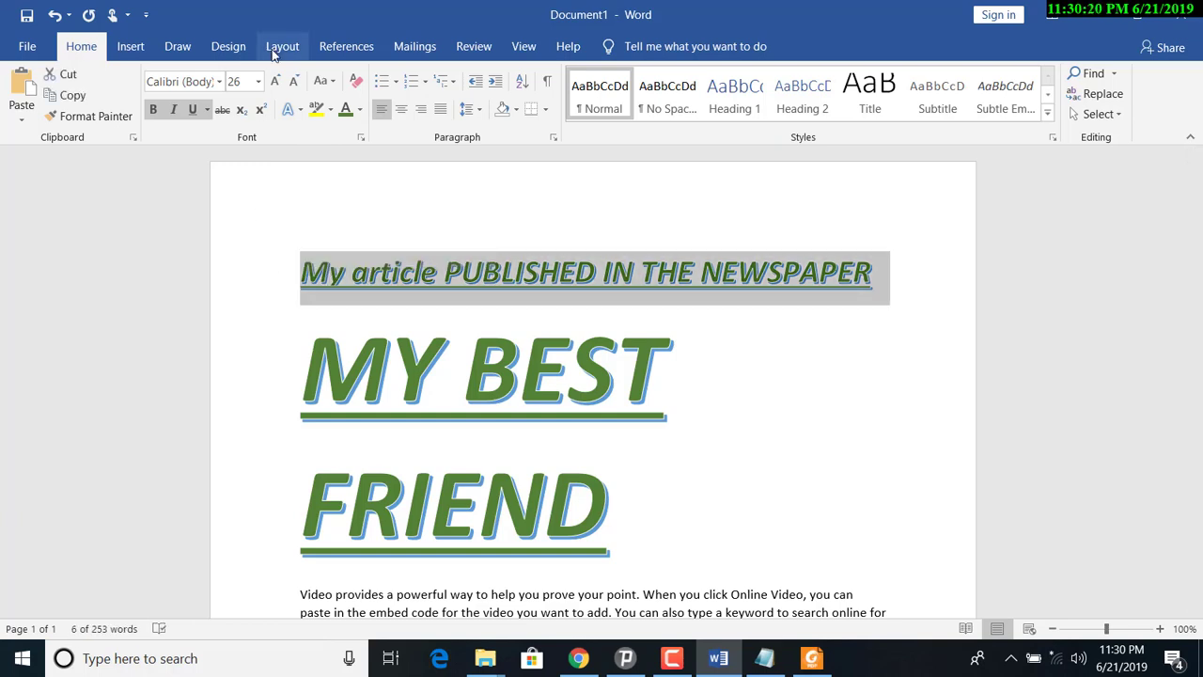
{"action": "left_click", "coordinate": [335, 83]}
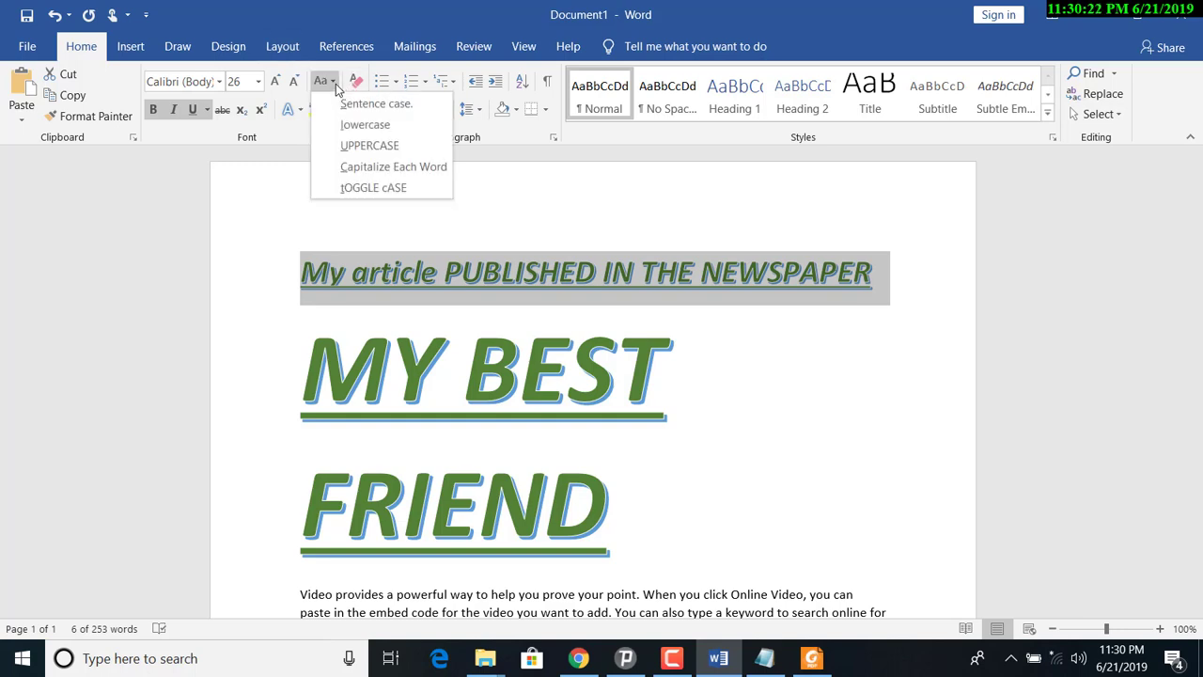
{"action": "left_click", "coordinate": [378, 167]}
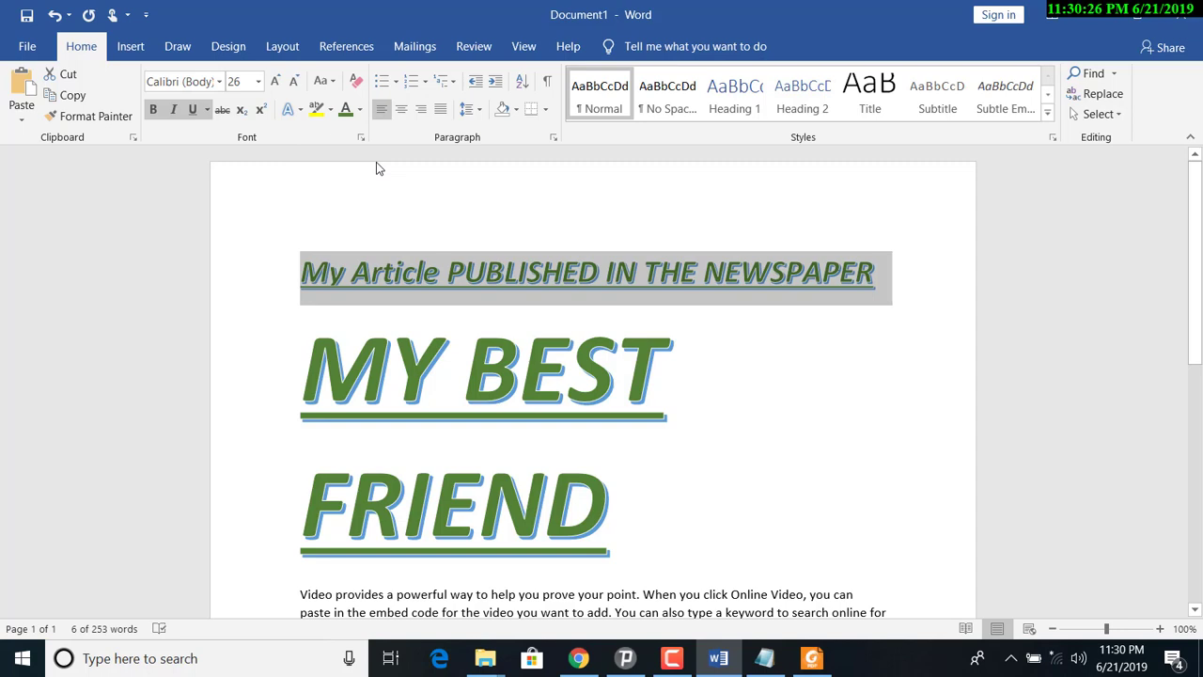
{"action": "left_click", "coordinate": [360, 111]}
{"action": "left_click", "coordinate": [361, 111]}
{"action": "left_click", "coordinate": [325, 81]}
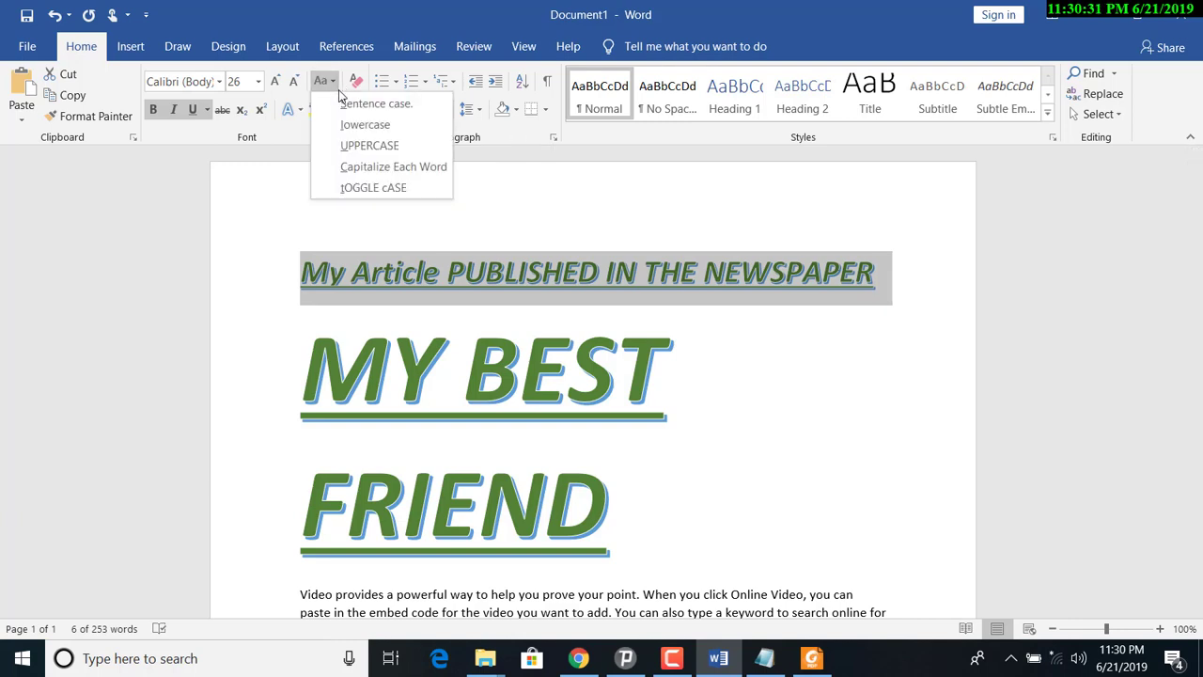
{"action": "left_click", "coordinate": [384, 168]}
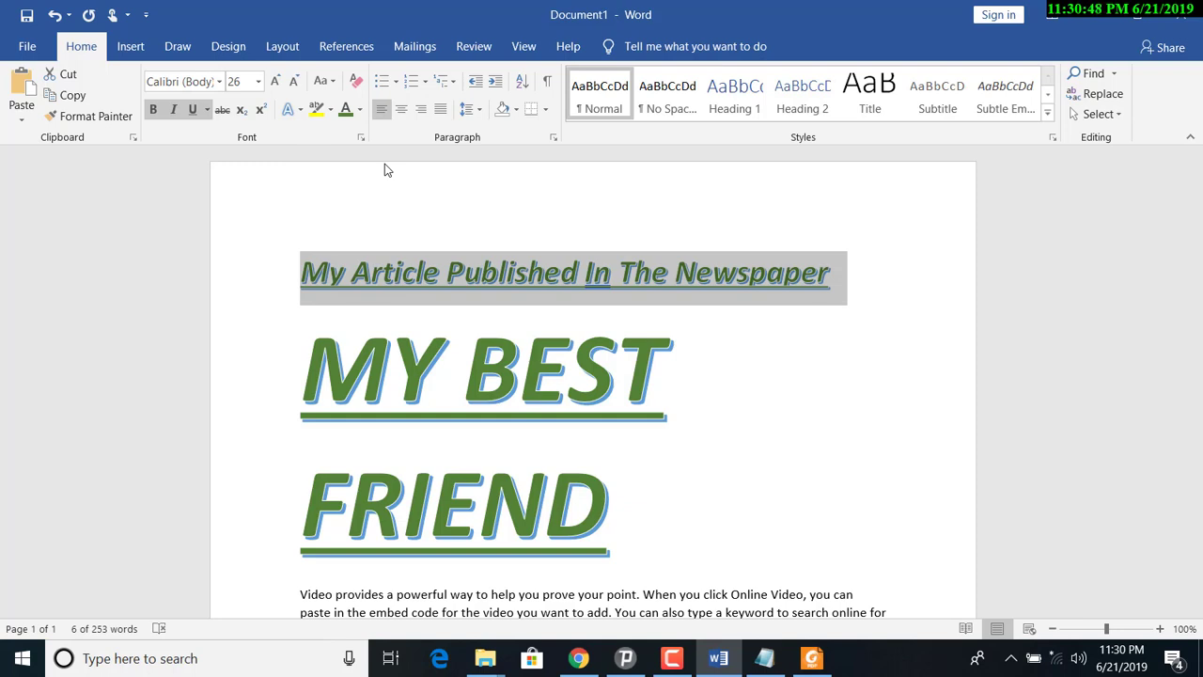
Step: Examine the first letter of each word in the title, and select the whole title line
{"action": "left_click", "coordinate": [327, 280]}
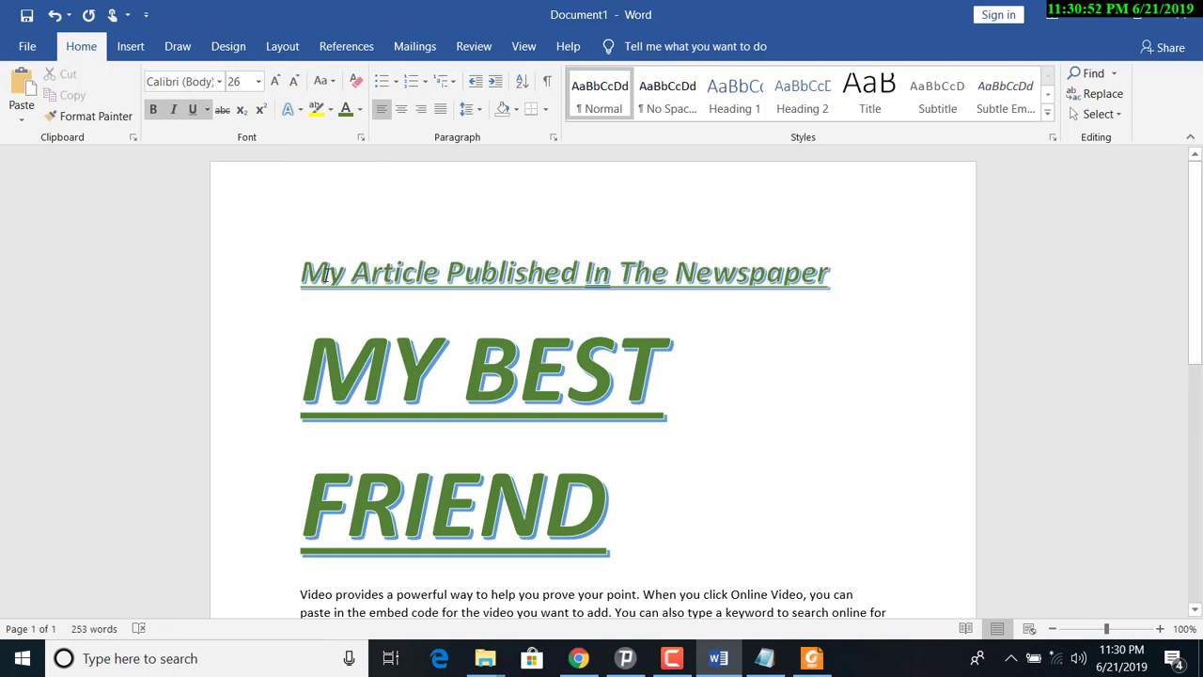
{"action": "left_click_drag", "start_coordinate": [324, 272], "coordinate": [301, 272]}
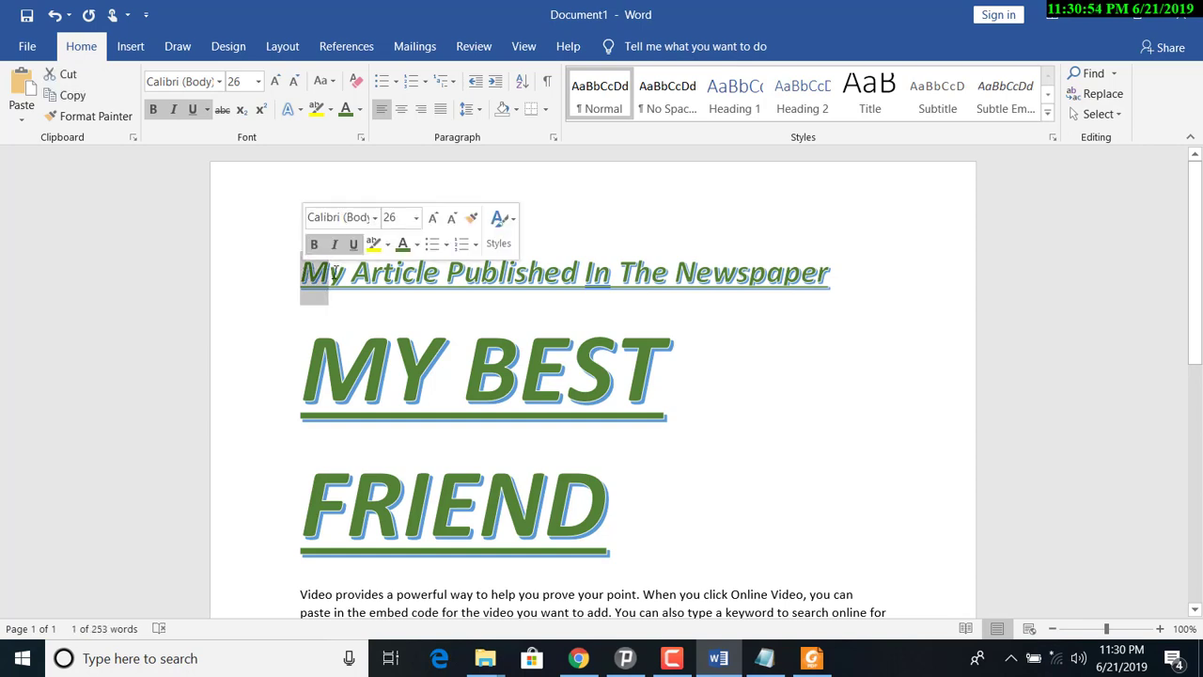
{"action": "left_click_drag", "start_coordinate": [374, 273], "coordinate": [358, 273]}
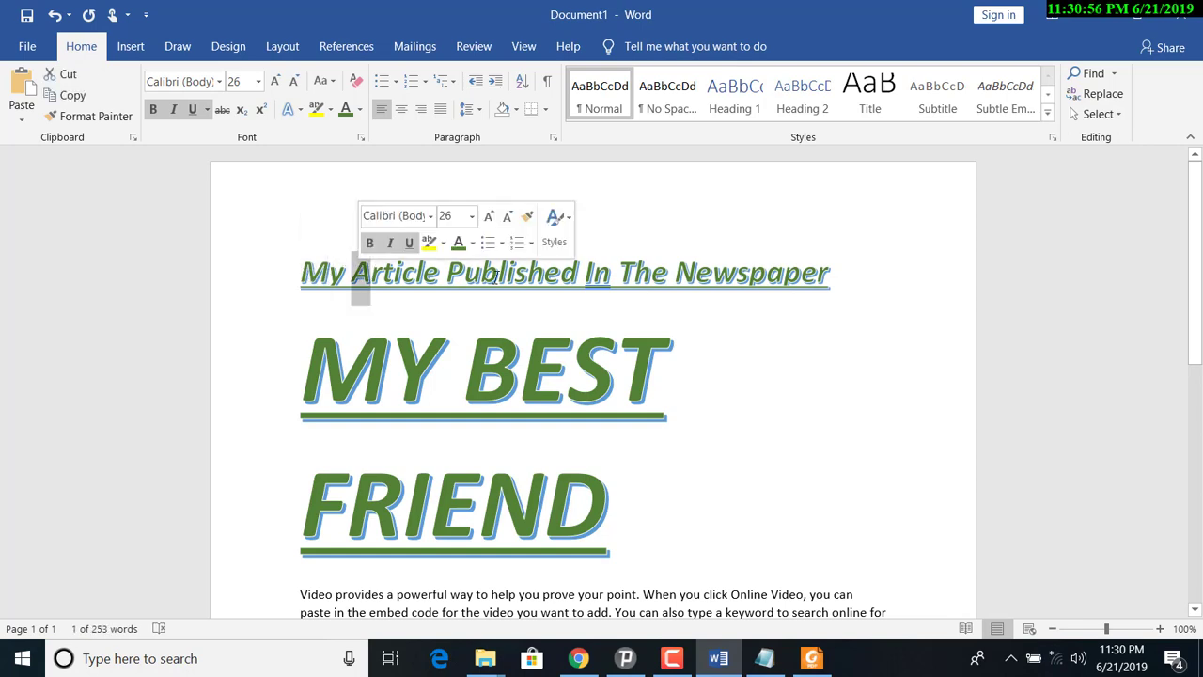
{"action": "left_click_drag", "start_coordinate": [464, 273], "coordinate": [448, 272]}
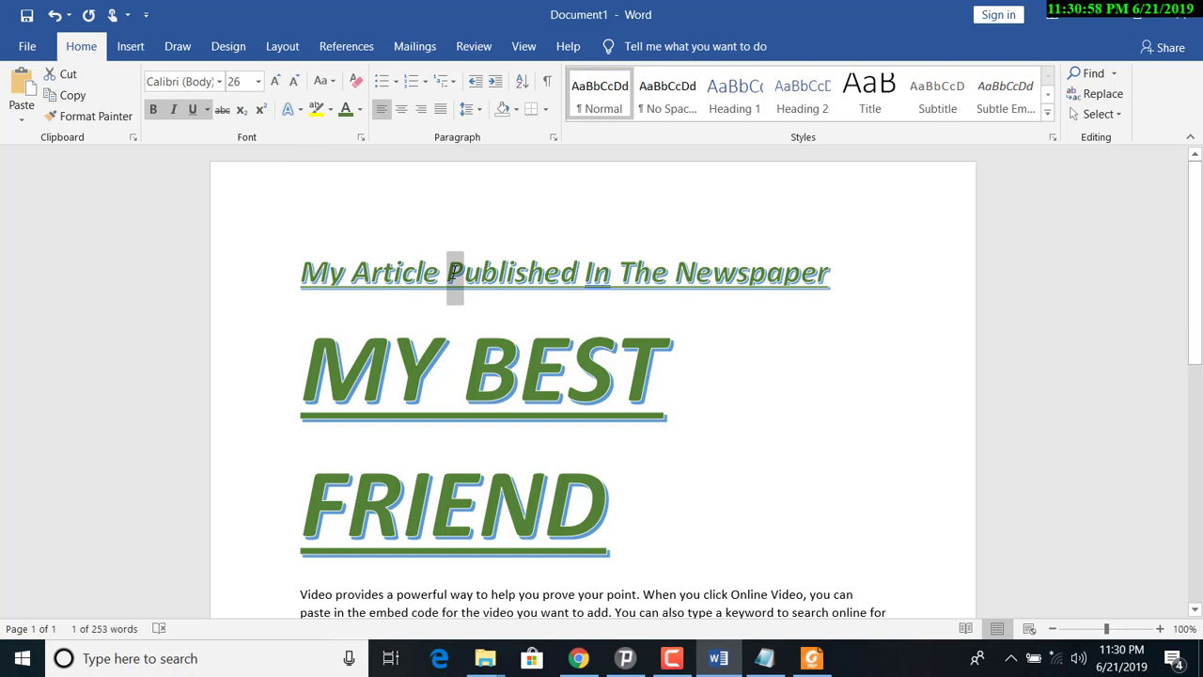
{"action": "left_click", "coordinate": [587, 273]}
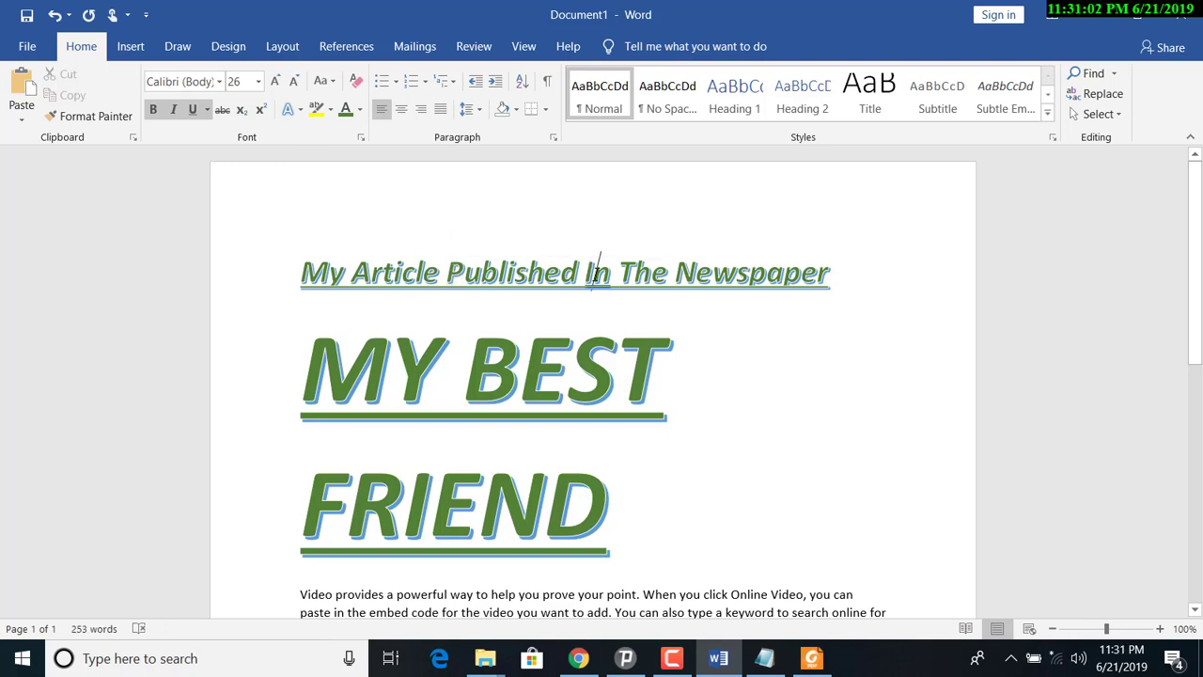
{"action": "left_click_drag", "start_coordinate": [636, 272], "coordinate": [623, 272]}
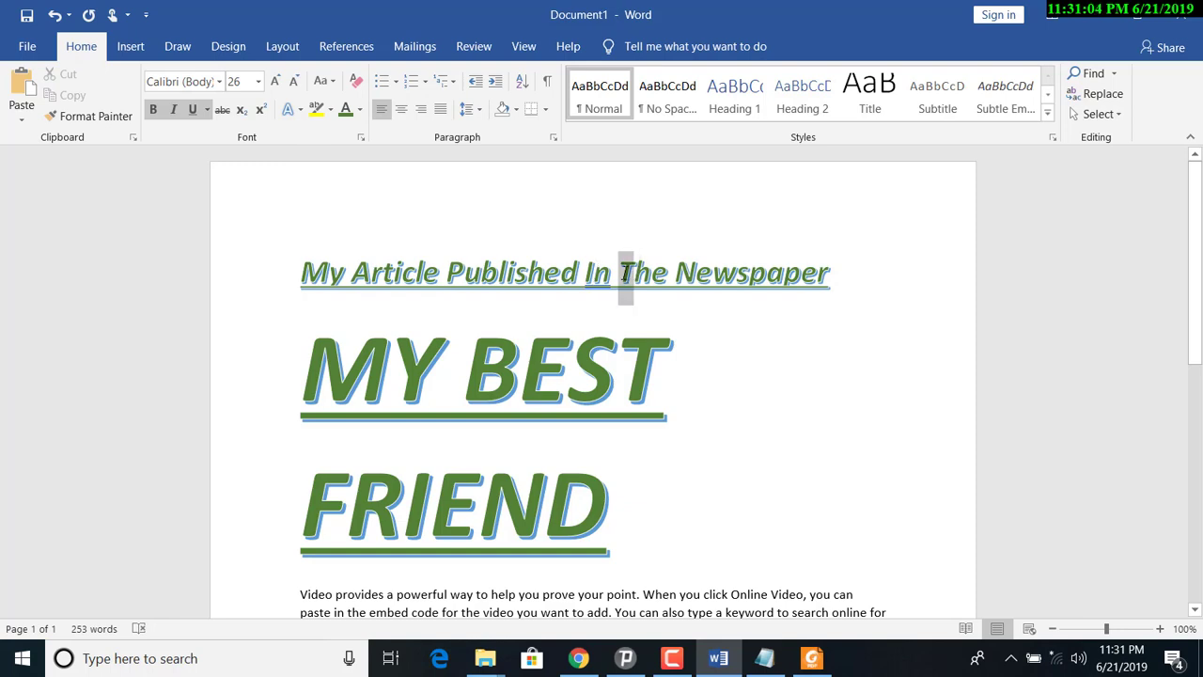
{"action": "left_click", "coordinate": [696, 271]}
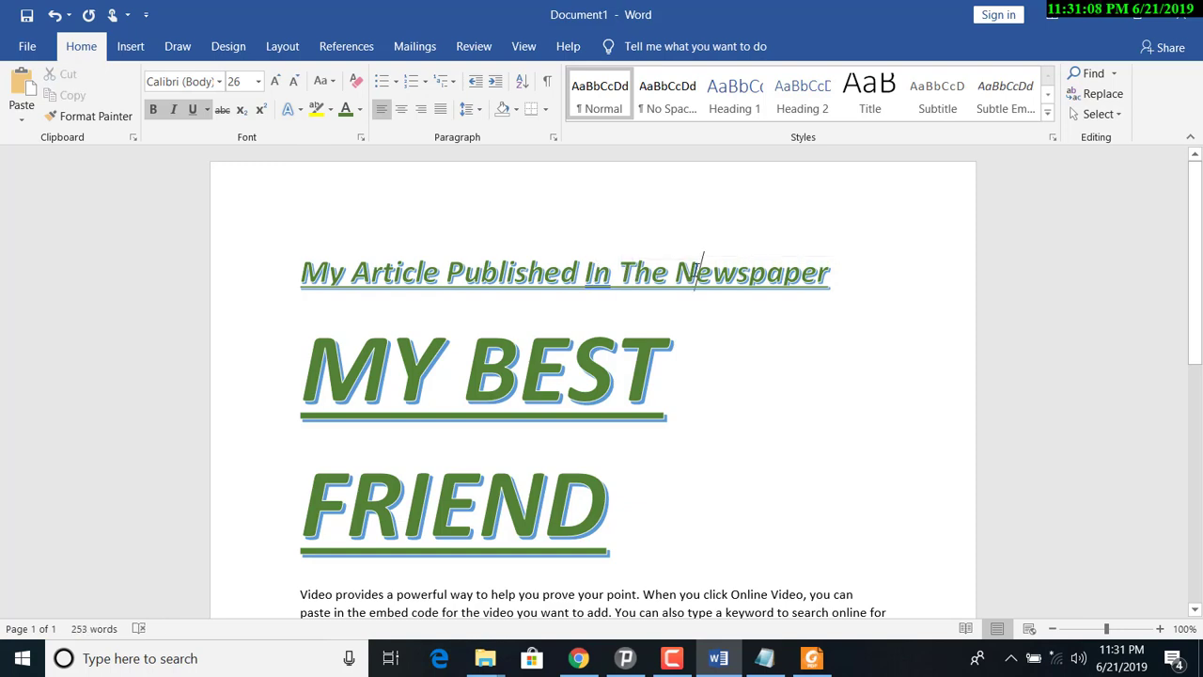
{"action": "left_click", "coordinate": [851, 279]}
{"action": "left_click", "coordinate": [247, 254]}
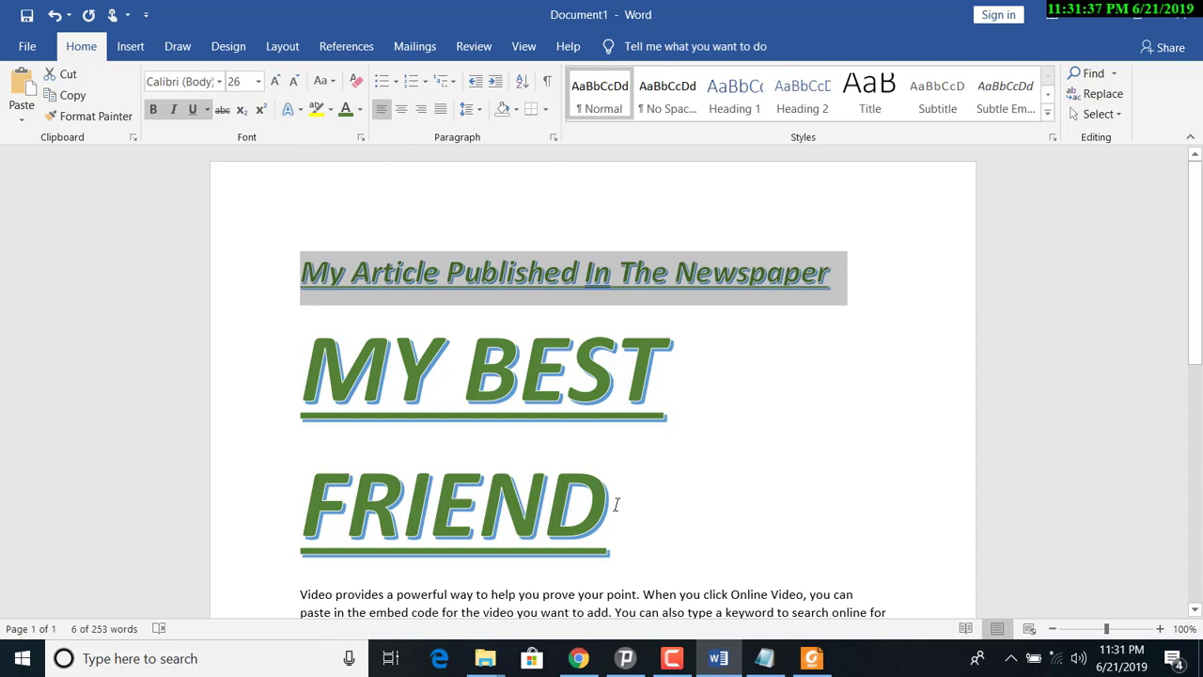
Step: Apply tOGGLE cASE to the two large lines "MY BEST FRIEND"
{"action": "left_click_drag", "start_coordinate": [617, 504], "coordinate": [310, 399]}
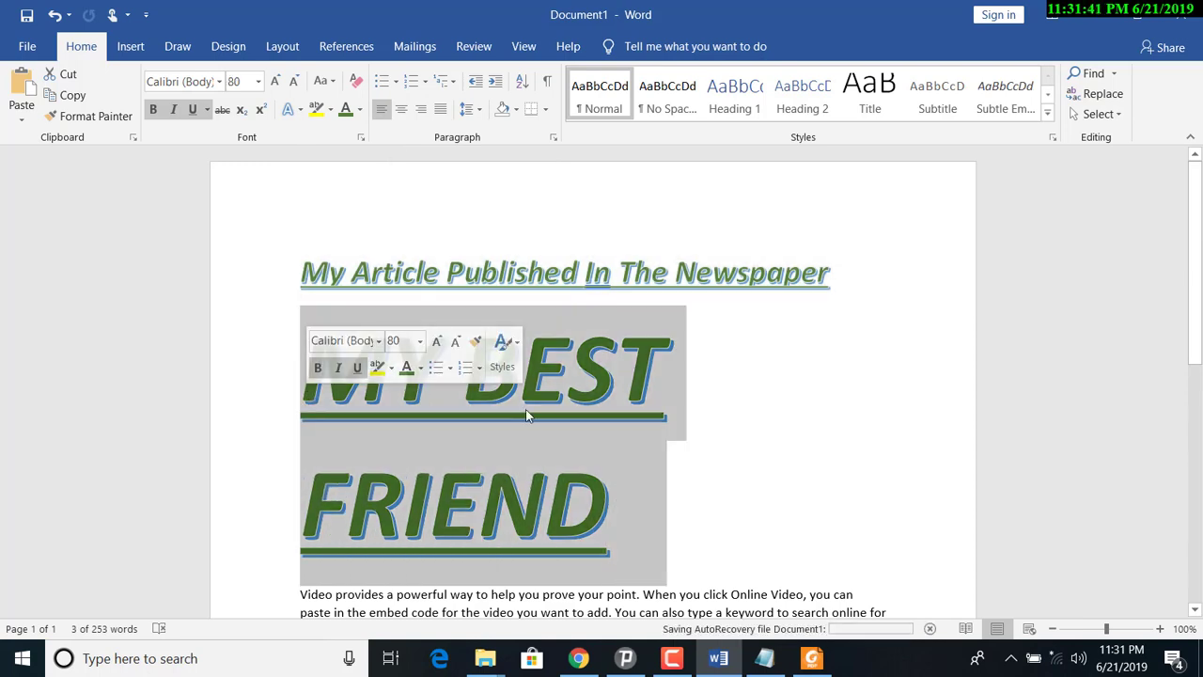
{"action": "left_click", "coordinate": [325, 81]}
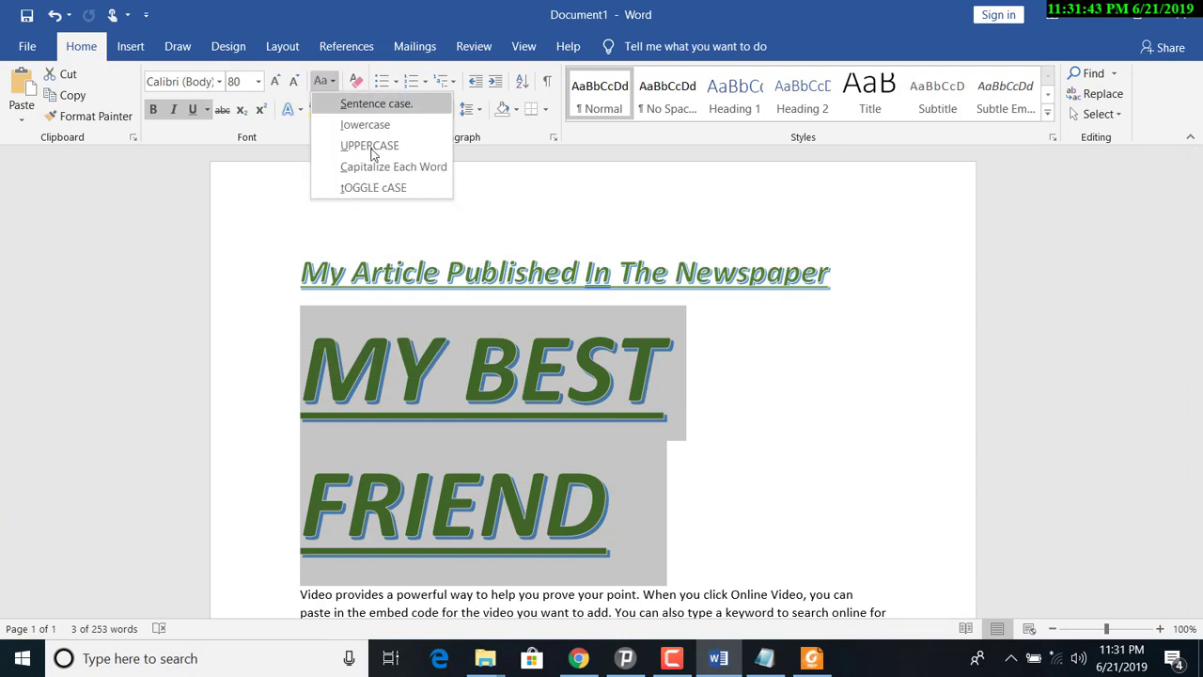
{"action": "left_click", "coordinate": [392, 190]}
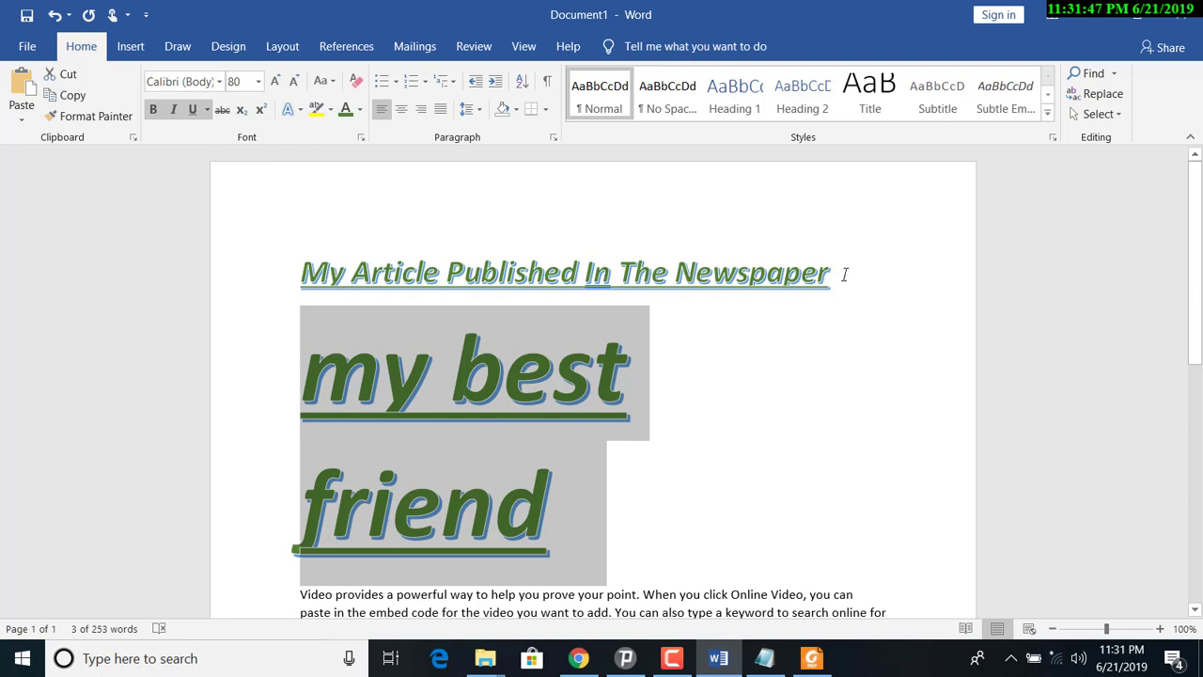
Step: Apply tOGGLE cASE to the whole title line "My Article Published In The Newspaper"
{"action": "left_click_drag", "start_coordinate": [844, 274], "coordinate": [291, 278]}
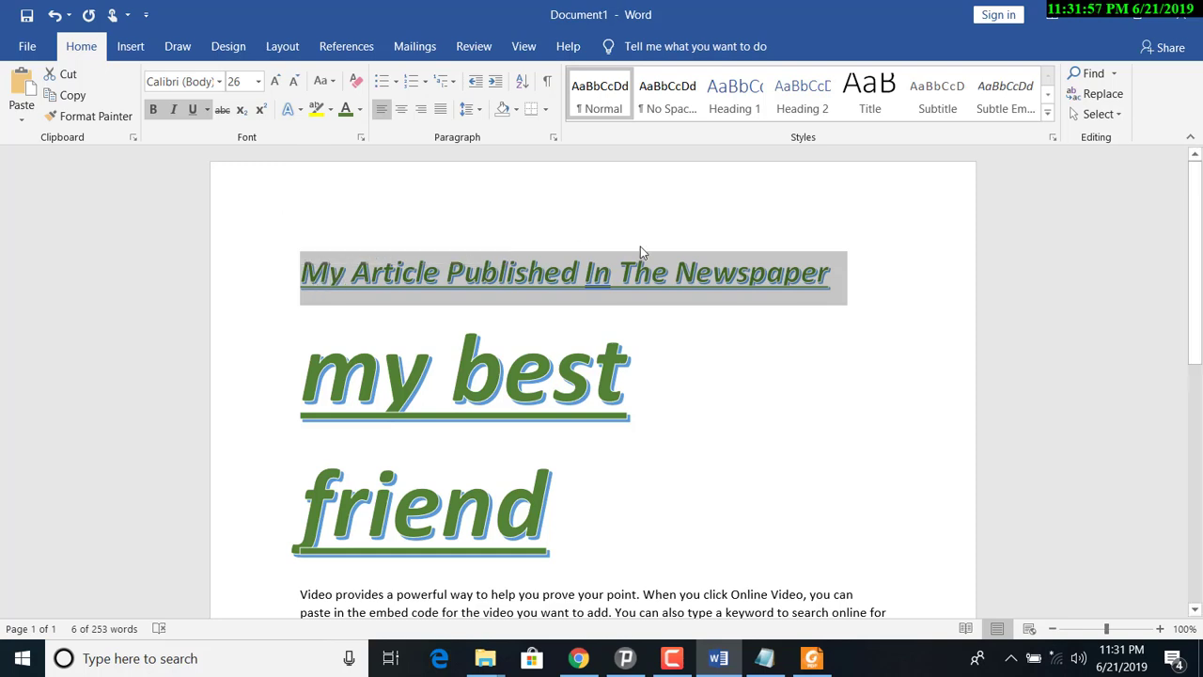
{"action": "left_click", "coordinate": [331, 85]}
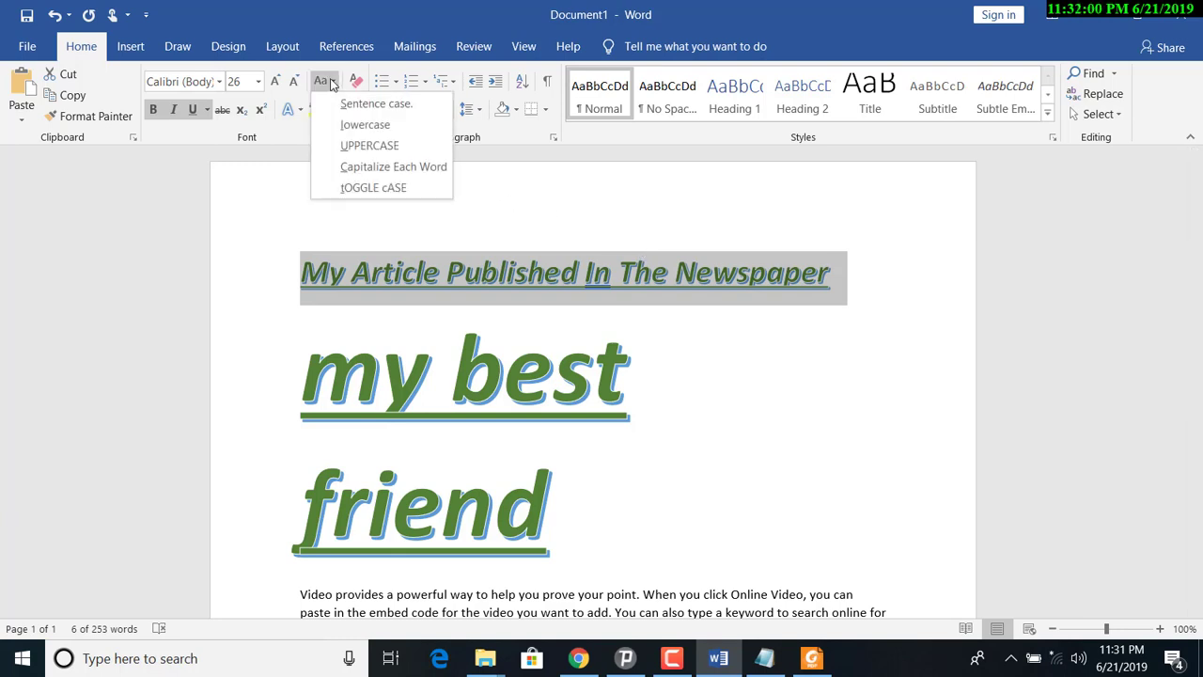
{"action": "left_click", "coordinate": [375, 193]}
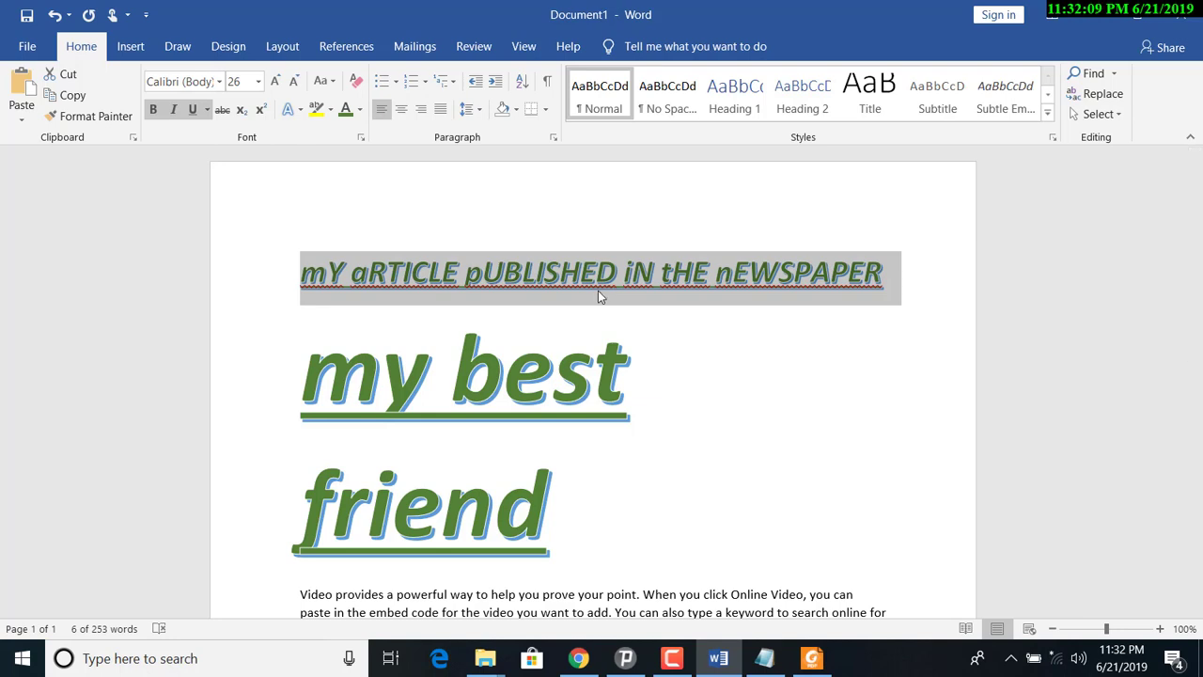
Step: Toggle the case of the large "my best friend" lines again and deselect them
{"action": "left_click_drag", "start_coordinate": [555, 506], "coordinate": [333, 408]}
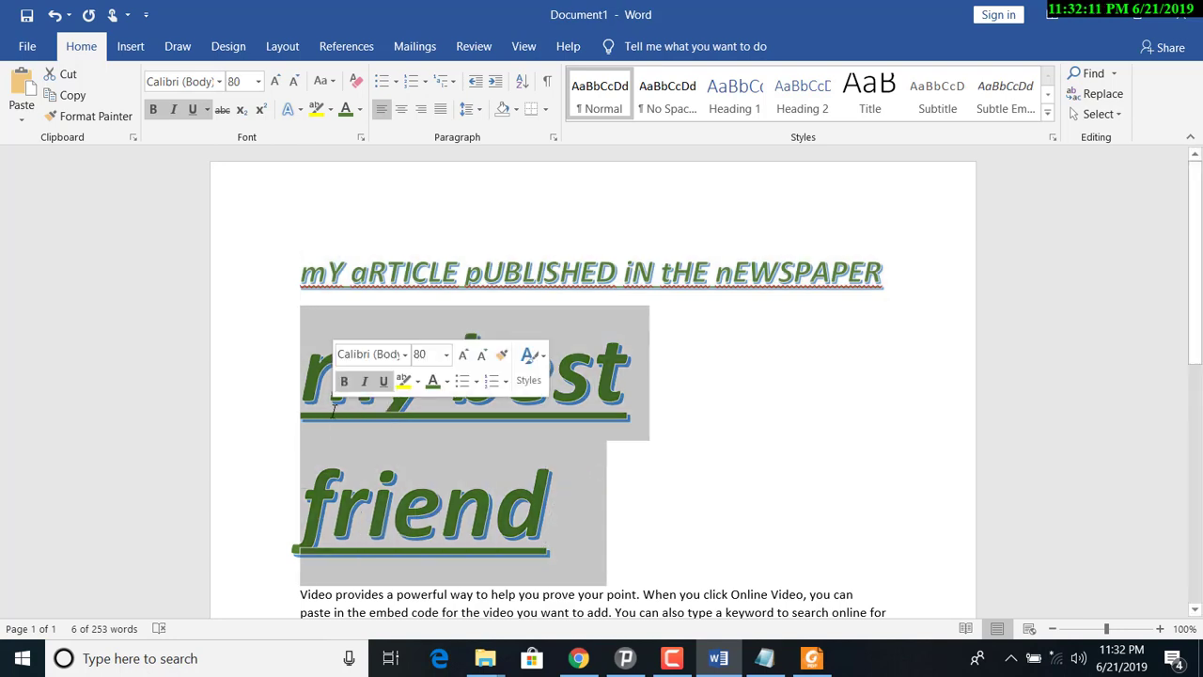
{"action": "left_click", "coordinate": [330, 84]}
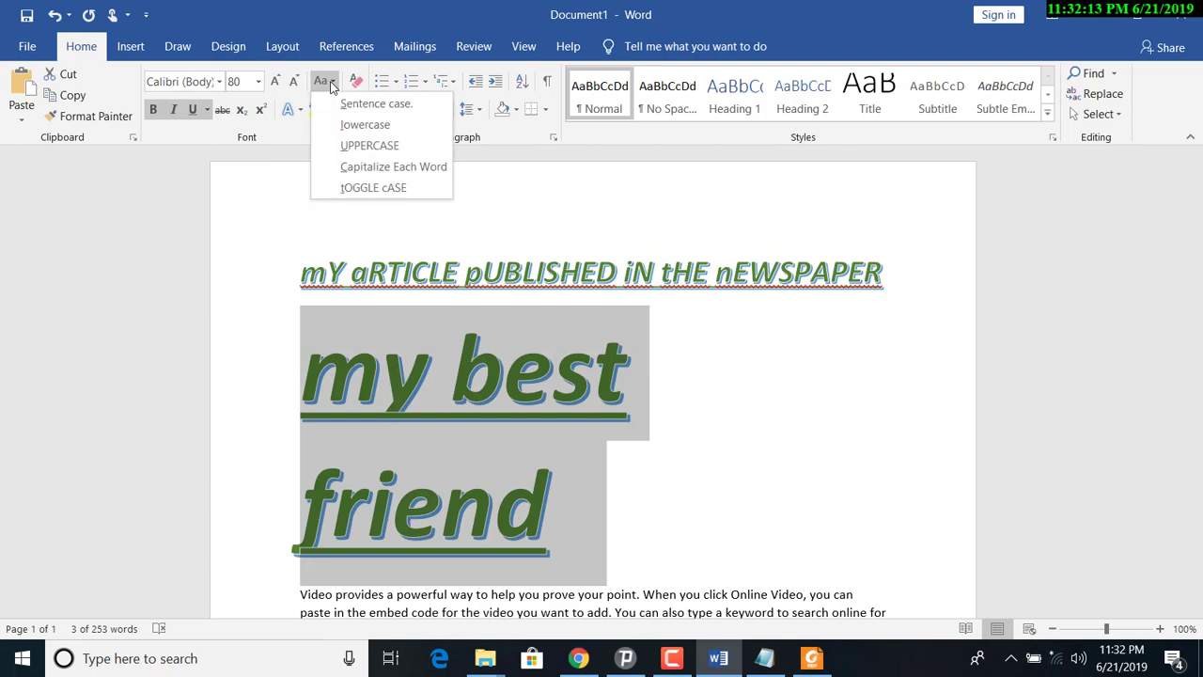
{"action": "left_click", "coordinate": [374, 188]}
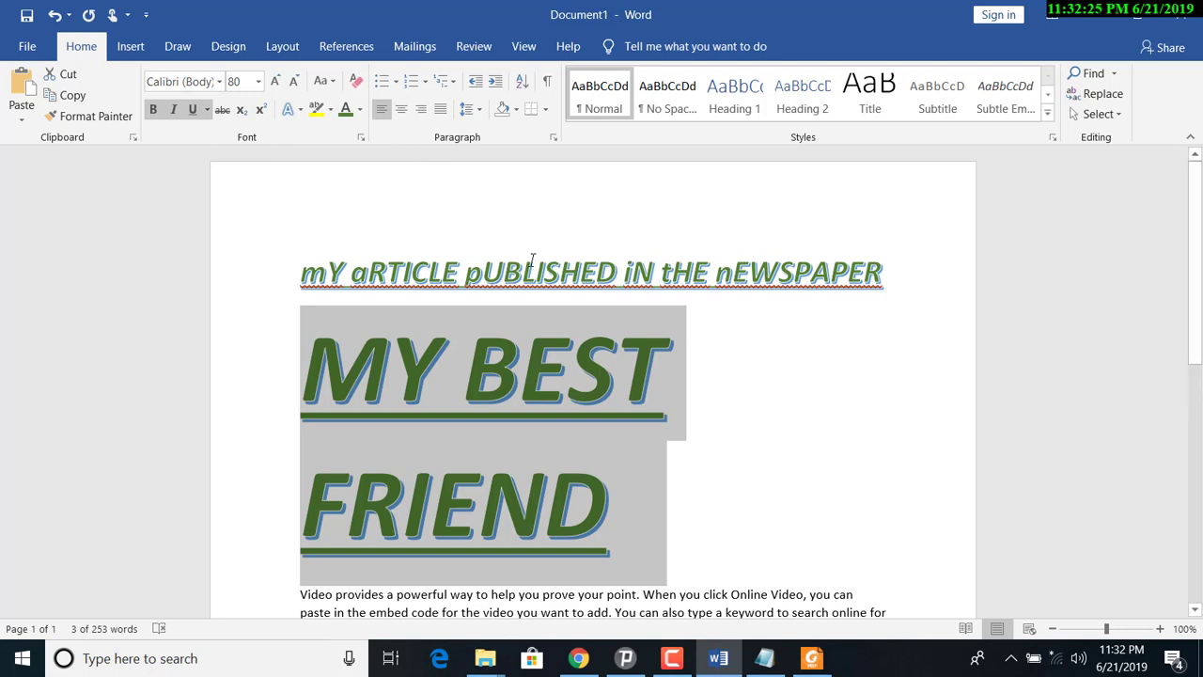
{"action": "key", "text": "Right"}
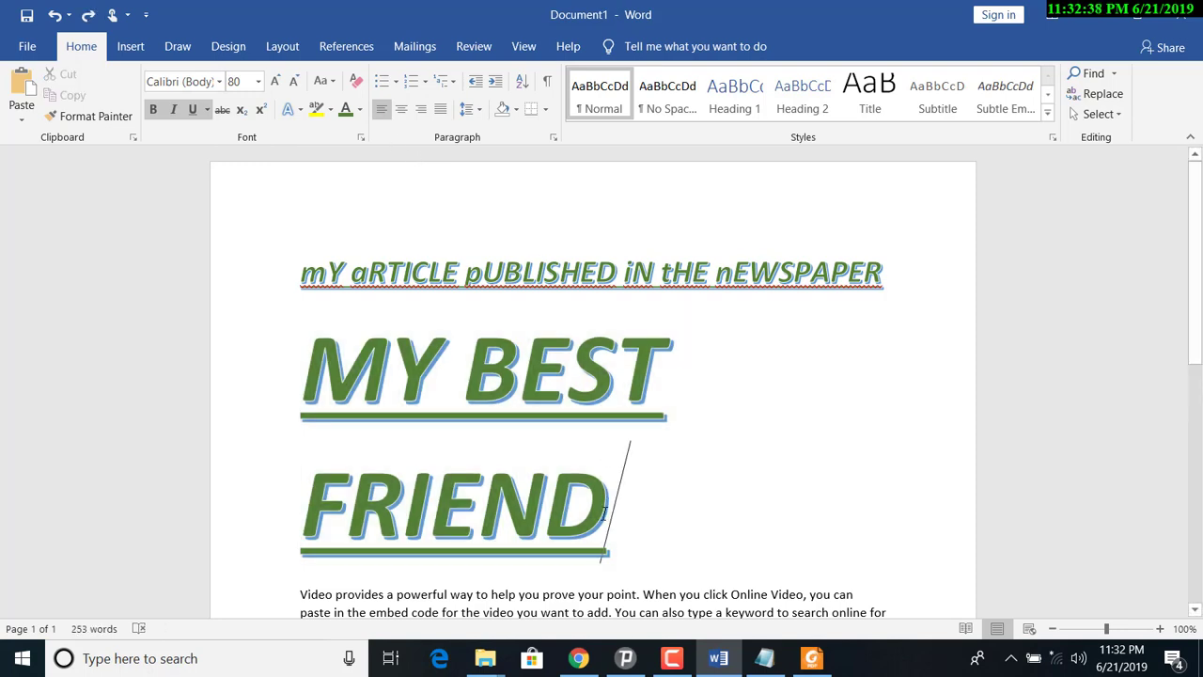
Step: Try a custom blue font color from the Colors dialog on the "MY BEST FRIEND" lines and cancel it
{"action": "left_click", "coordinate": [359, 109]}
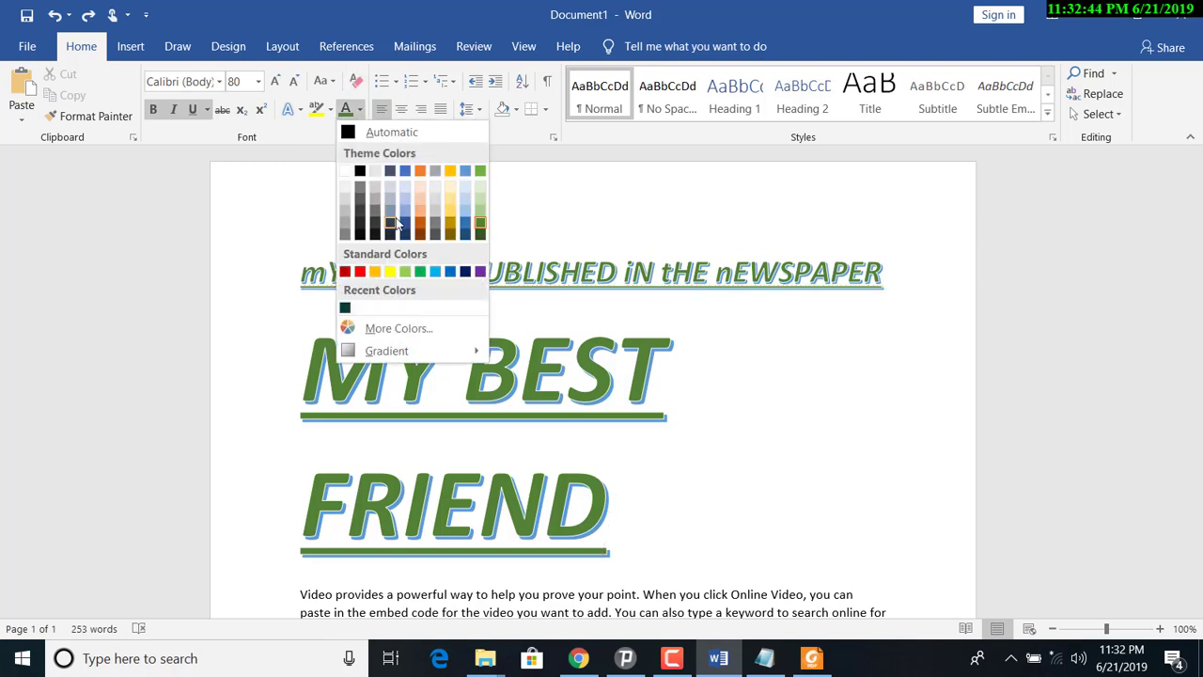
{"action": "left_click", "coordinate": [626, 510]}
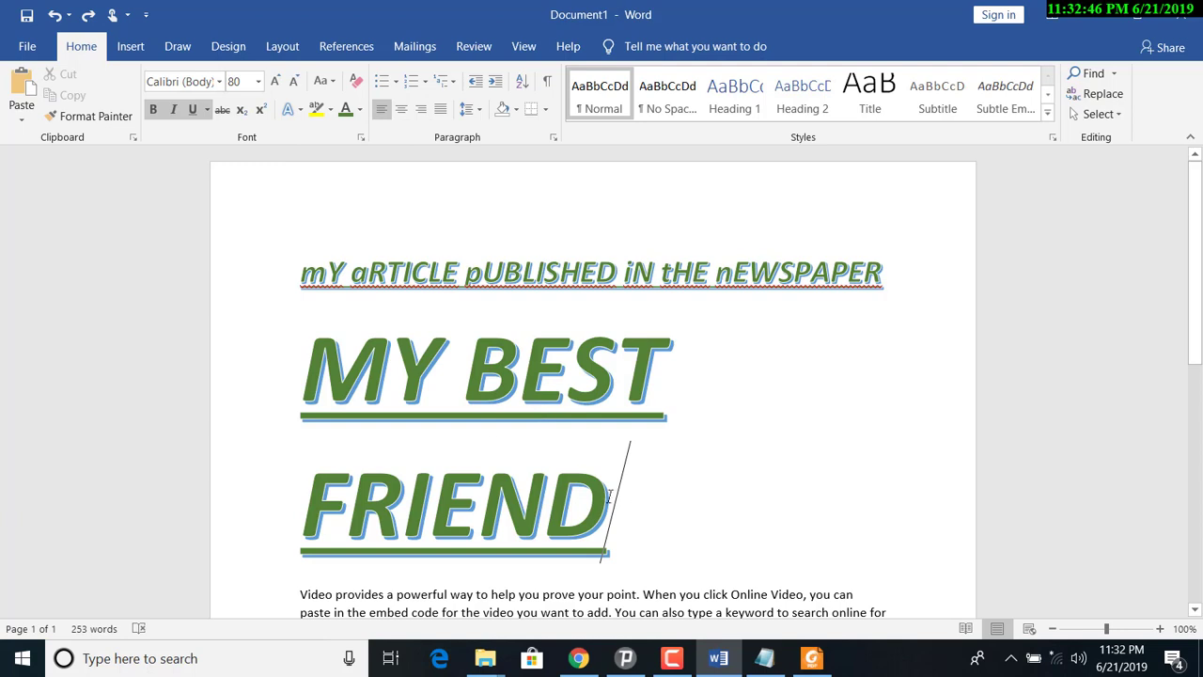
{"action": "left_click_drag", "start_coordinate": [625, 510], "coordinate": [280, 365]}
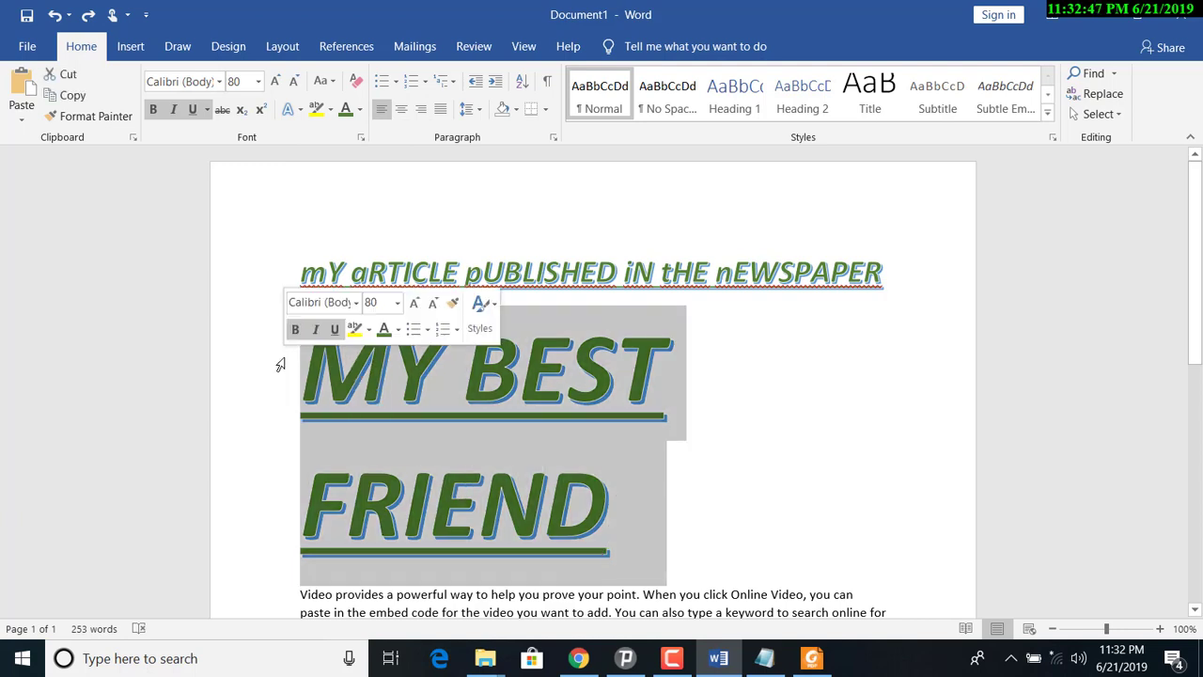
{"action": "left_click", "coordinate": [359, 109]}
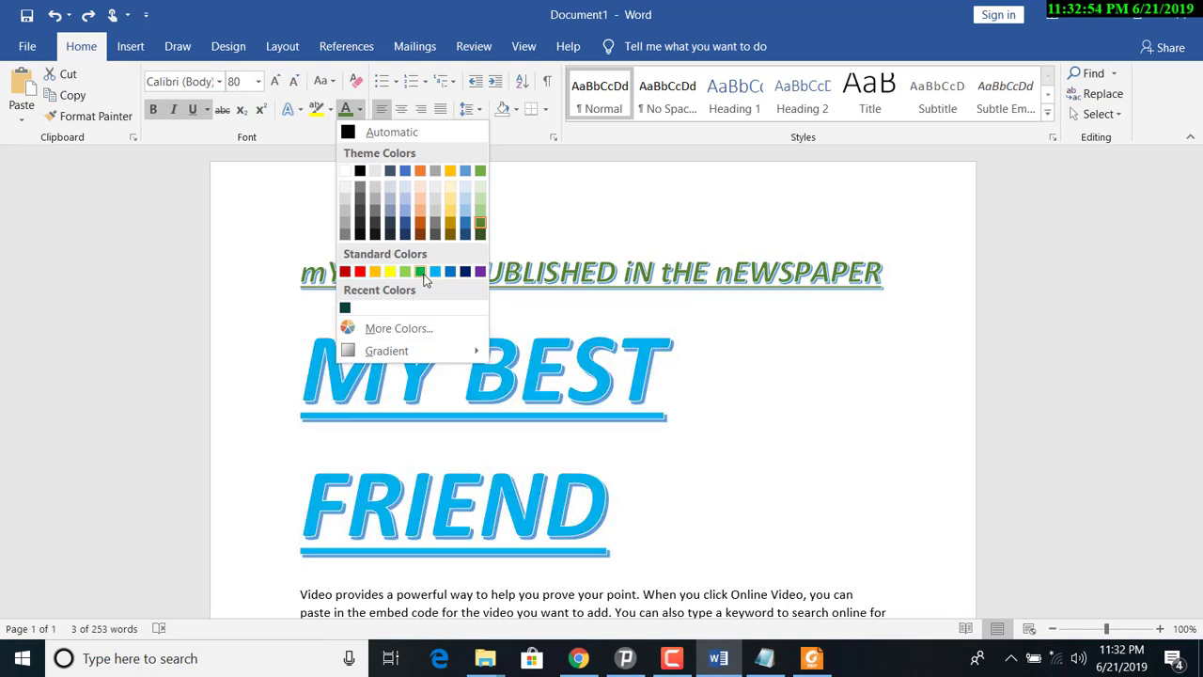
{"action": "left_click", "coordinate": [420, 324]}
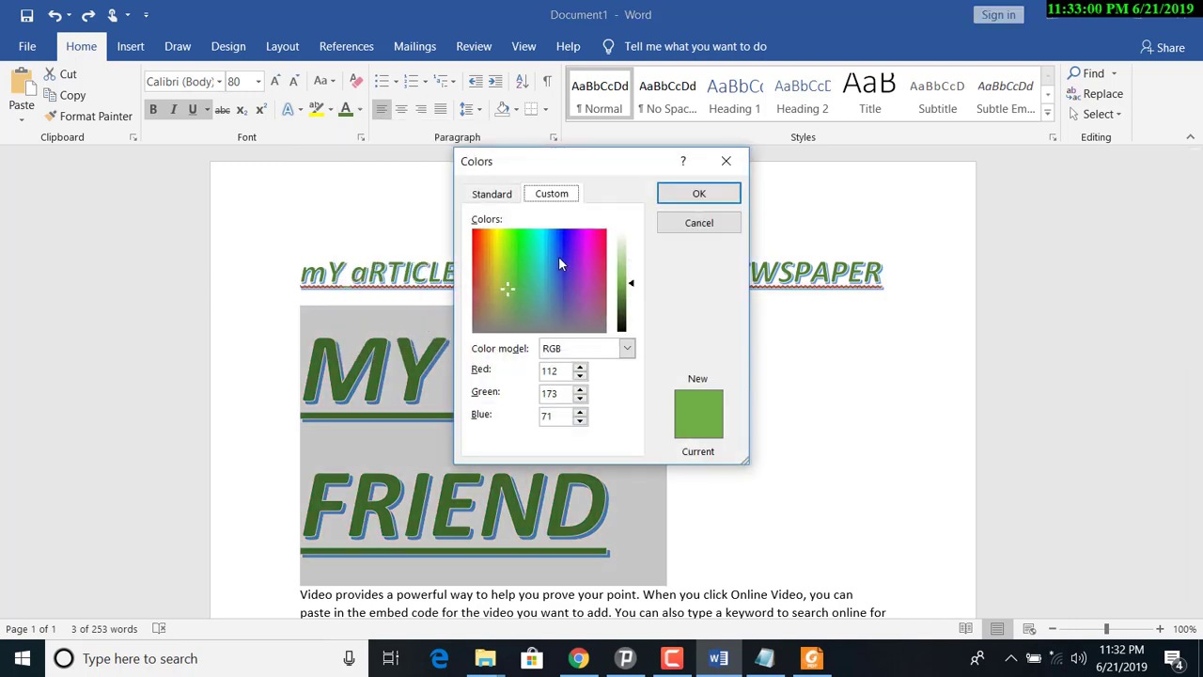
{"action": "left_click", "coordinate": [558, 257]}
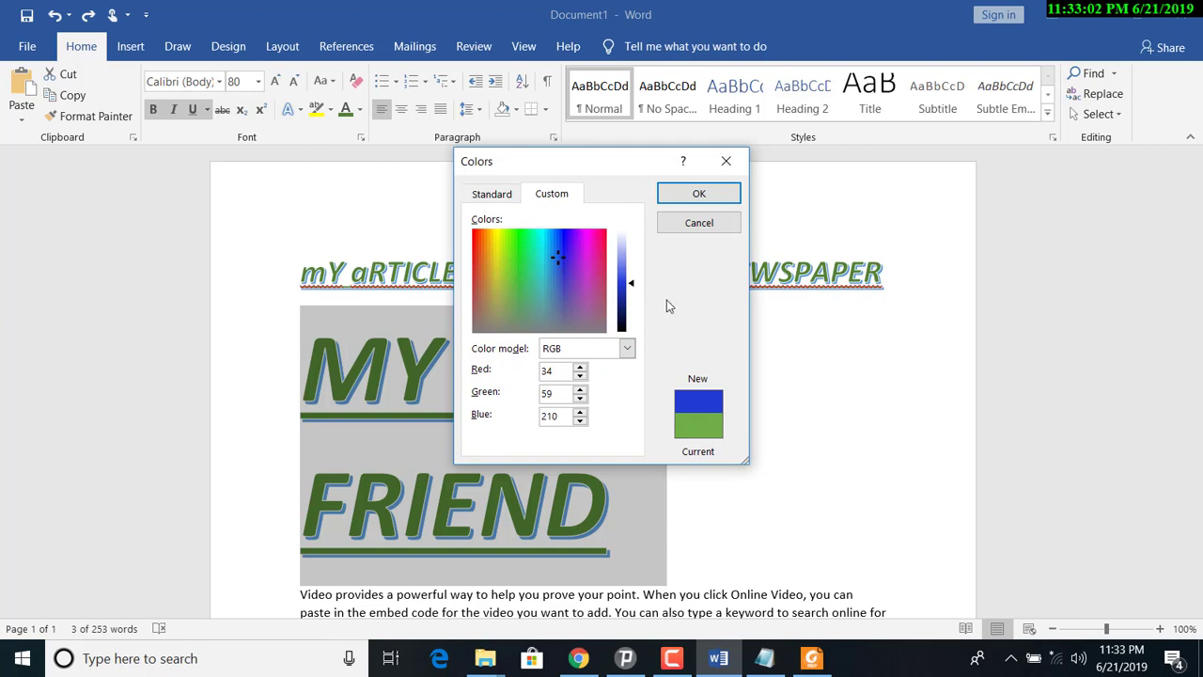
{"action": "mouse_move", "coordinate": [635, 286]}
{"action": "left_mouse_down"}
{"action": "mouse_move", "coordinate": [631, 302]}
{"action": "mouse_move", "coordinate": [619, 241]}
{"action": "mouse_move", "coordinate": [625, 289]}
{"action": "left_mouse_up"}
{"action": "left_click", "coordinate": [699, 223]}
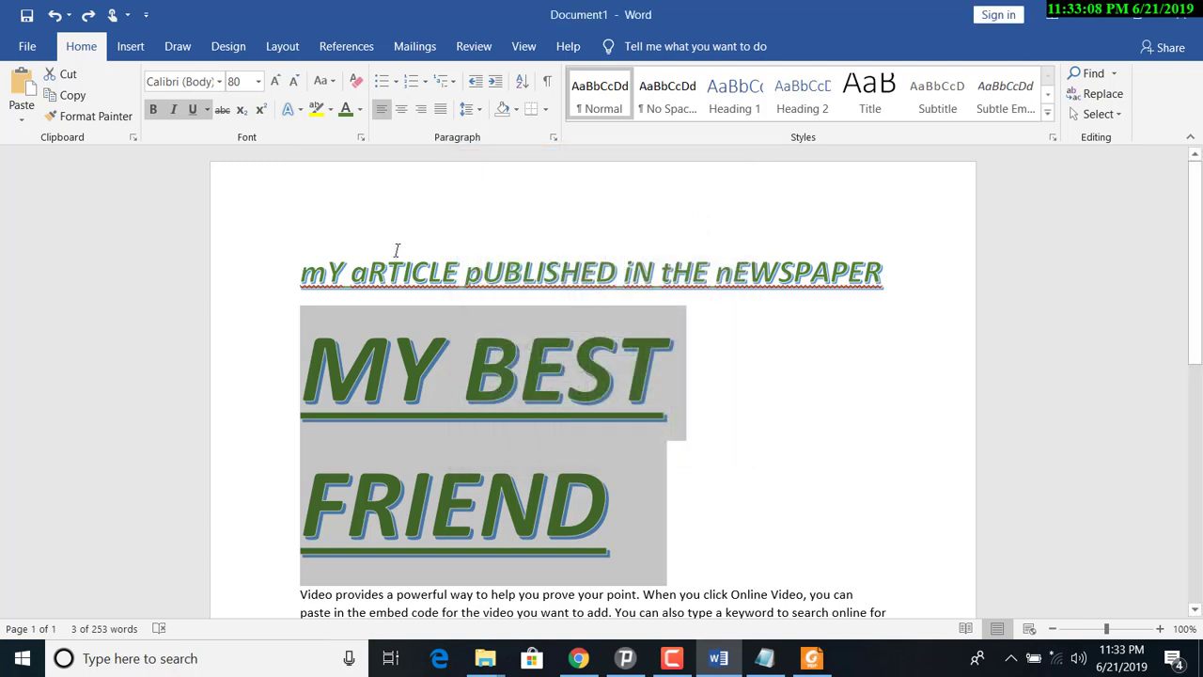
Step: Open the full gradient settings for the "MY BEST FRIEND" text, try No fill, and return to Solid fill
{"action": "left_click", "coordinate": [360, 110]}
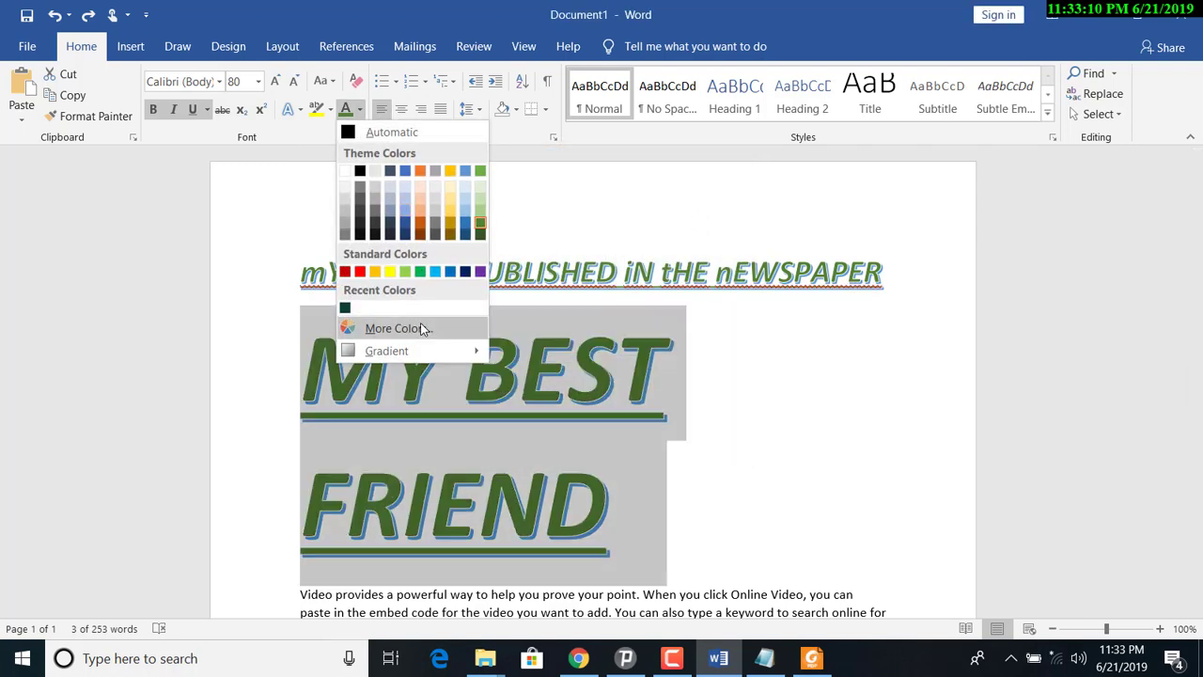
{"action": "mouse_move", "coordinate": [421, 350]}
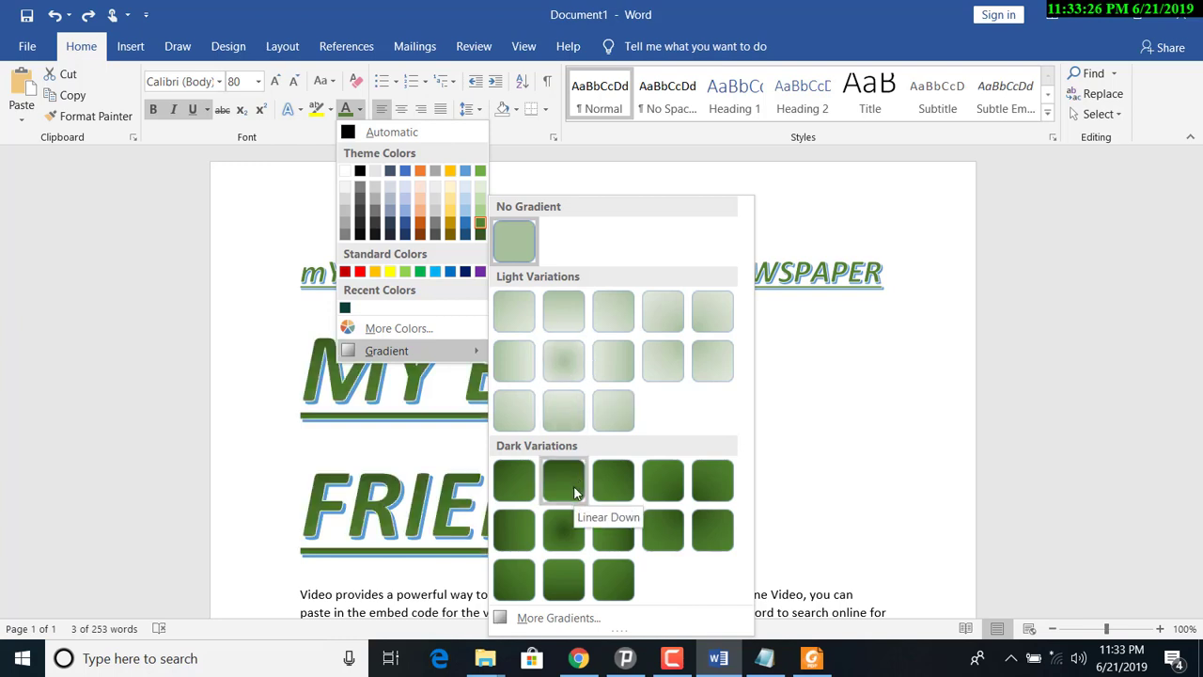
{"action": "left_click", "coordinate": [563, 618]}
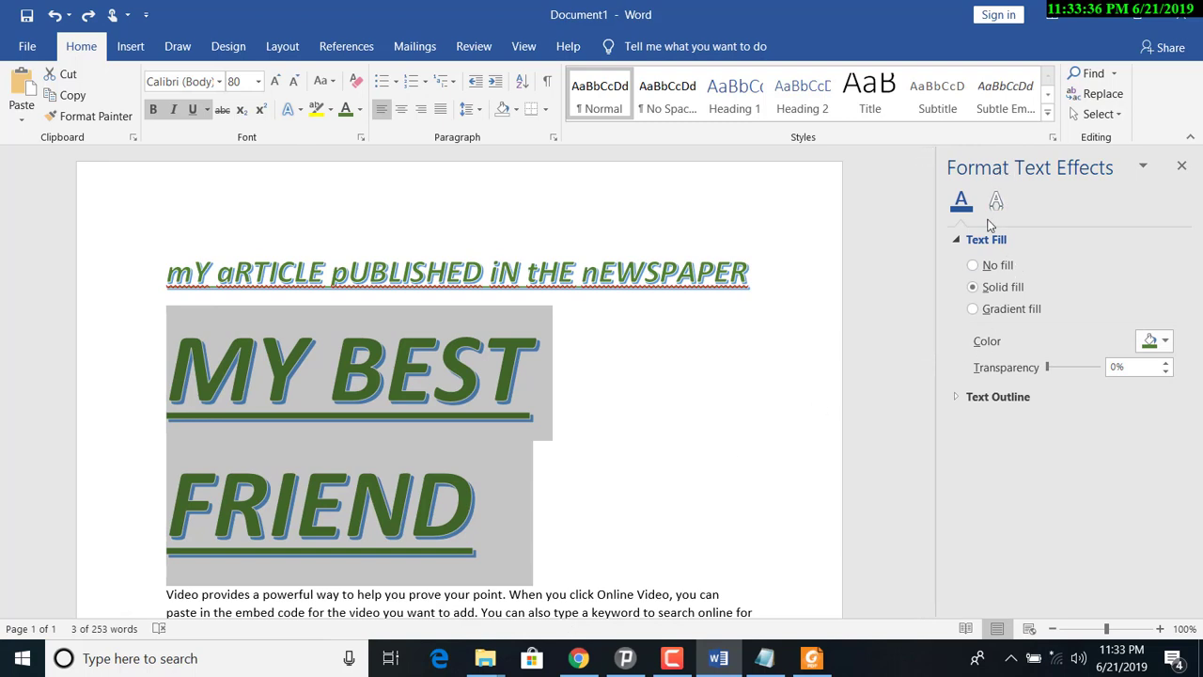
{"action": "left_click", "coordinate": [992, 268]}
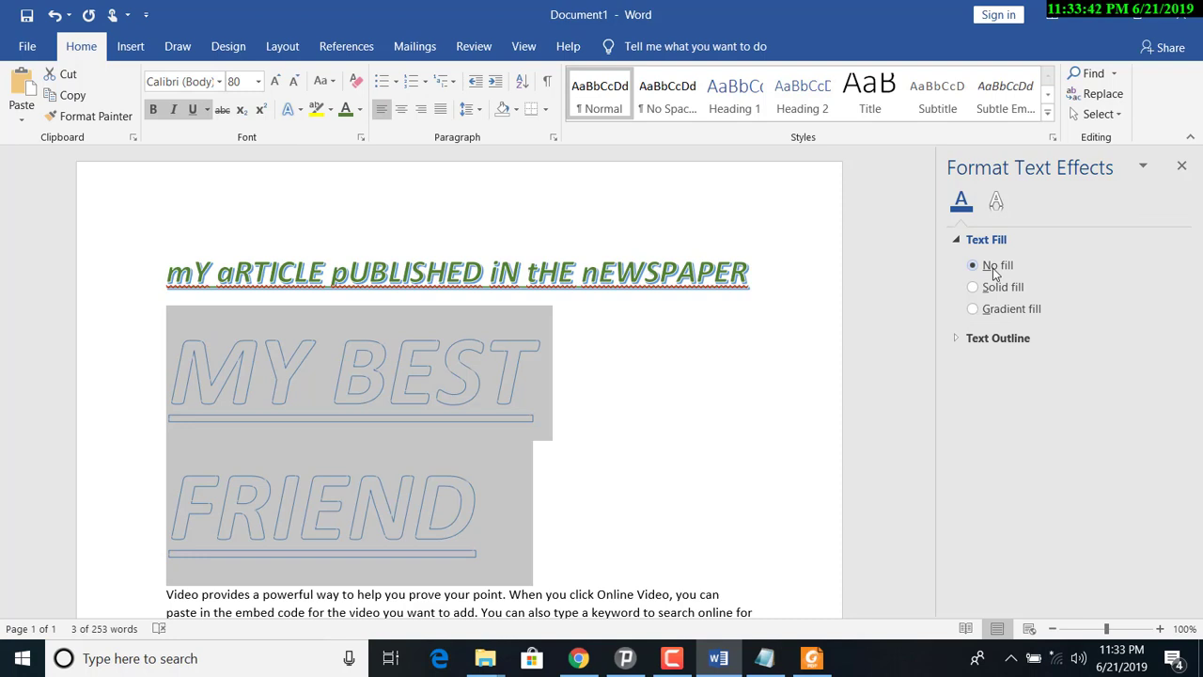
{"action": "left_click", "coordinate": [997, 288]}
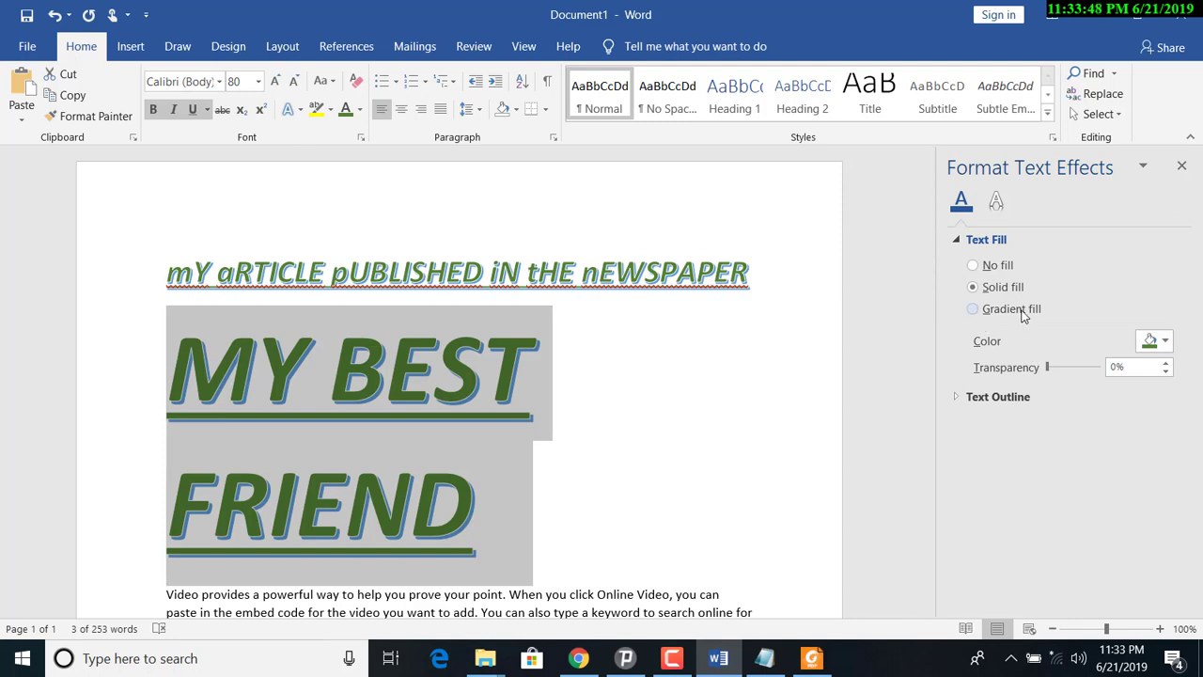
Step: Set the solid text fill of "MY BEST FRIEND" to dark blue, trying 83% transparency and resetting it to 0%
{"action": "left_click", "coordinate": [1165, 341]}
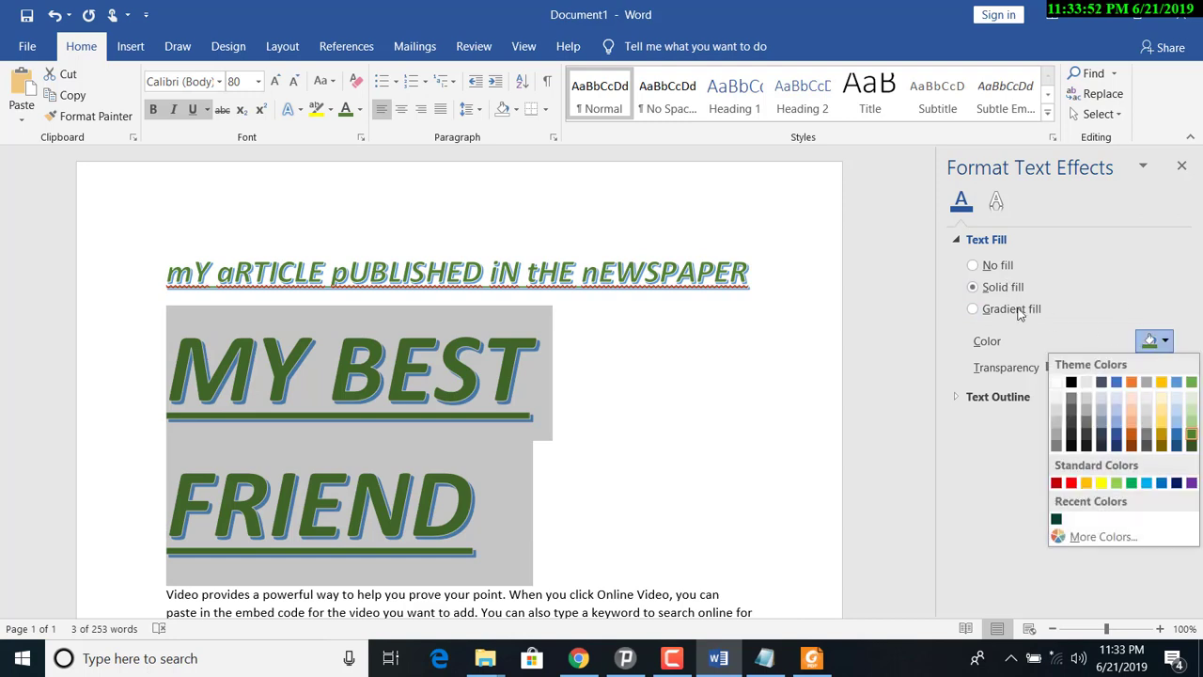
{"action": "left_click", "coordinate": [1116, 435]}
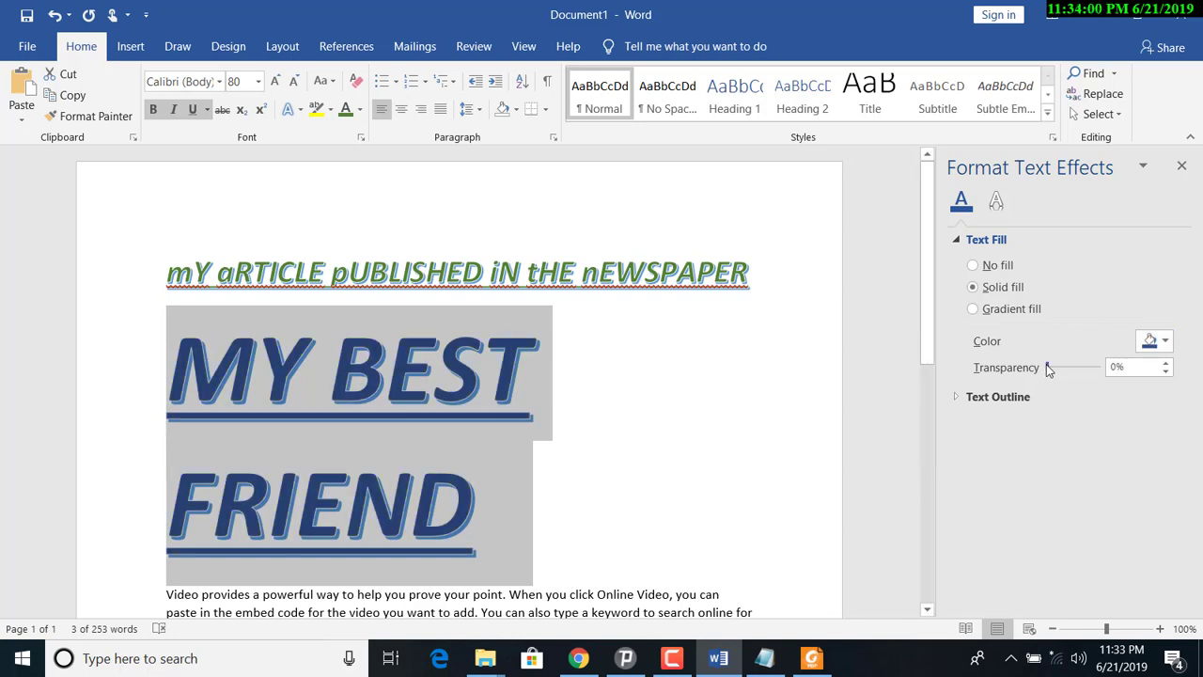
{"action": "left_click_drag", "start_coordinate": [1049, 369], "coordinate": [1090, 367]}
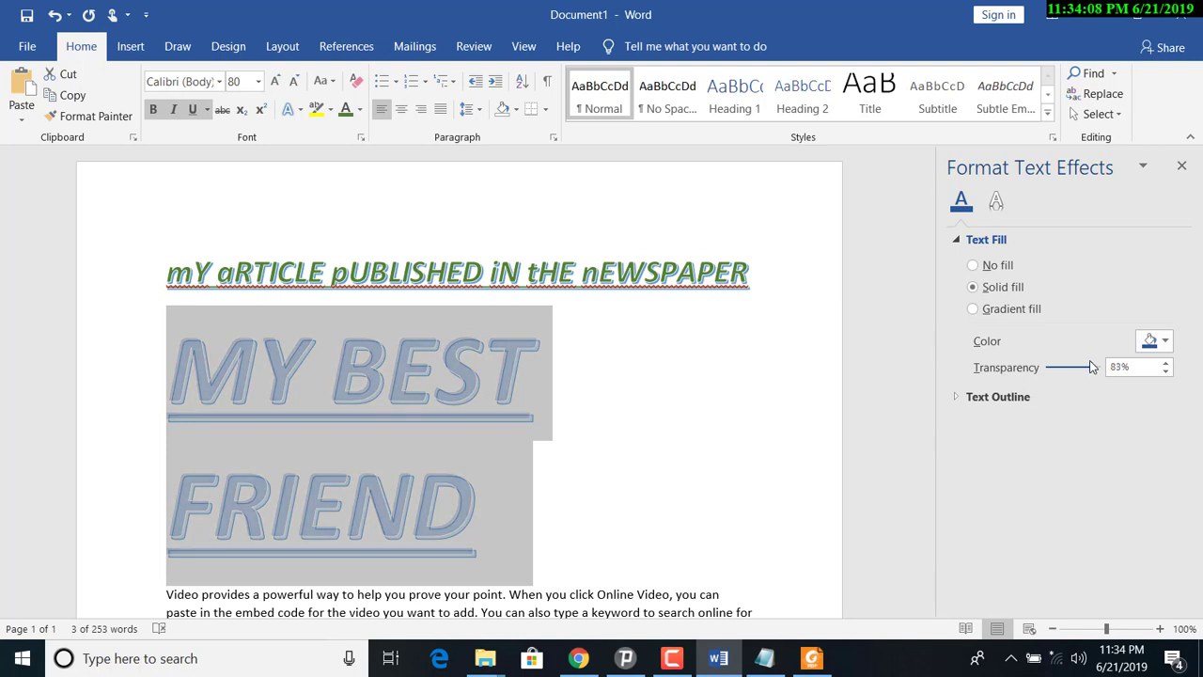
{"action": "left_click_drag", "start_coordinate": [1090, 368], "coordinate": [1043, 369]}
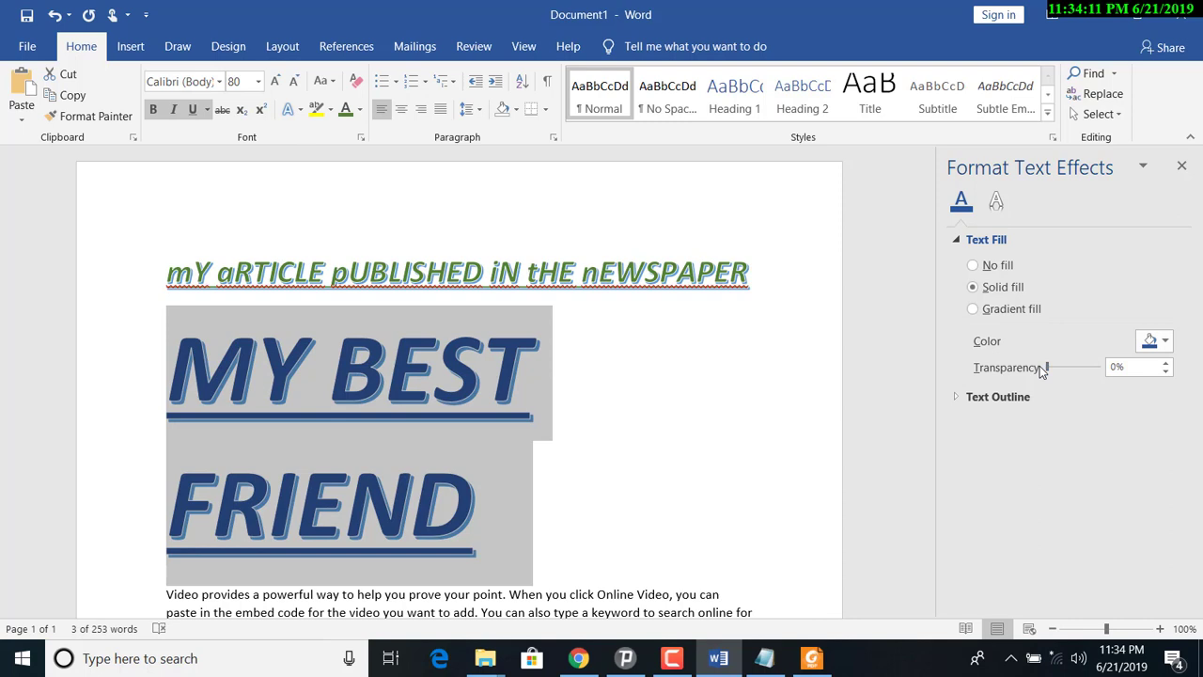
Step: Try No line as the text outline of "MY BEST FRIEND", and give it a solid red line instead
{"action": "left_click", "coordinate": [992, 402]}
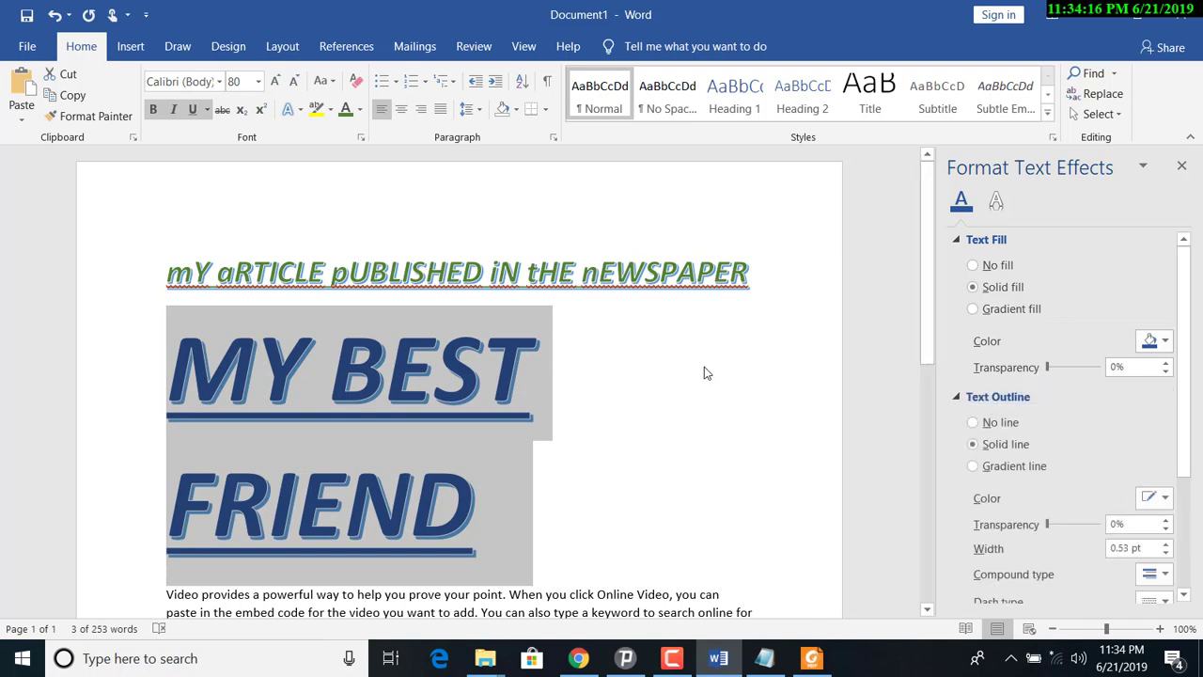
{"action": "left_click_drag", "start_coordinate": [1186, 303], "coordinate": [1186, 358]}
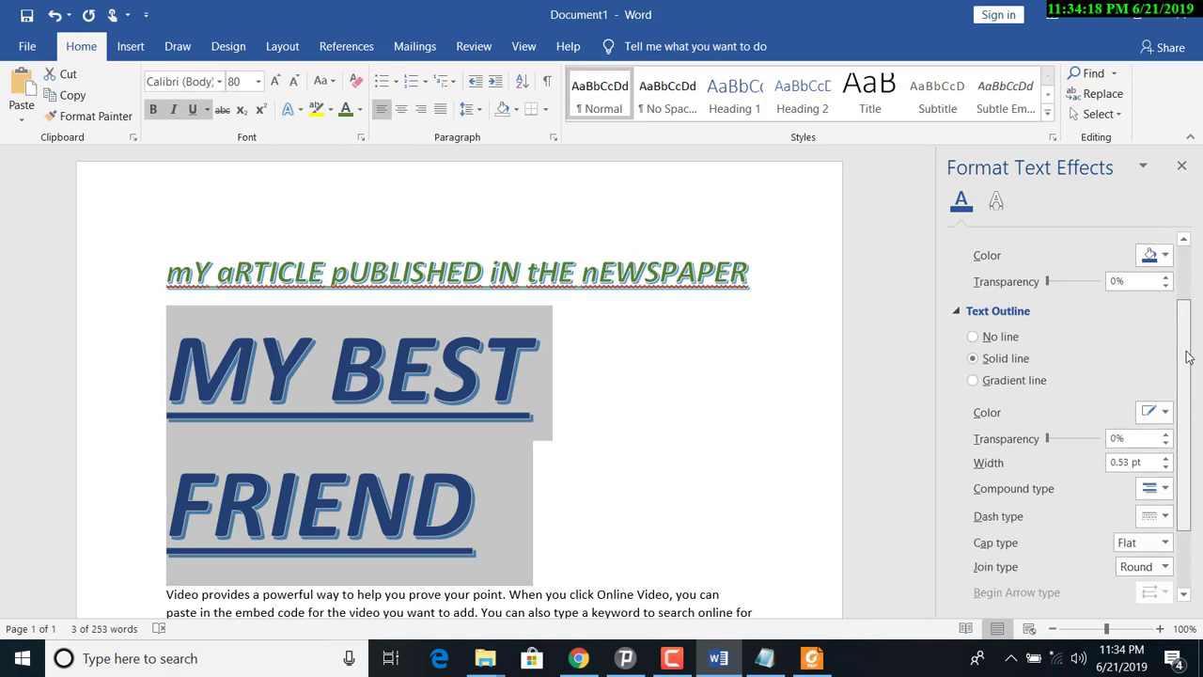
{"action": "left_click", "coordinate": [1019, 343]}
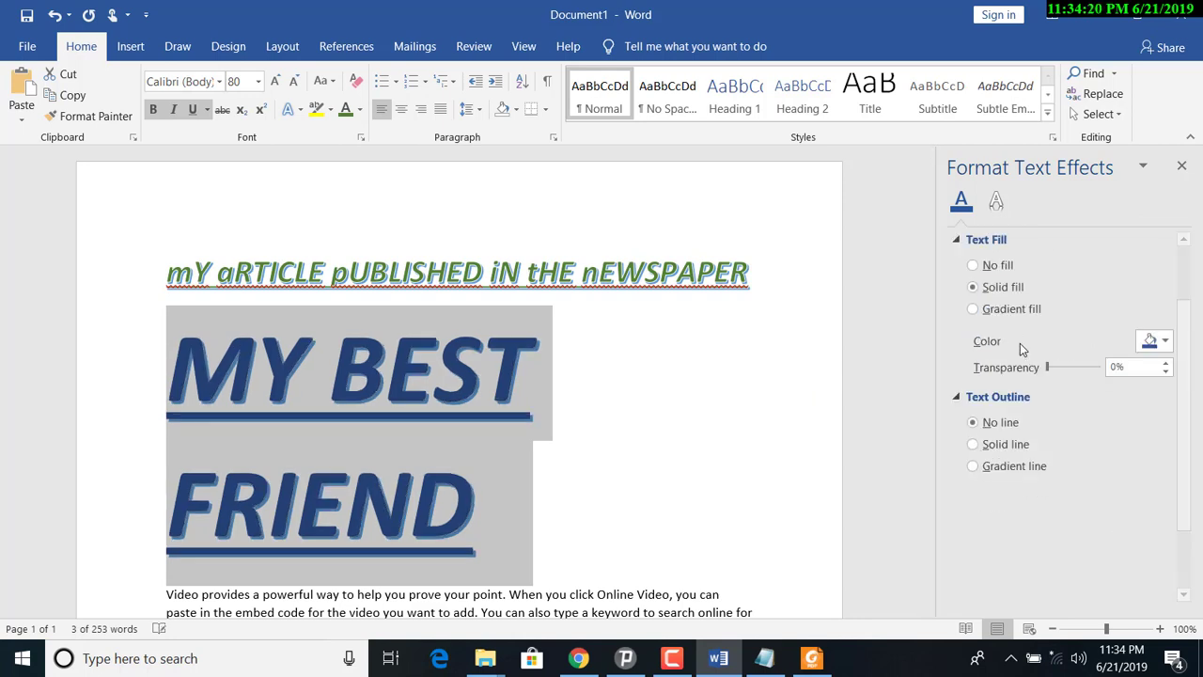
{"action": "left_click", "coordinate": [1009, 448]}
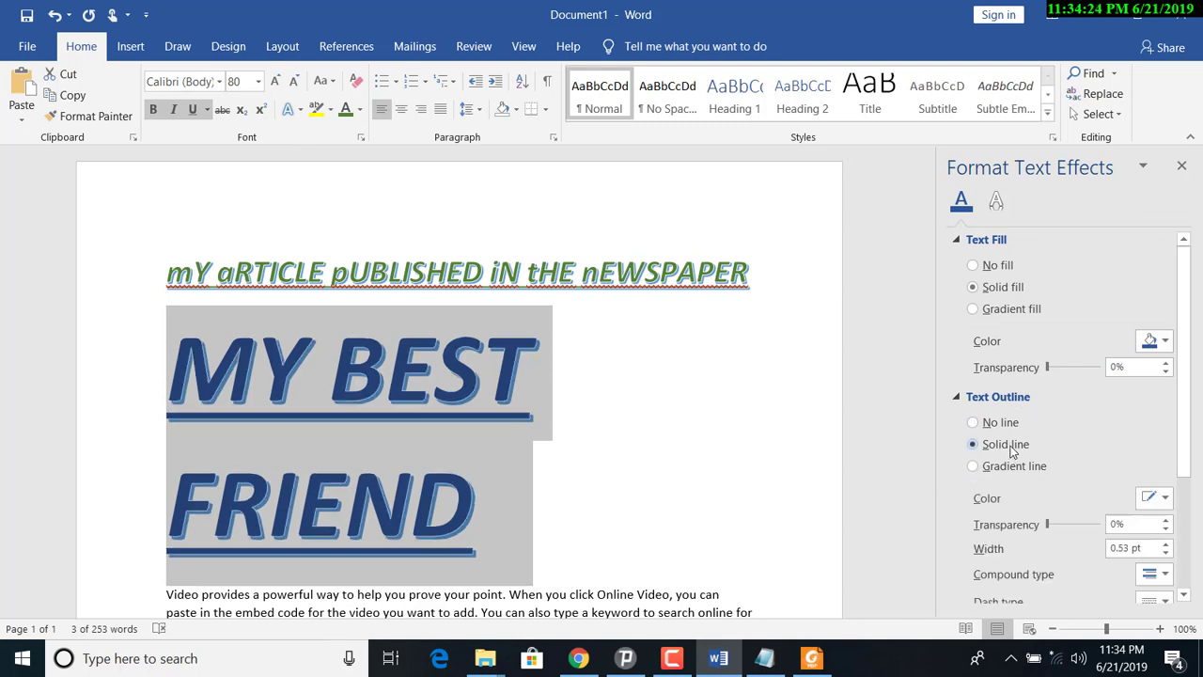
{"action": "left_click_drag", "start_coordinate": [1188, 388], "coordinate": [1186, 455]}
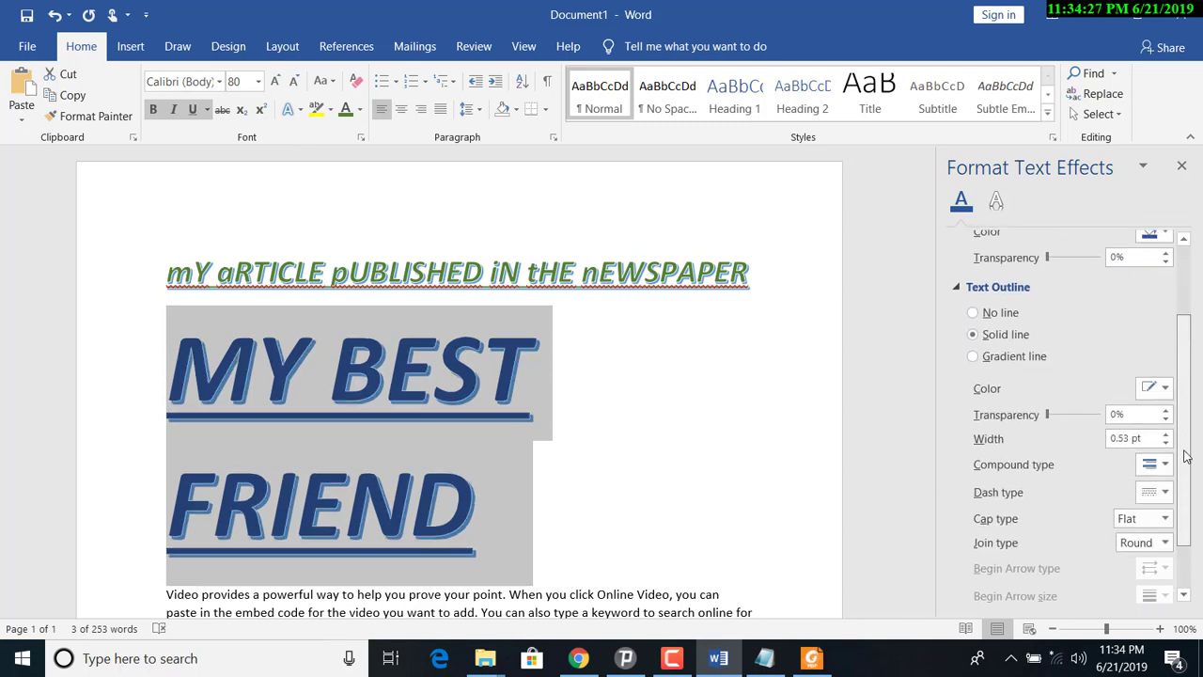
{"action": "left_click", "coordinate": [1164, 388]}
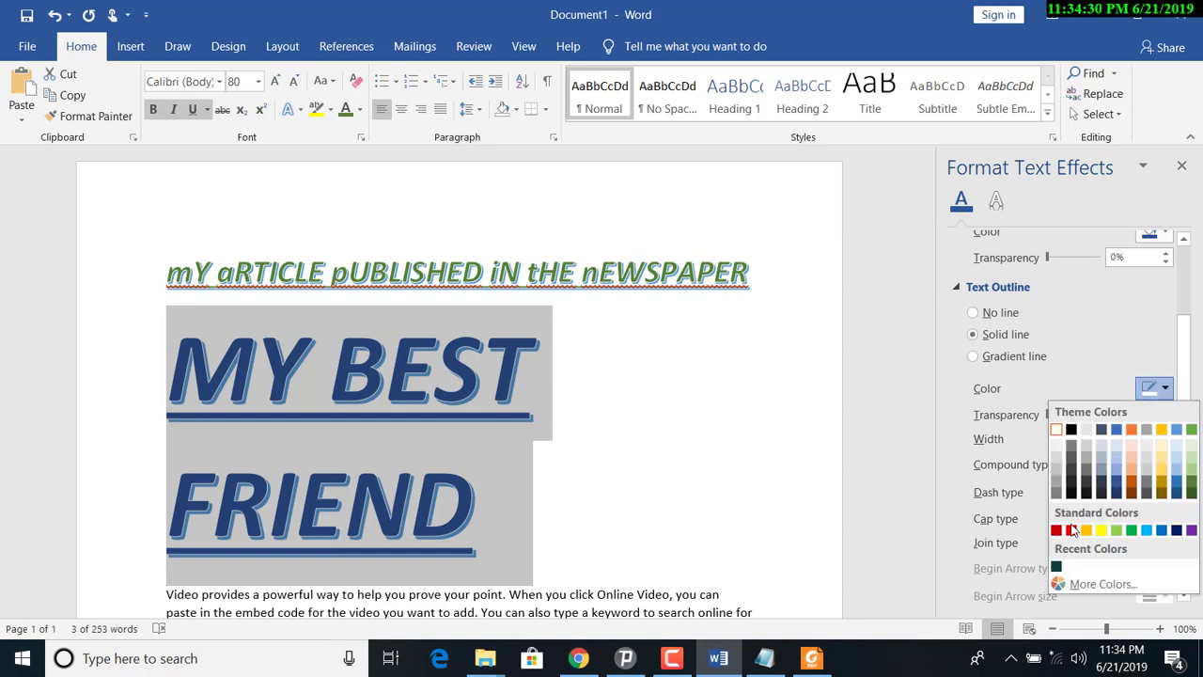
{"action": "left_click", "coordinate": [1071, 531]}
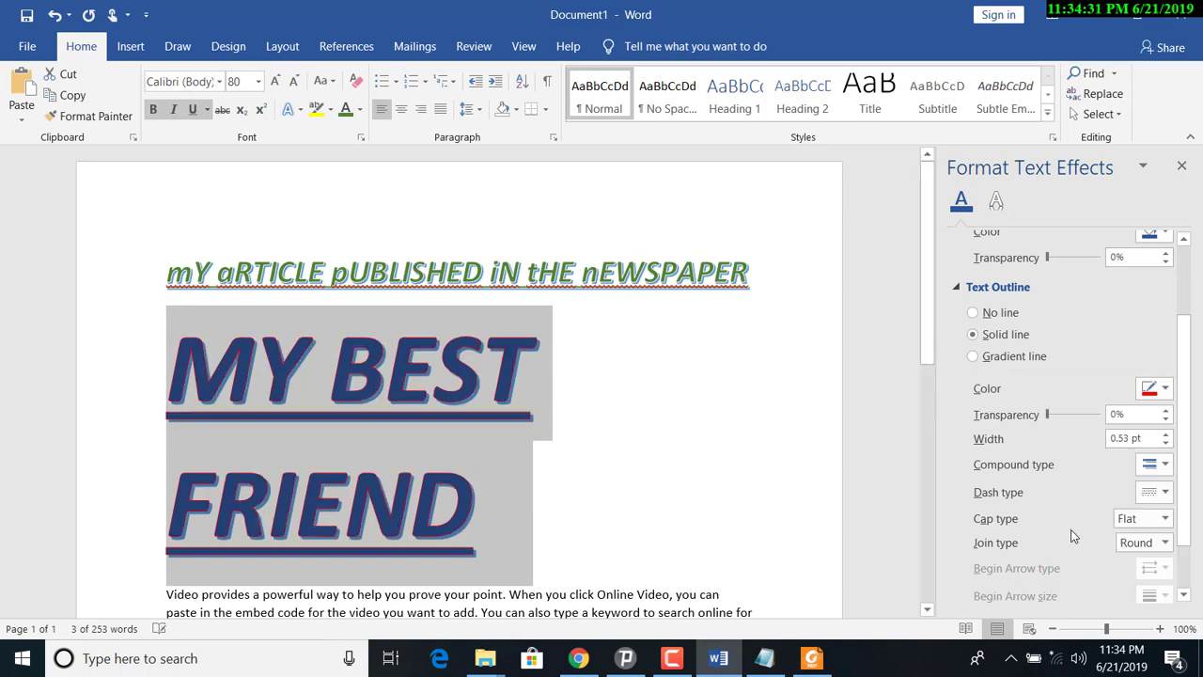
Step: Increase the text outline width of "MY BEST FRIEND" to 2.75 pt
{"action": "left_click", "coordinate": [1165, 435]}
{"action": "left_click", "coordinate": [1165, 435]}
{"action": "left_click", "coordinate": [1165, 436]}
{"action": "left_click", "coordinate": [1165, 435]}
{"action": "left_click", "coordinate": [1165, 435]}
{"action": "left_click", "coordinate": [1165, 435]}
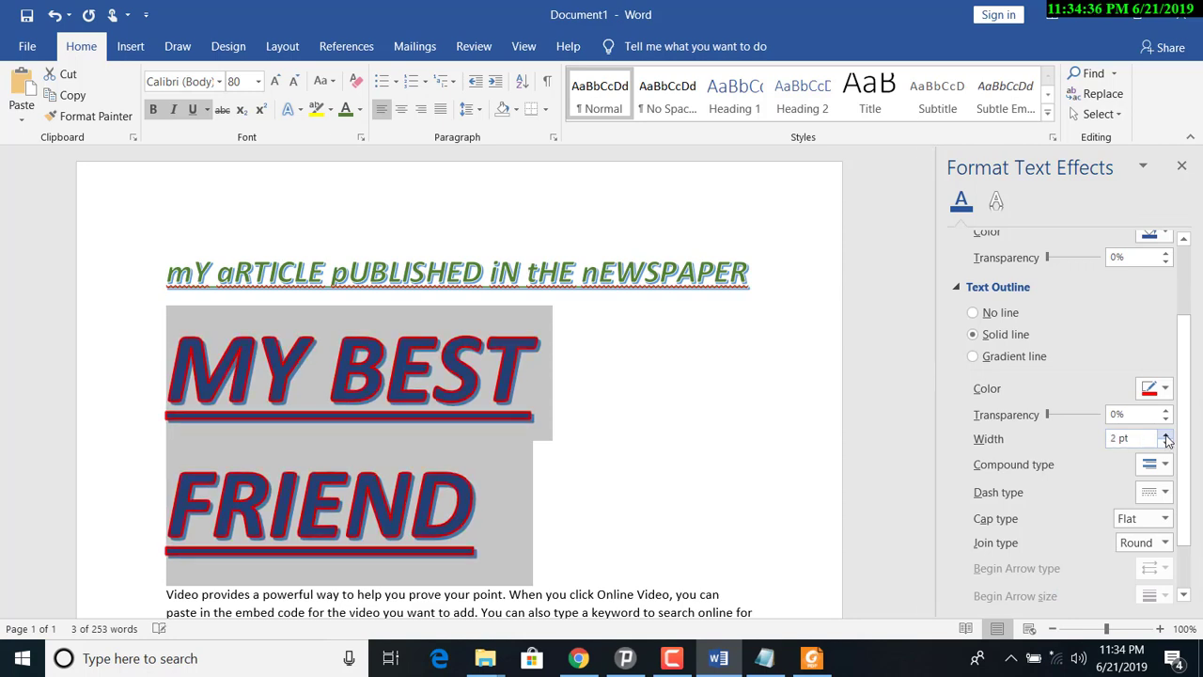
{"action": "left_click", "coordinate": [1165, 435]}
{"action": "left_click", "coordinate": [1165, 435]}
{"action": "left_click", "coordinate": [1165, 435]}
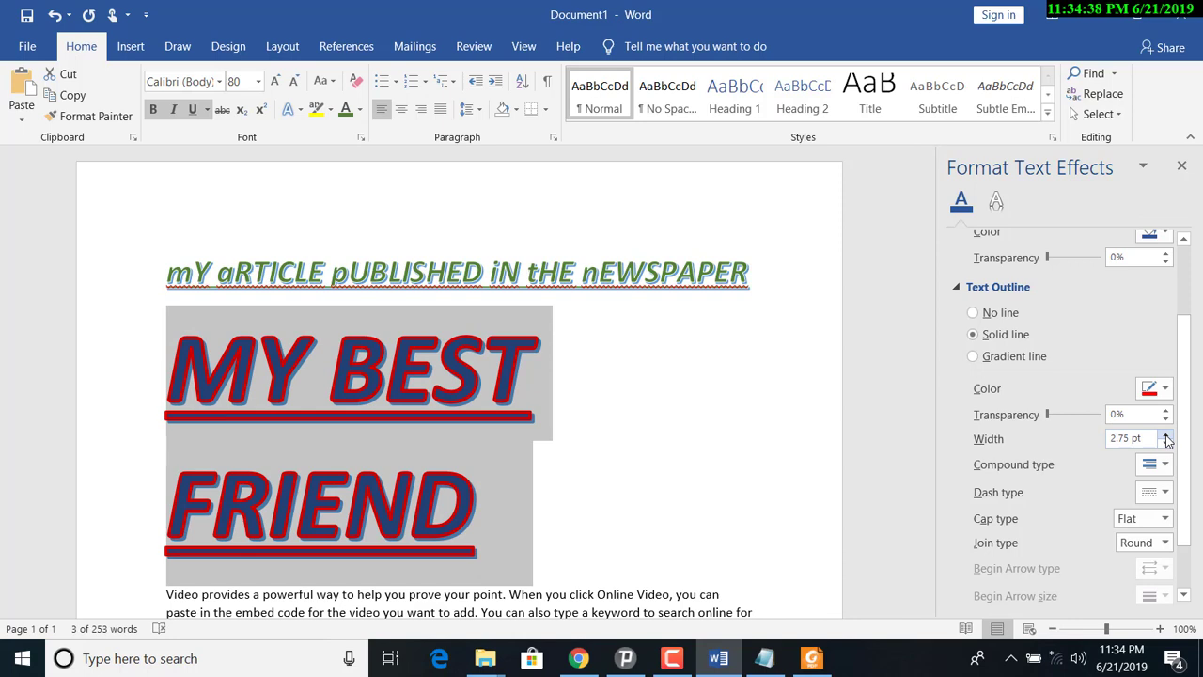
Step: Set the compound type of the "MY BEST FRIEND" text outline to the fourth line style offered, then deselect the text
{"action": "left_click", "coordinate": [1164, 464]}
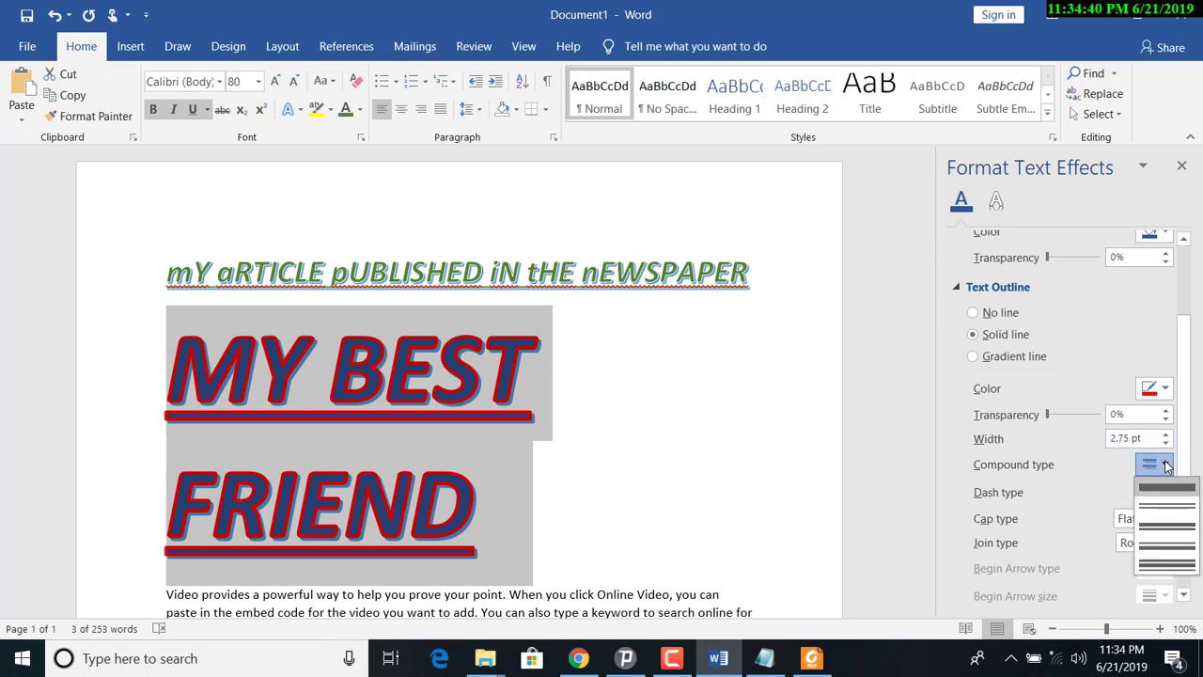
{"action": "left_click", "coordinate": [1165, 543]}
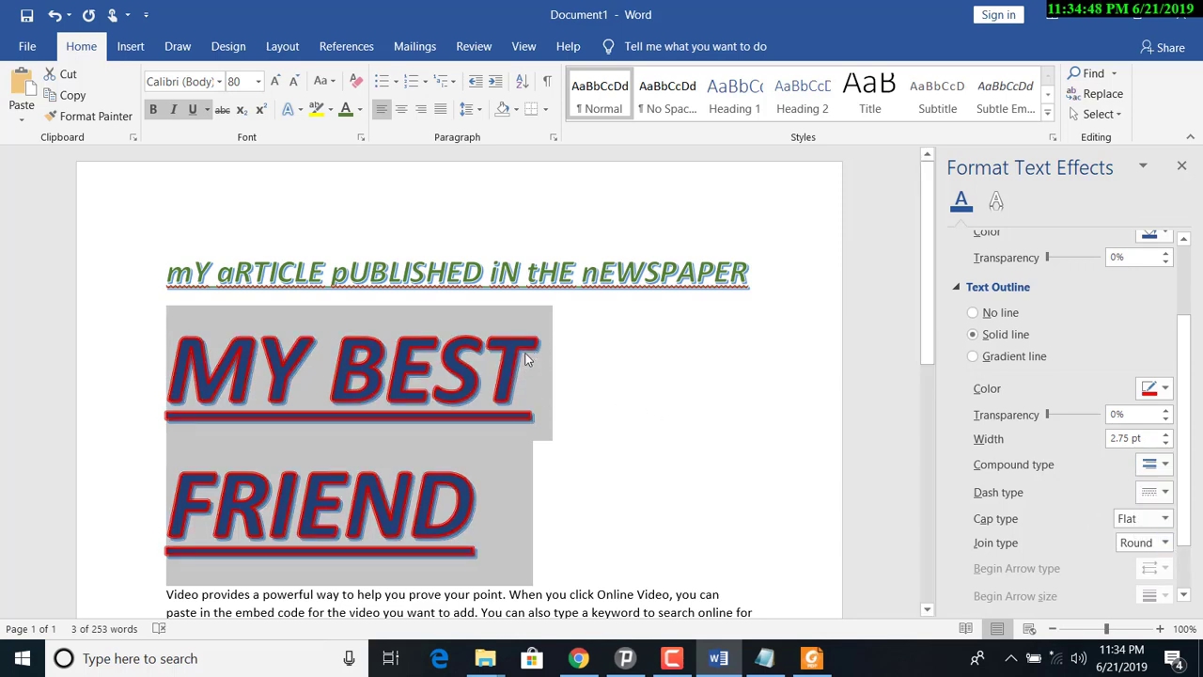
{"action": "left_click", "coordinate": [556, 364]}
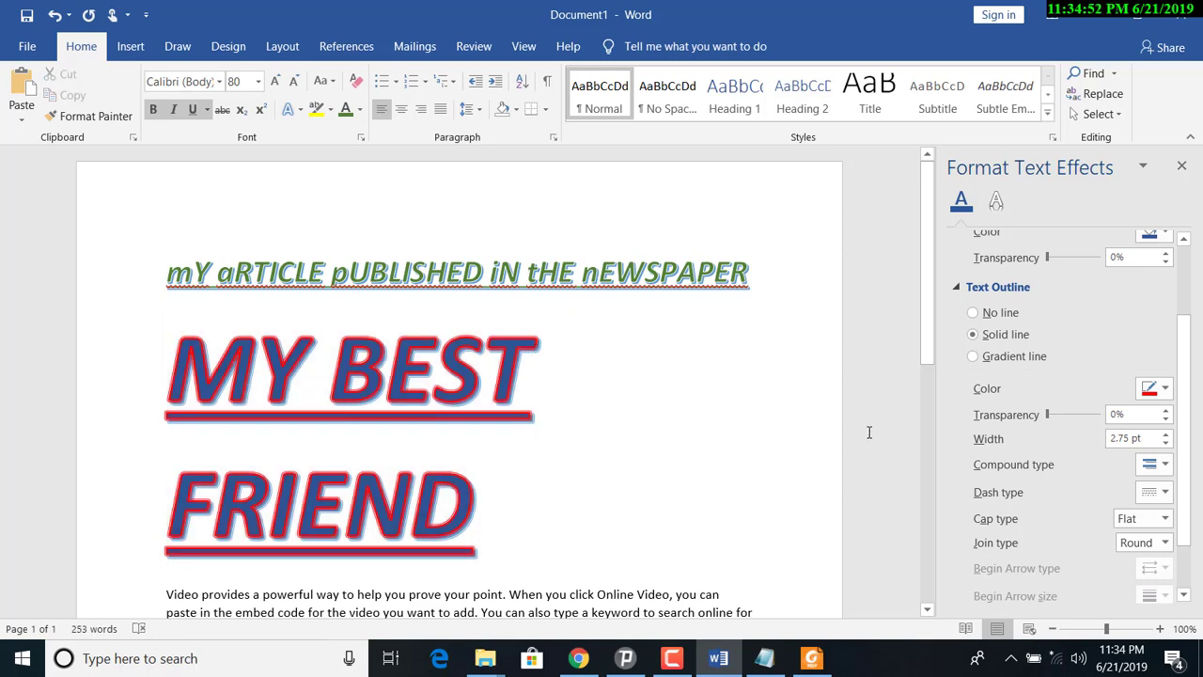
Step: Reselect "MY BEST FRIEND" and set its text outline dash type to the round-dot style
{"action": "left_click_drag", "start_coordinate": [1189, 448], "coordinate": [1188, 473]}
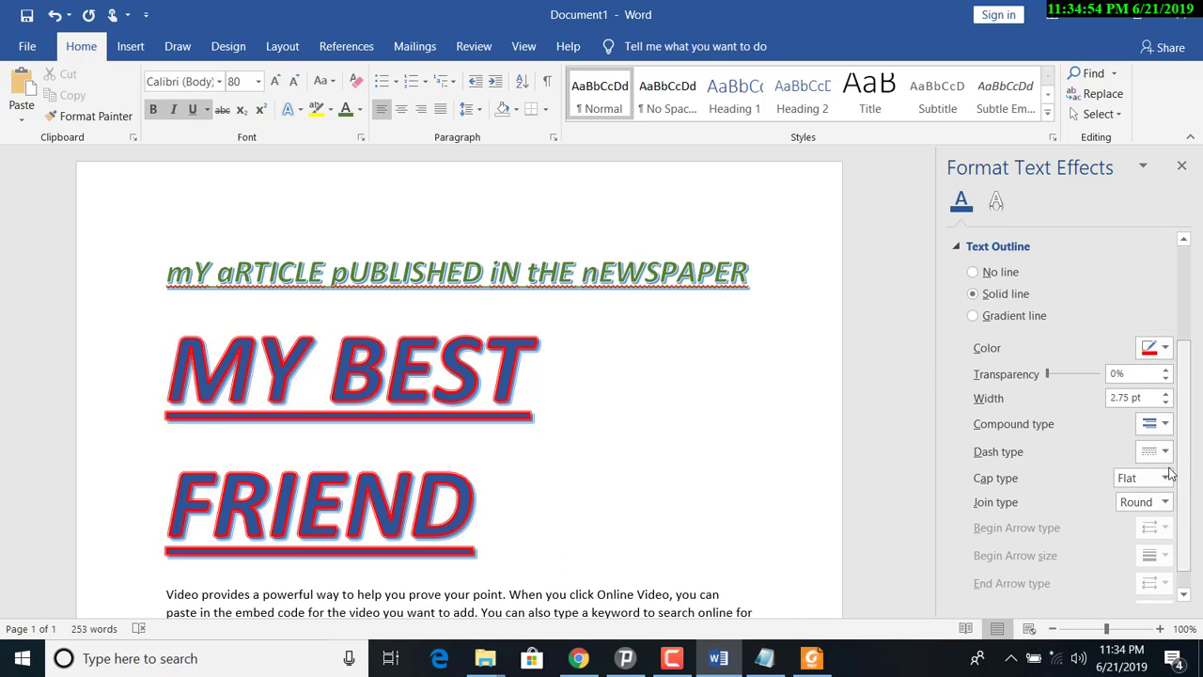
{"action": "left_click_drag", "start_coordinate": [487, 522], "coordinate": [153, 303]}
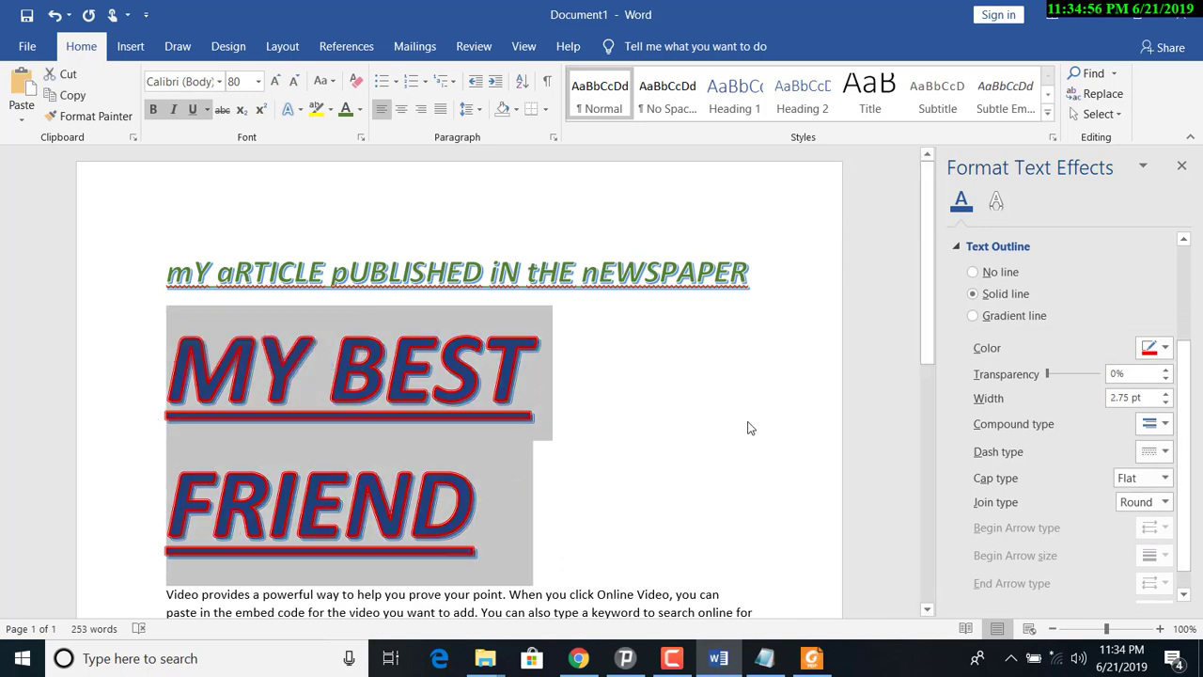
{"action": "left_click", "coordinate": [1165, 452]}
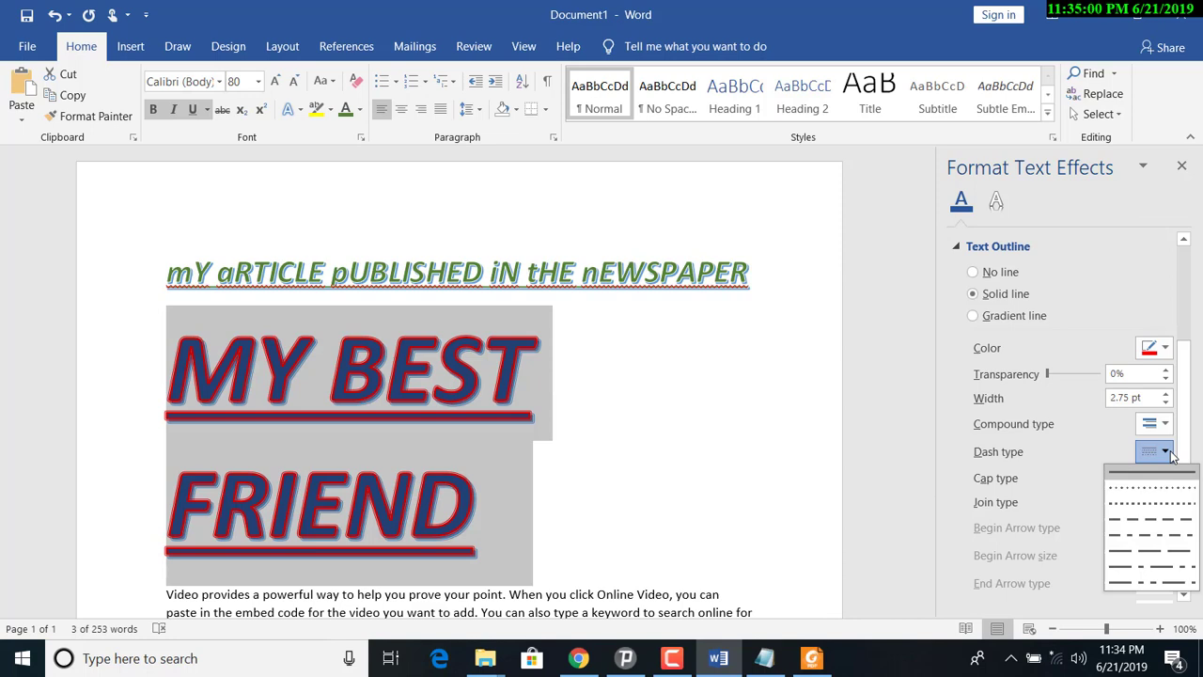
{"action": "left_click", "coordinate": [1166, 422]}
{"action": "left_click", "coordinate": [1165, 449]}
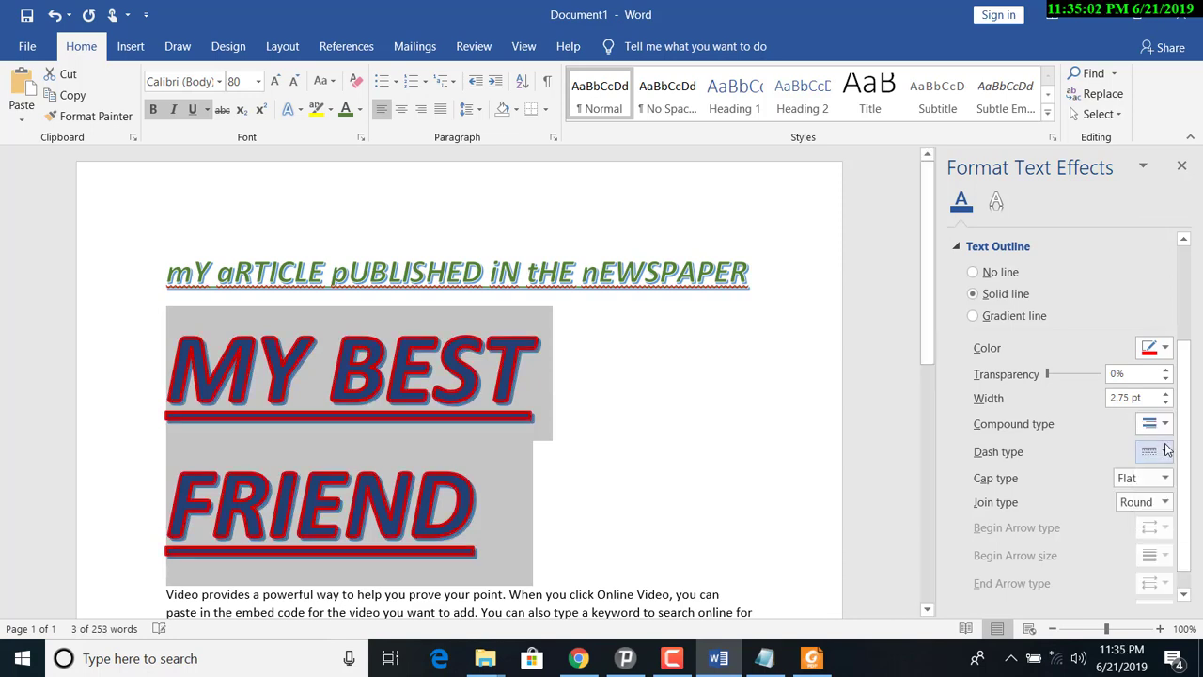
{"action": "left_click", "coordinate": [1166, 451]}
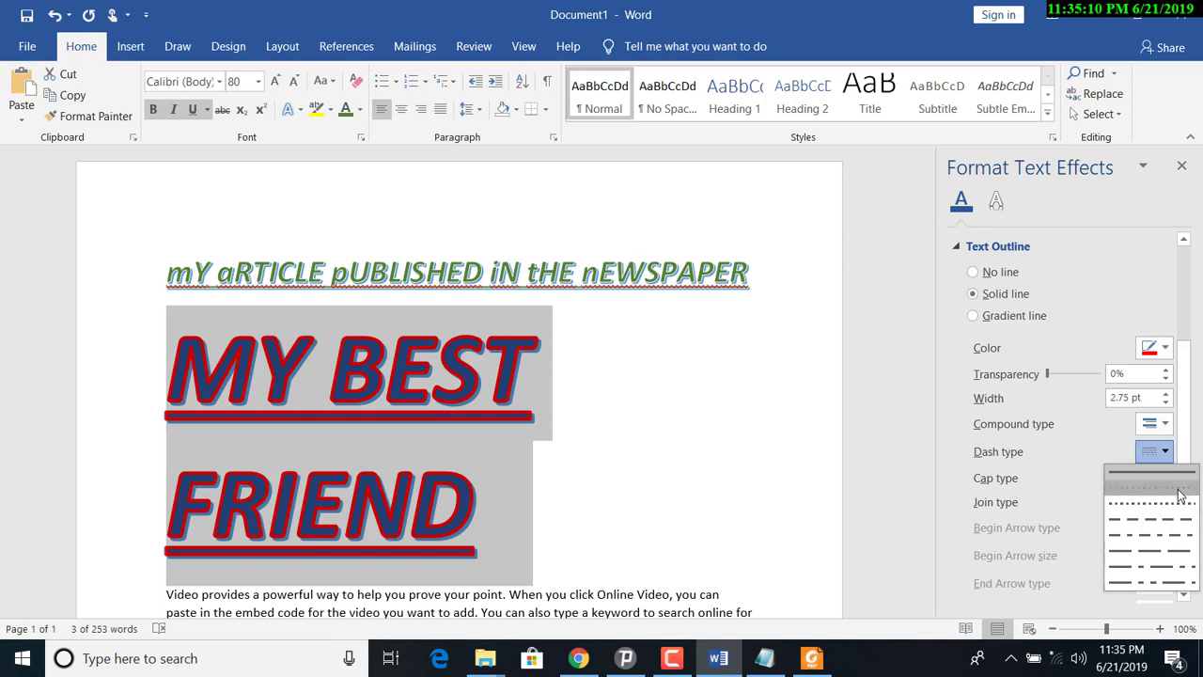
{"action": "left_click", "coordinate": [1180, 486]}
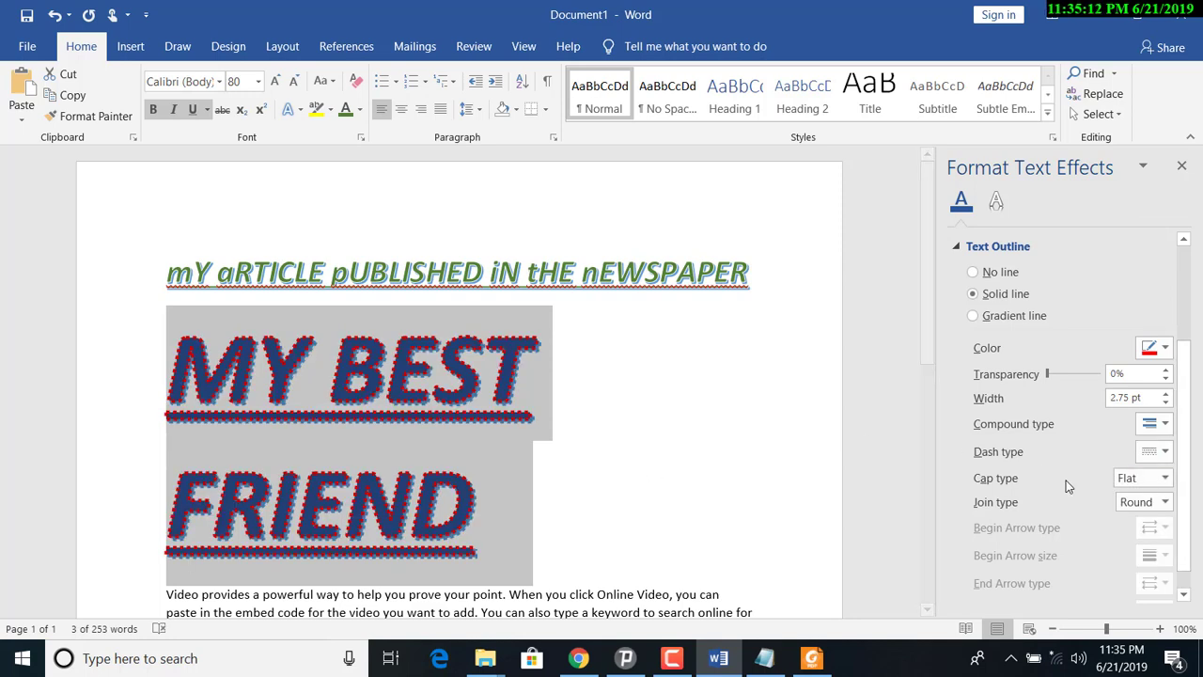
Step: Set the join type of the dotted text outline to Miter and its cap type to Square
{"action": "left_click", "coordinate": [1165, 503]}
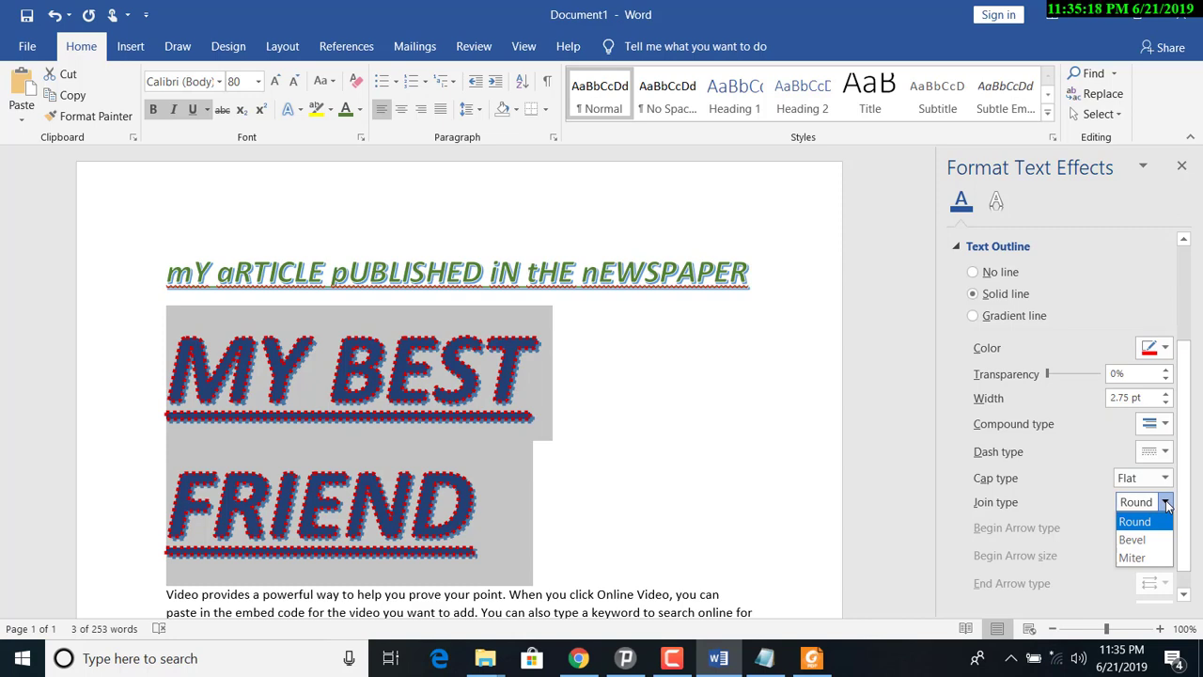
{"action": "left_click", "coordinate": [1132, 557]}
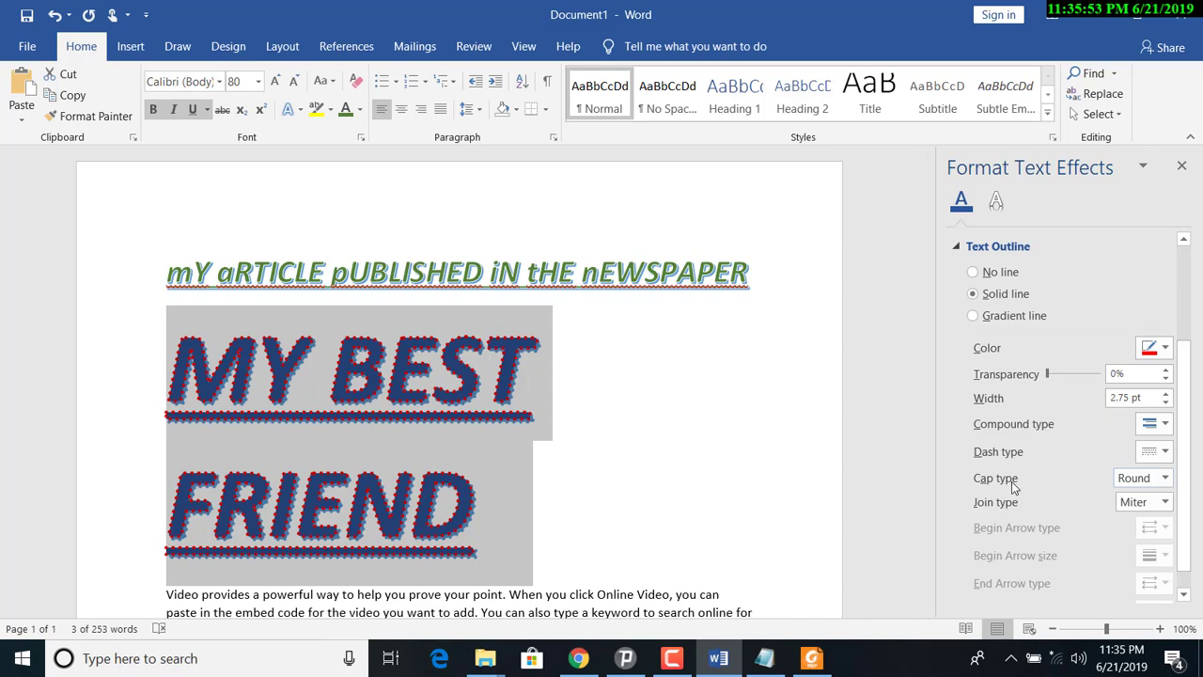
{"action": "left_click", "coordinate": [1166, 478]}
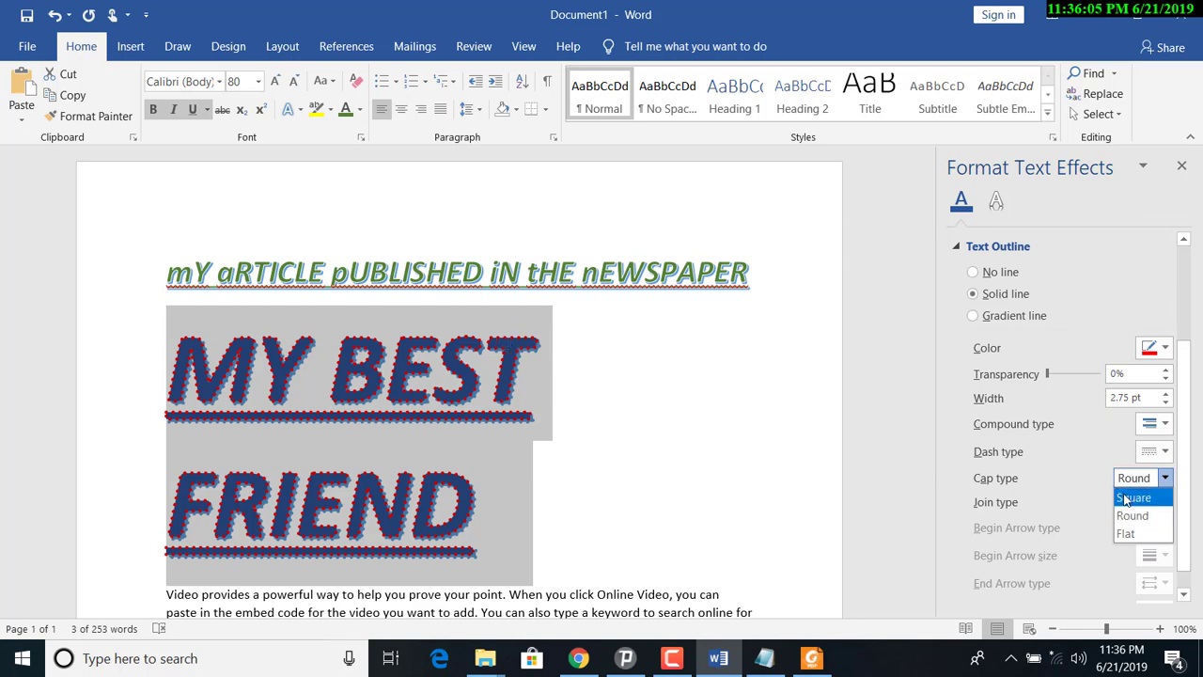
{"action": "left_click", "coordinate": [1127, 499]}
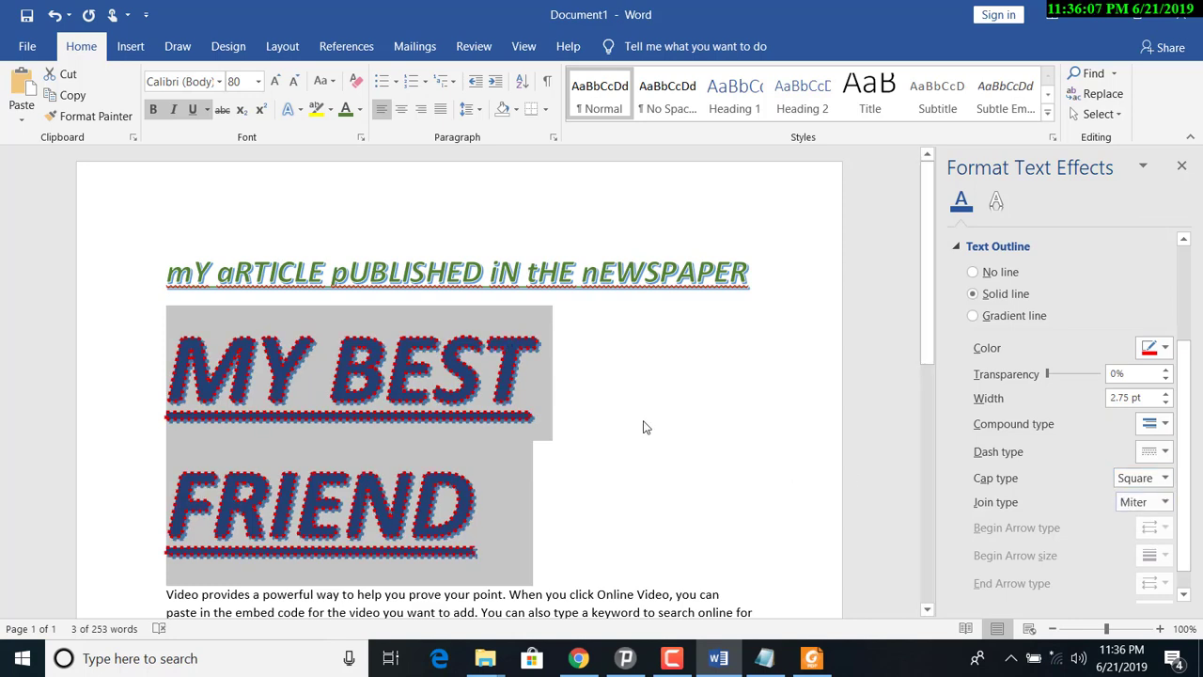
Step: Compare the Round and Flat cap types on the enlarged "MY BEST FRIEND" outline, and settle on Round
{"action": "left_click", "coordinate": [1161, 633]}
{"action": "left_click", "coordinate": [1161, 633]}
{"action": "left_click", "coordinate": [1161, 633]}
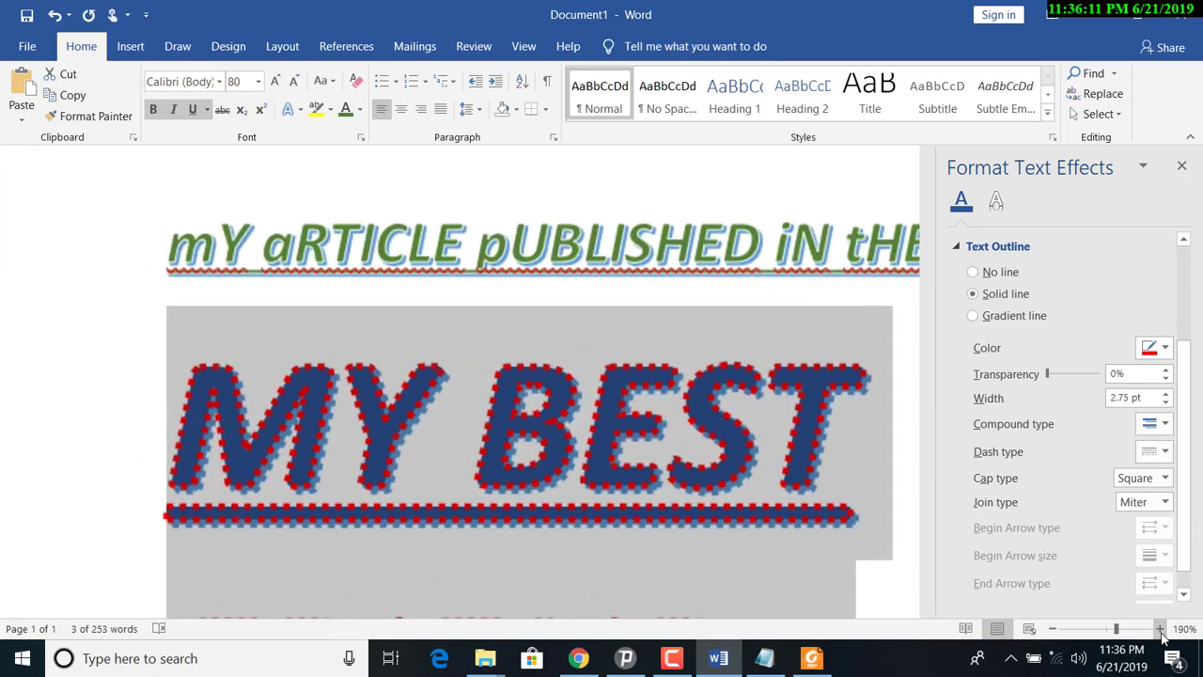
{"action": "left_click", "coordinate": [1161, 633]}
{"action": "left_click", "coordinate": [1161, 633]}
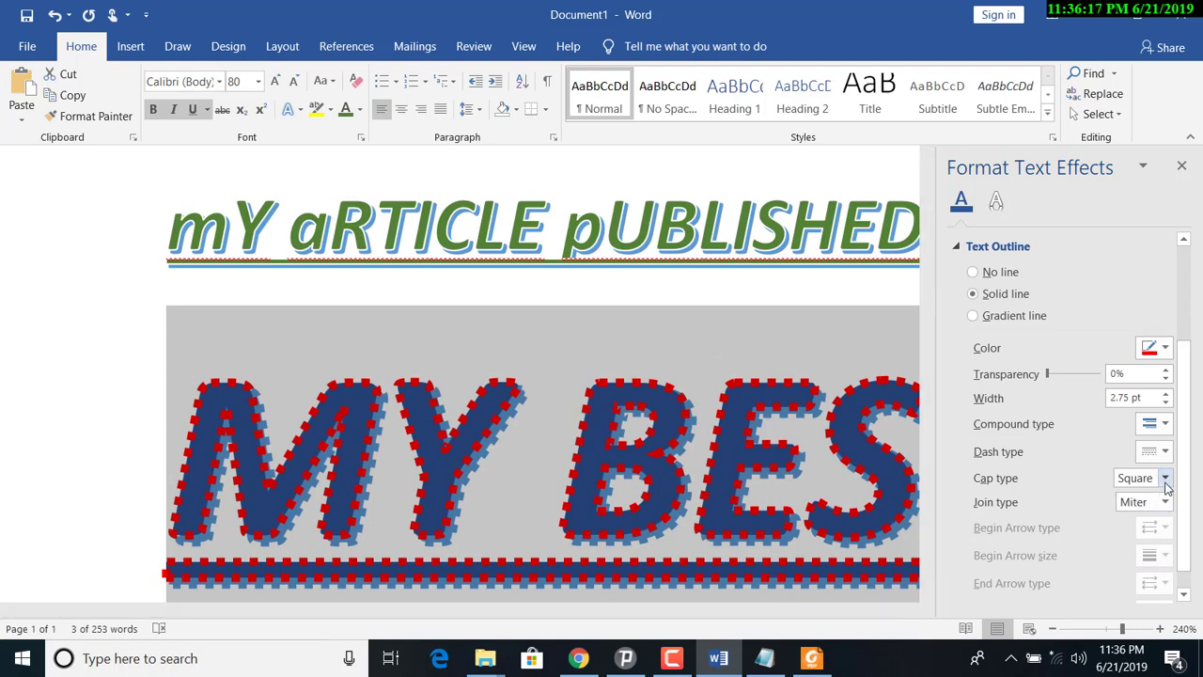
{"action": "left_click", "coordinate": [1165, 479]}
{"action": "left_click", "coordinate": [1162, 516]}
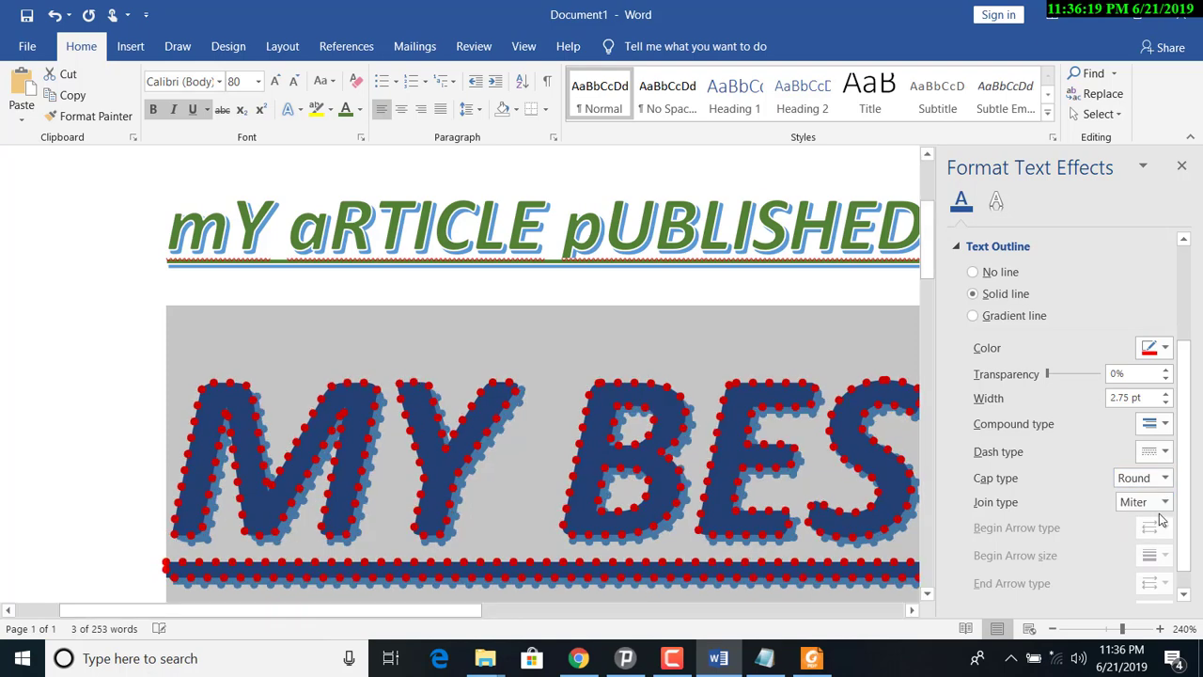
{"action": "left_click", "coordinate": [1165, 478]}
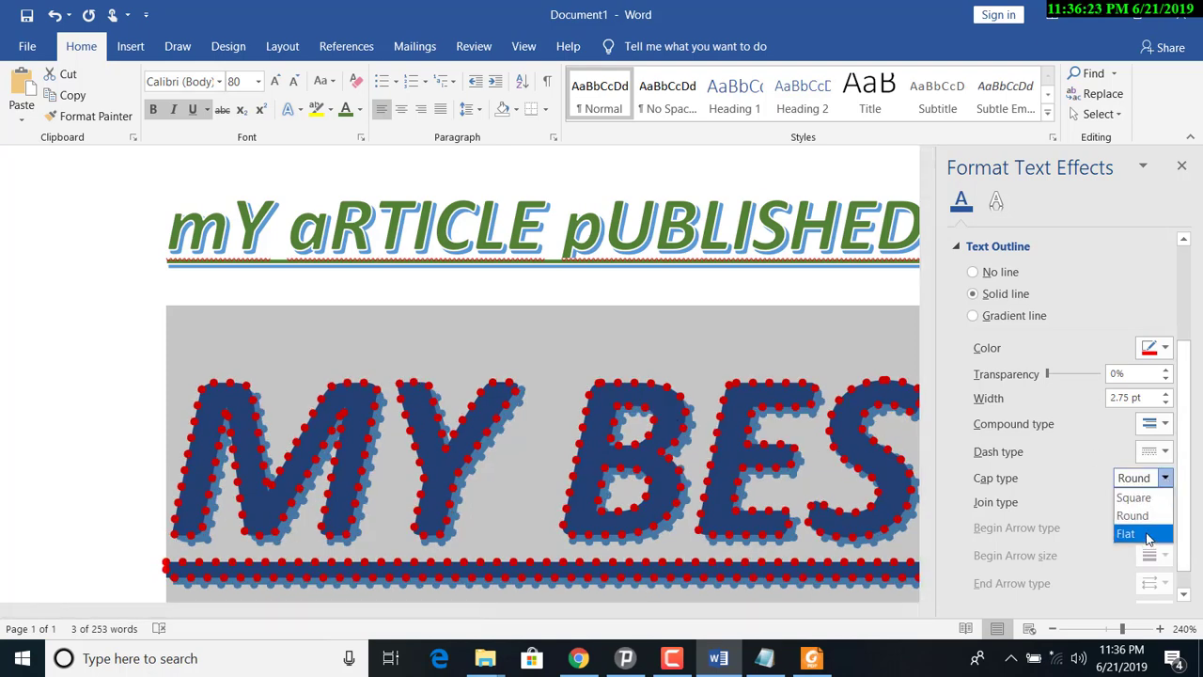
{"action": "left_click", "coordinate": [1147, 534]}
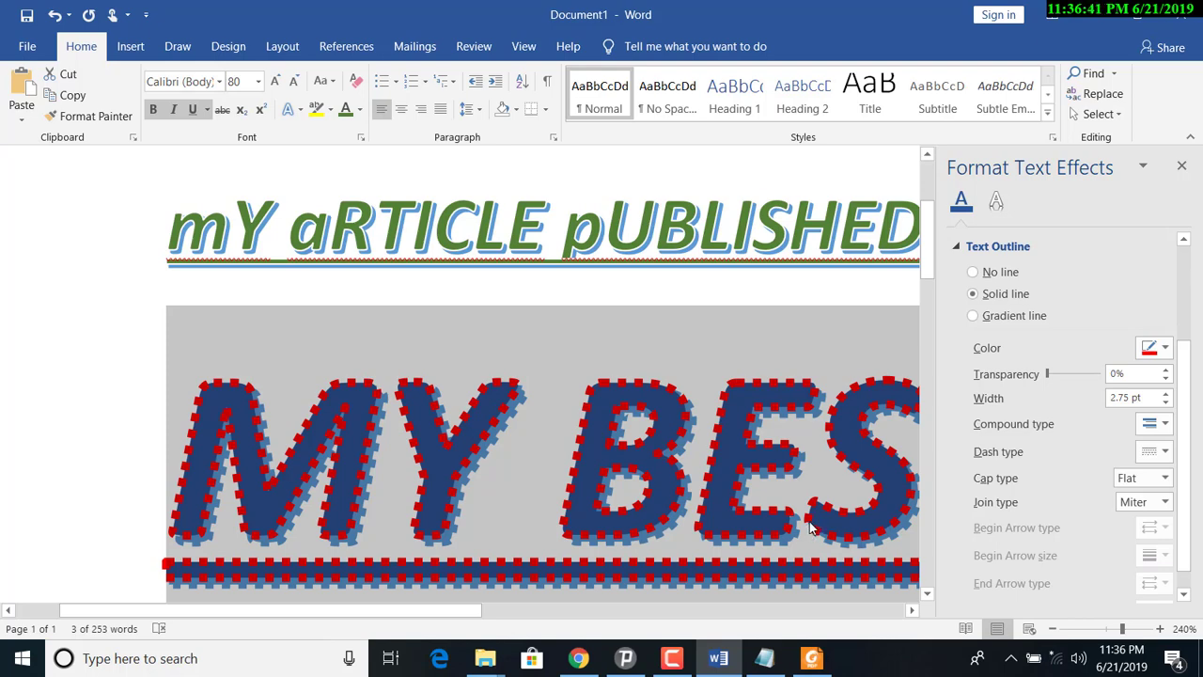
{"action": "left_click", "coordinate": [1165, 479]}
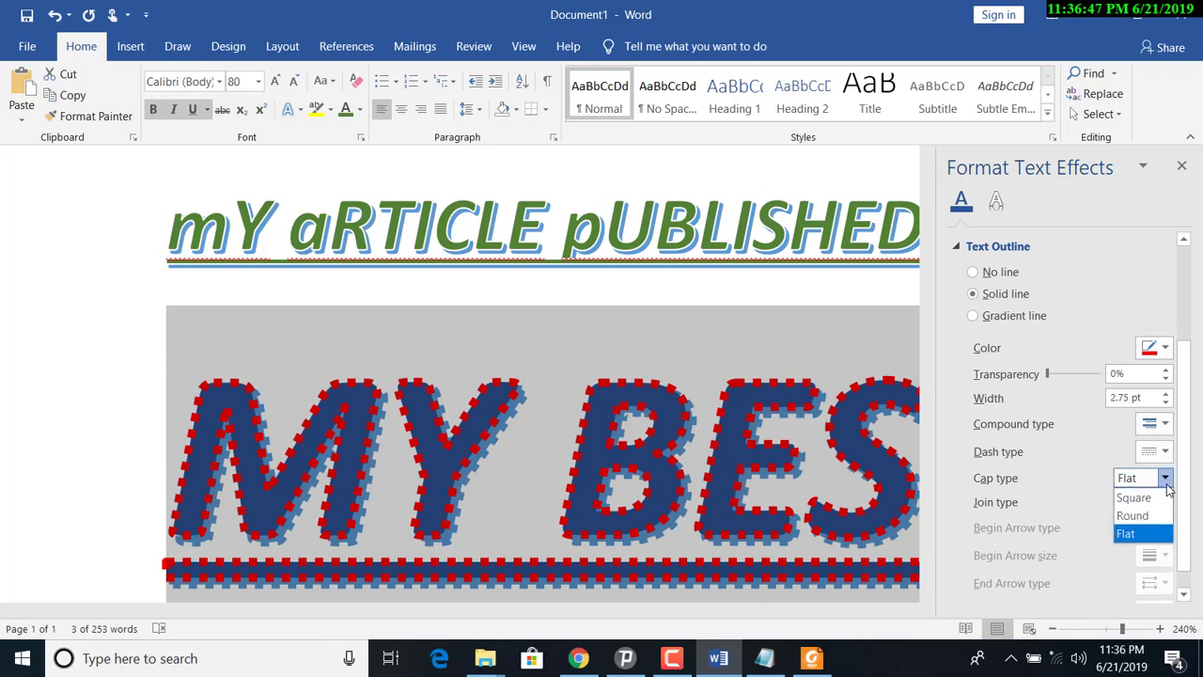
{"action": "left_click", "coordinate": [1150, 514]}
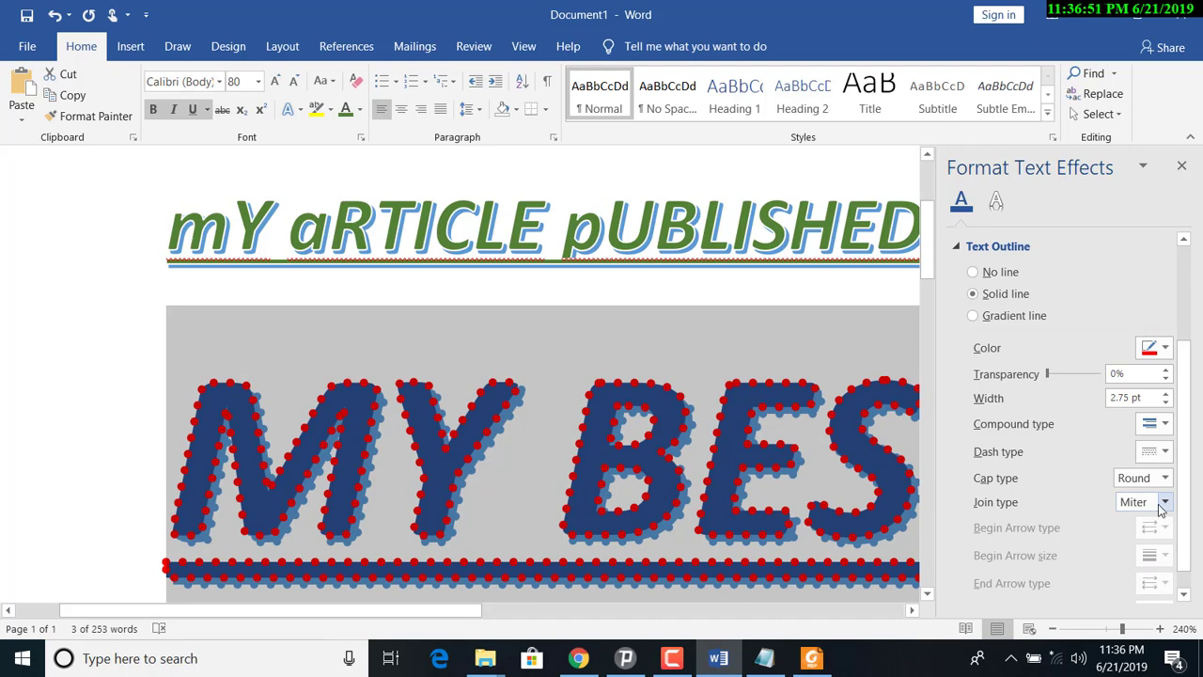
Step: Try Round and Bevel as the join type of the text outline, and return it to Miter
{"action": "left_click", "coordinate": [1162, 506]}
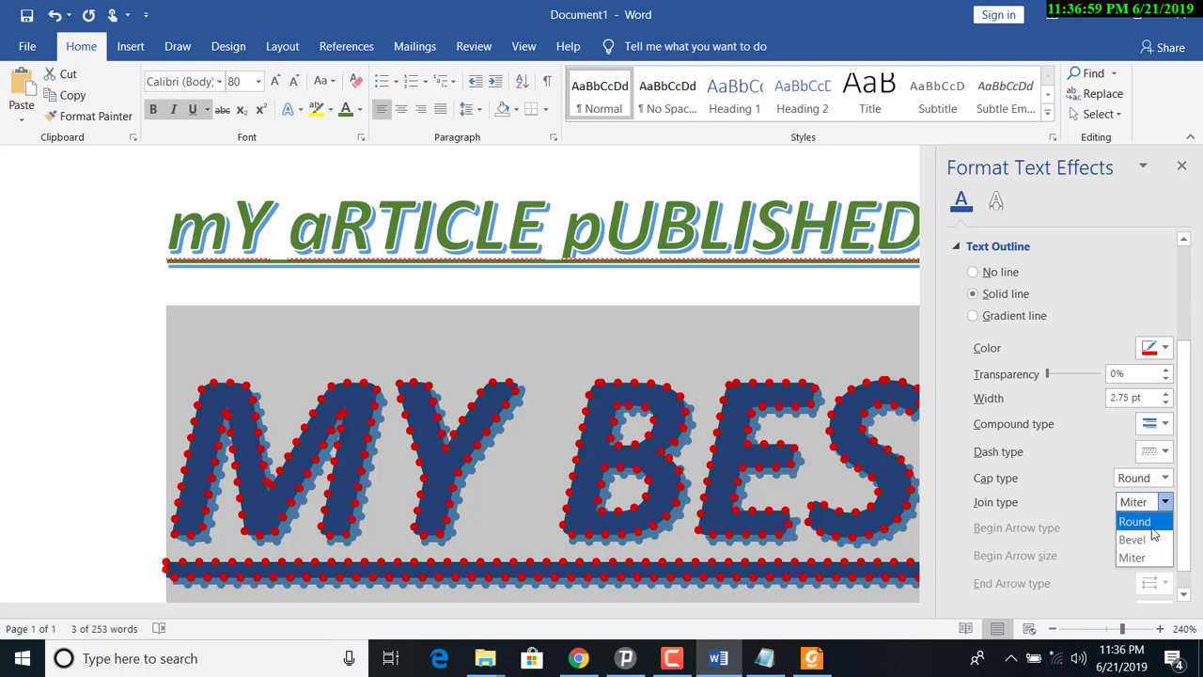
{"action": "left_click", "coordinate": [1152, 524]}
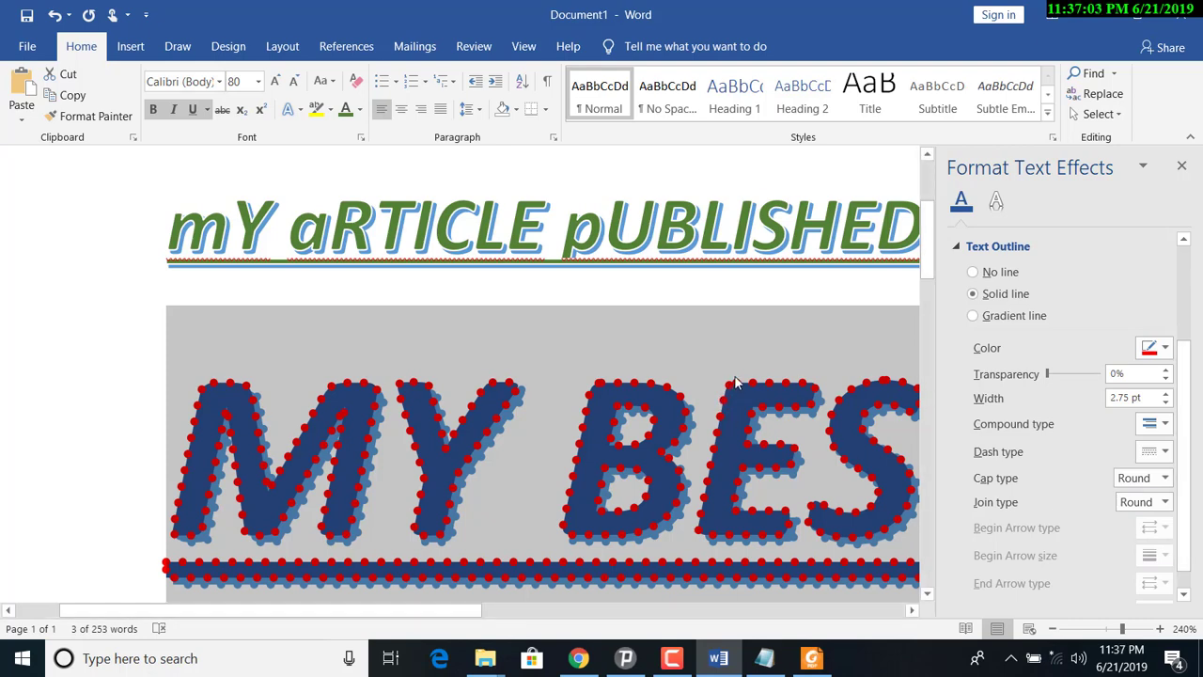
{"action": "left_click", "coordinate": [1164, 502]}
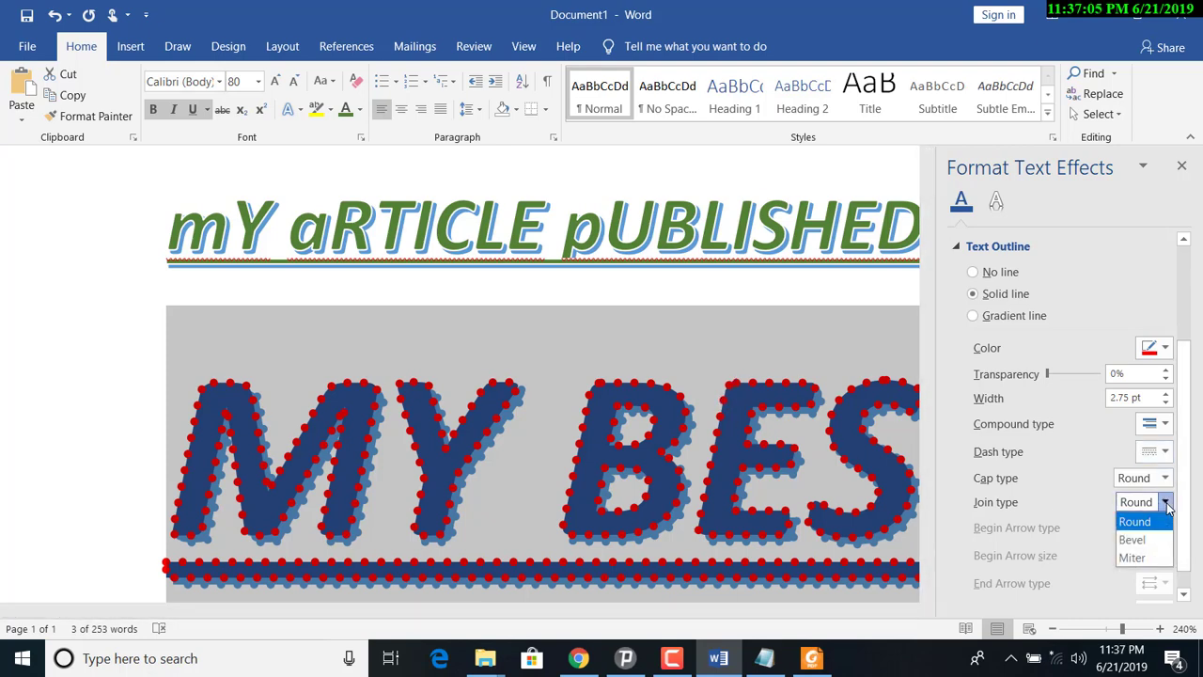
{"action": "left_click", "coordinate": [1156, 540]}
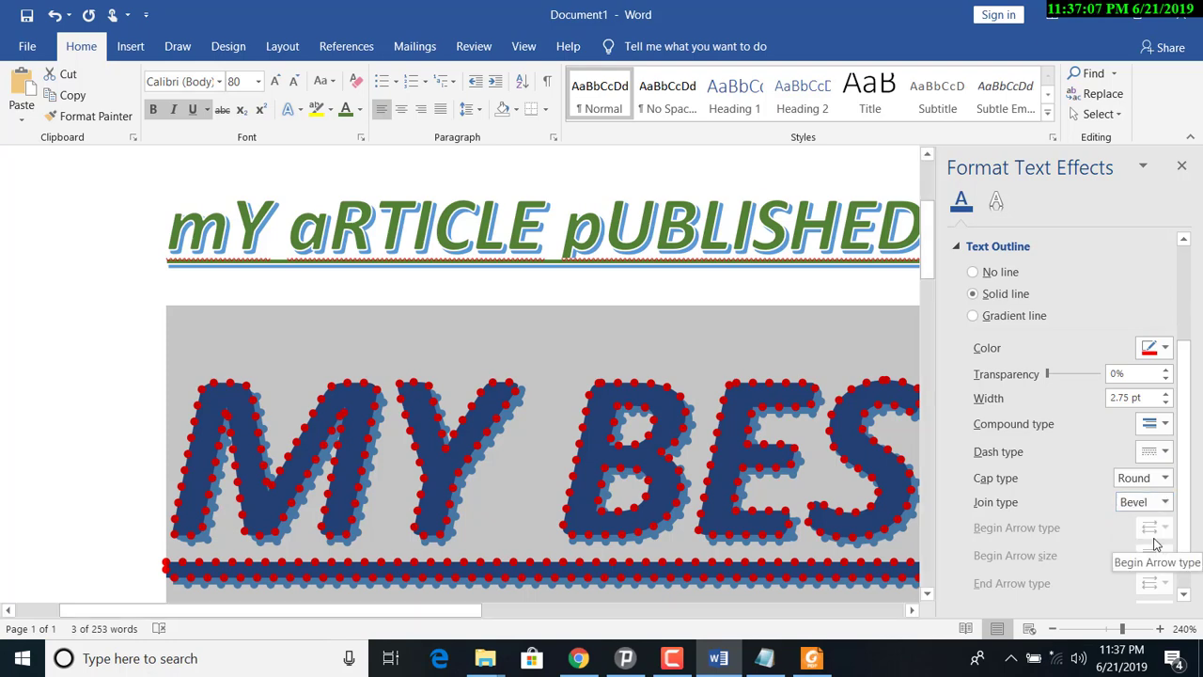
{"action": "left_click", "coordinate": [1164, 502]}
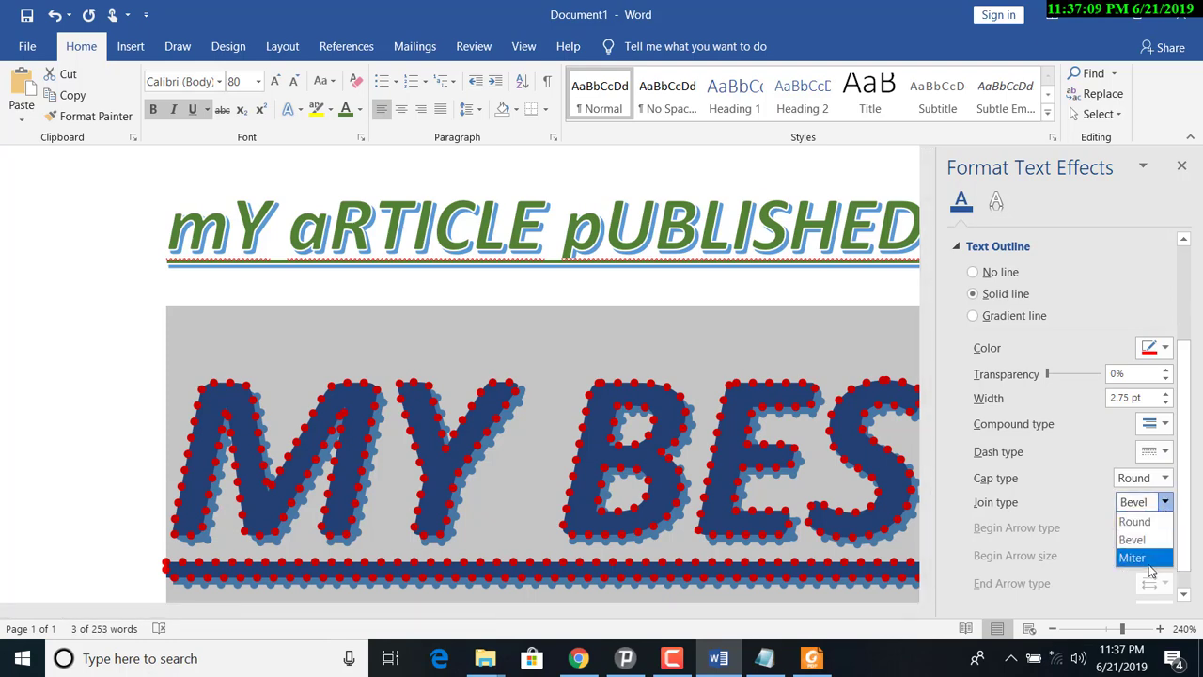
{"action": "left_click", "coordinate": [1152, 558]}
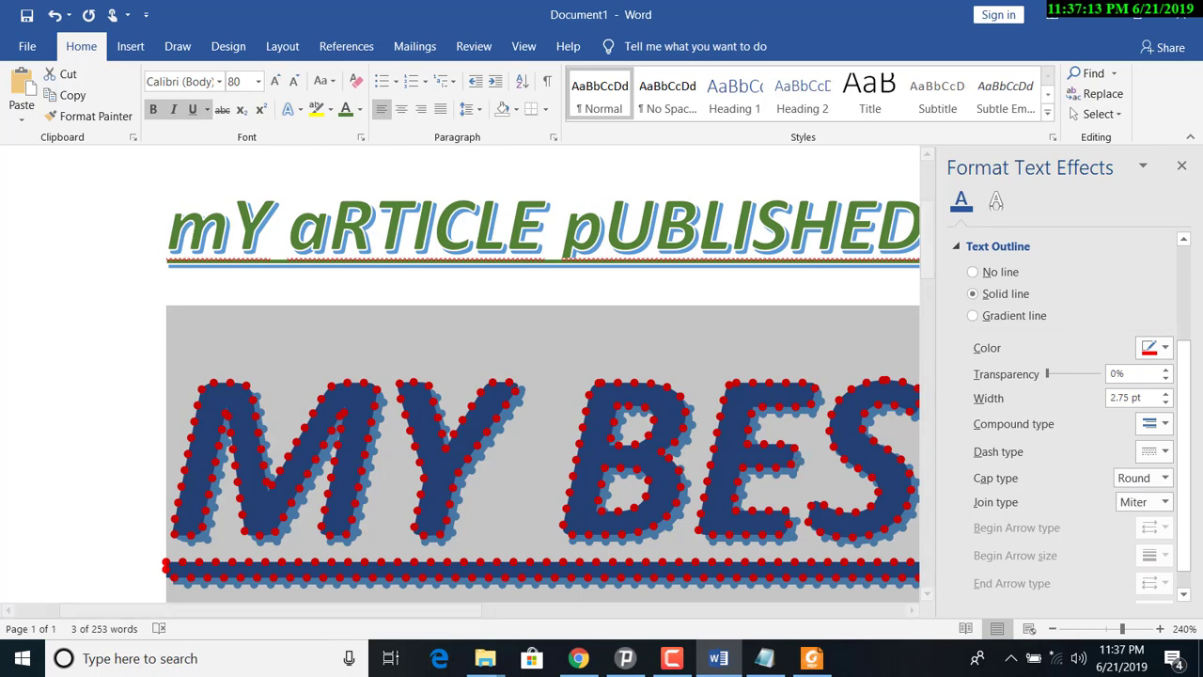
Step: Change the text outline of "MY BEST FRIEND" to a gradient line with the second-row gold preset gradient
{"action": "left_click_drag", "start_coordinate": [1181, 411], "coordinate": [1186, 446]}
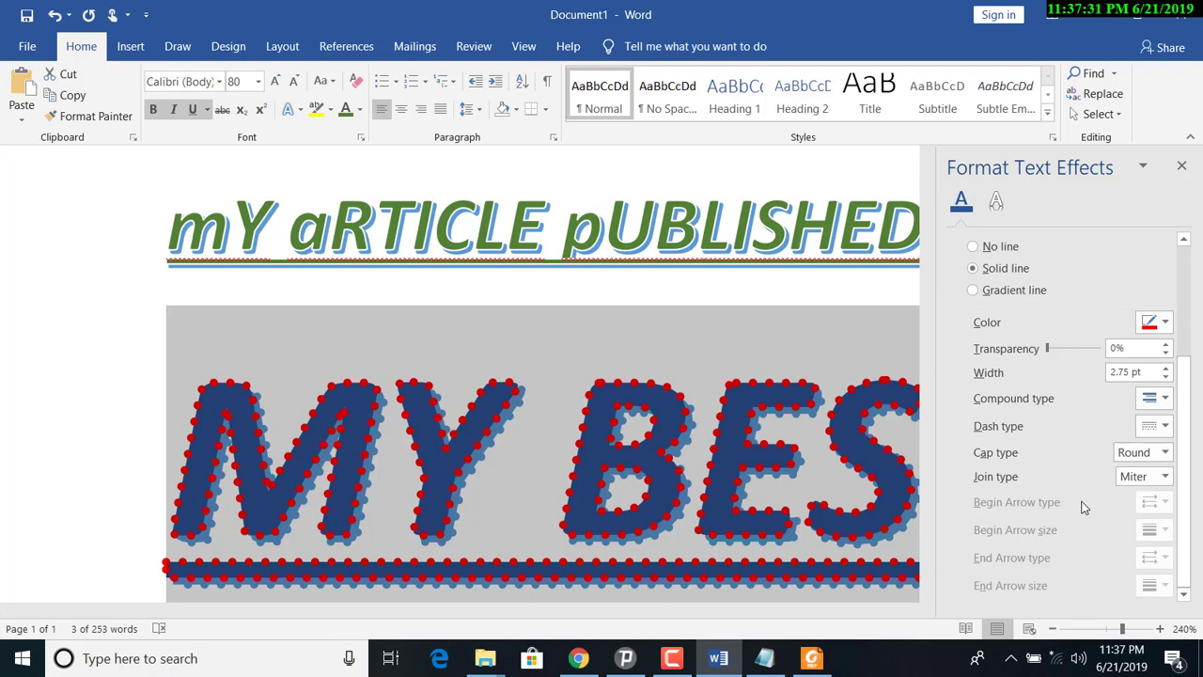
{"action": "left_click", "coordinate": [1023, 299]}
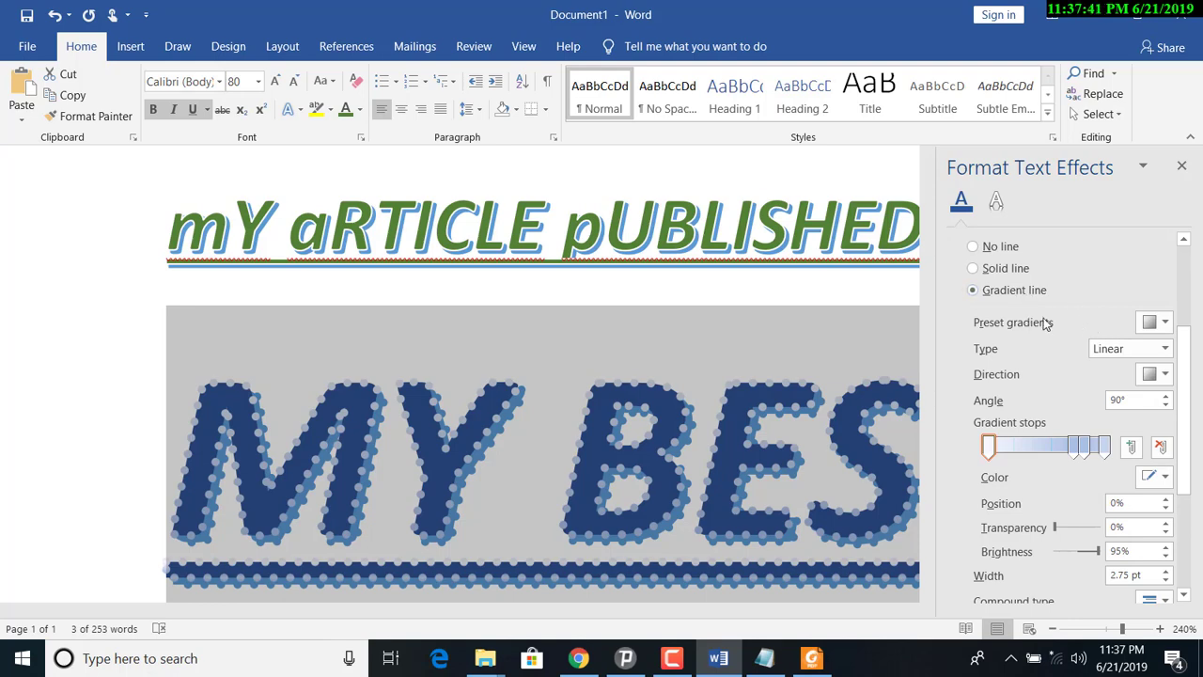
{"action": "left_click", "coordinate": [1164, 322]}
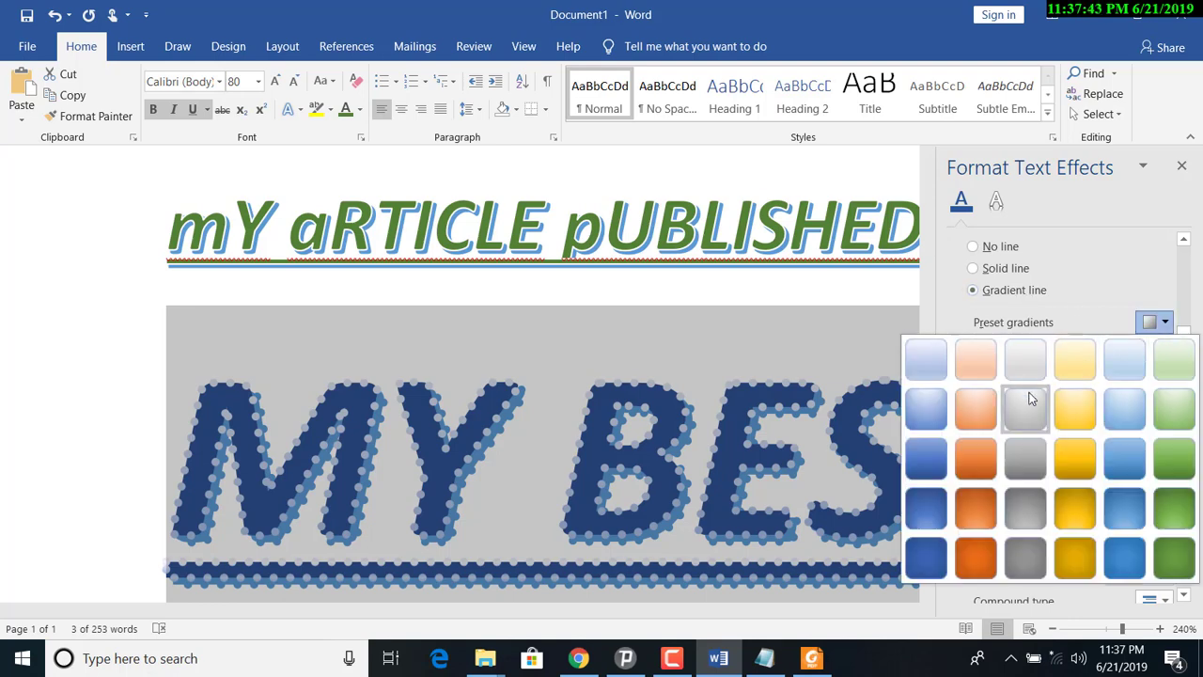
{"action": "left_click", "coordinate": [1062, 414]}
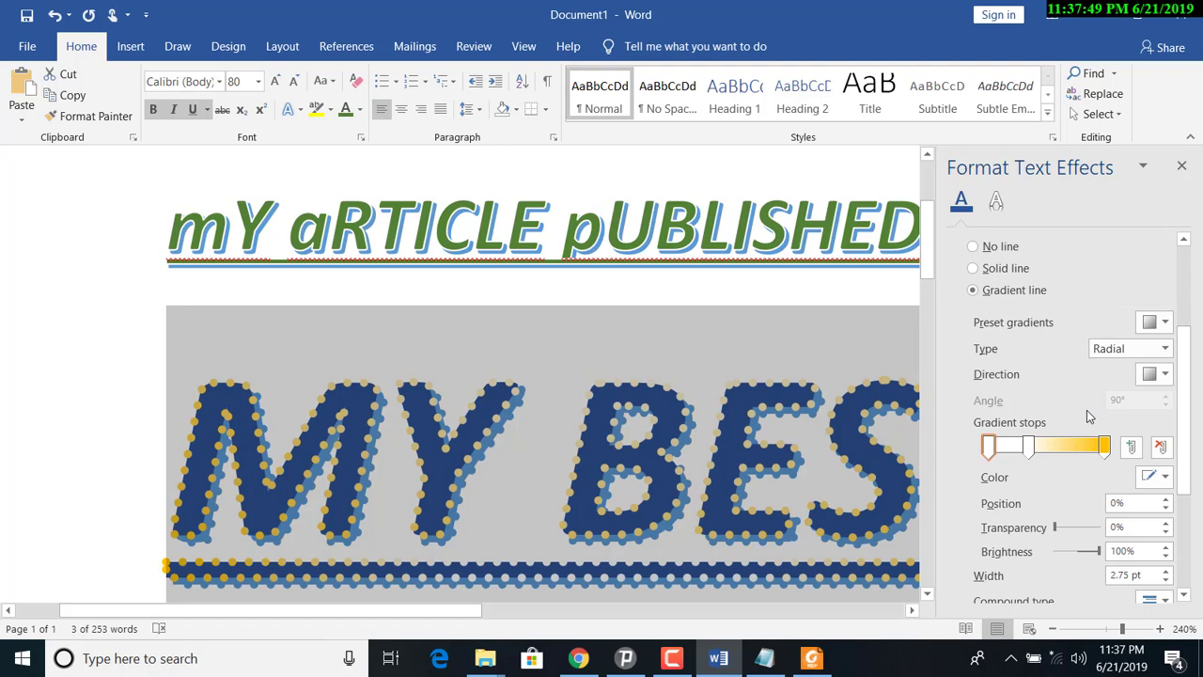
Step: Switch the outline's gradient line to the green preset gradient in the third row
{"action": "left_click", "coordinate": [1165, 322]}
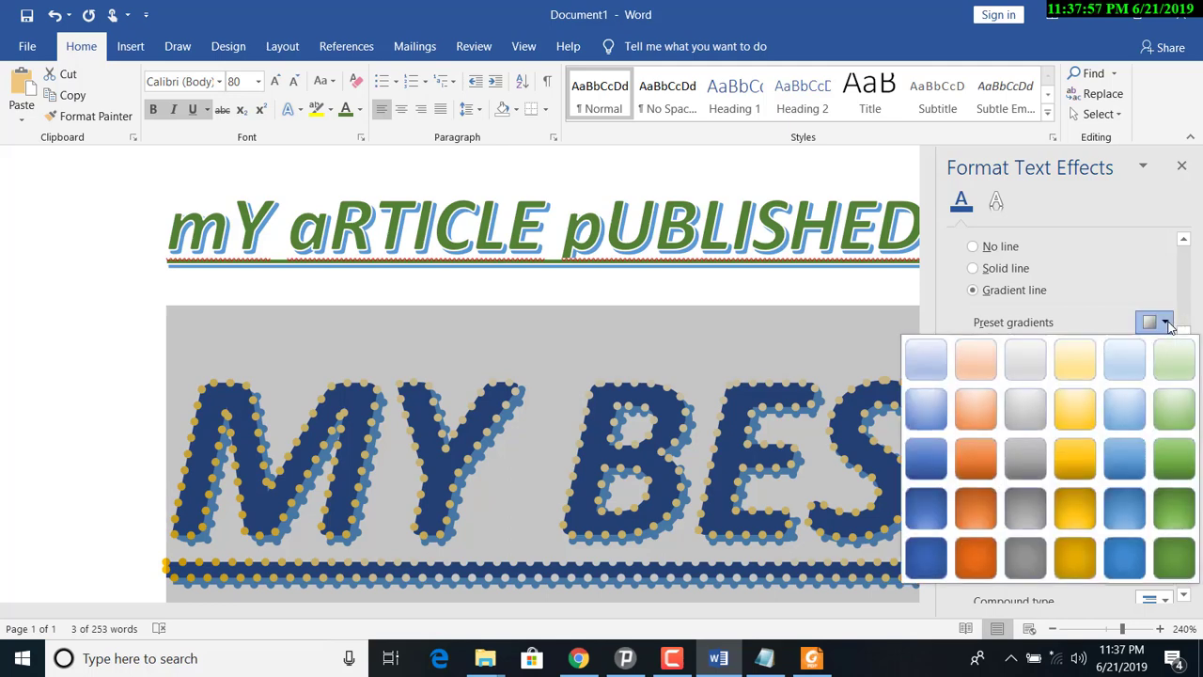
{"action": "left_click", "coordinate": [1145, 291]}
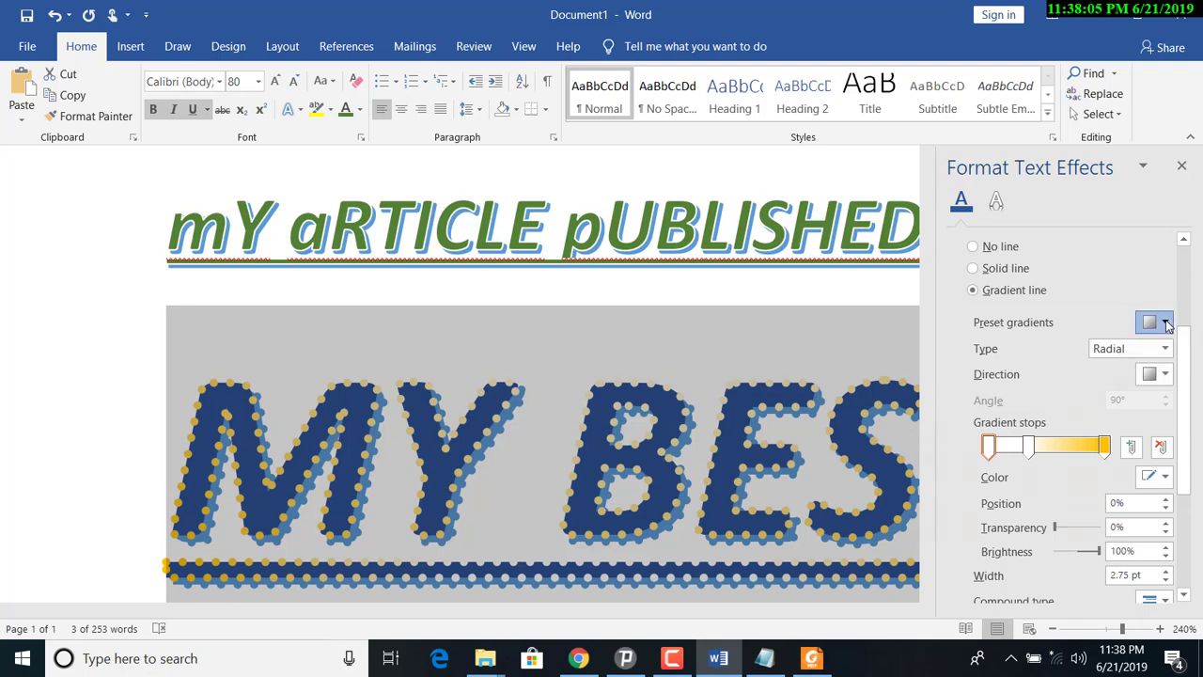
{"action": "left_click", "coordinate": [1156, 322]}
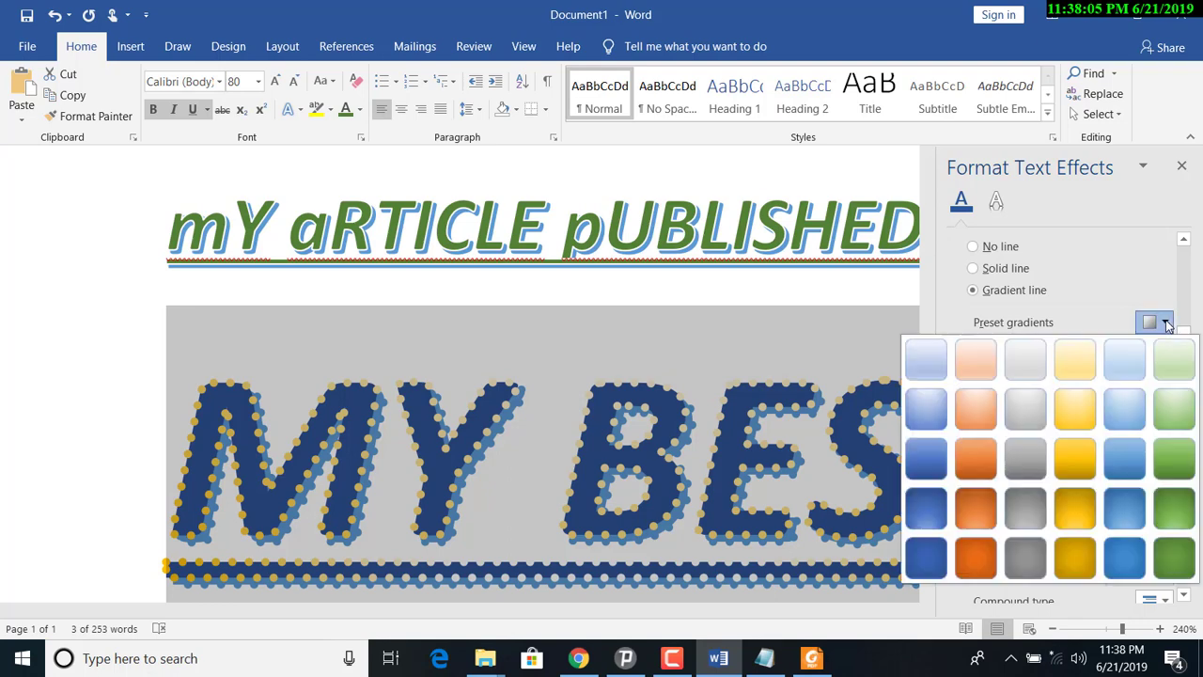
{"action": "left_click", "coordinate": [1173, 460]}
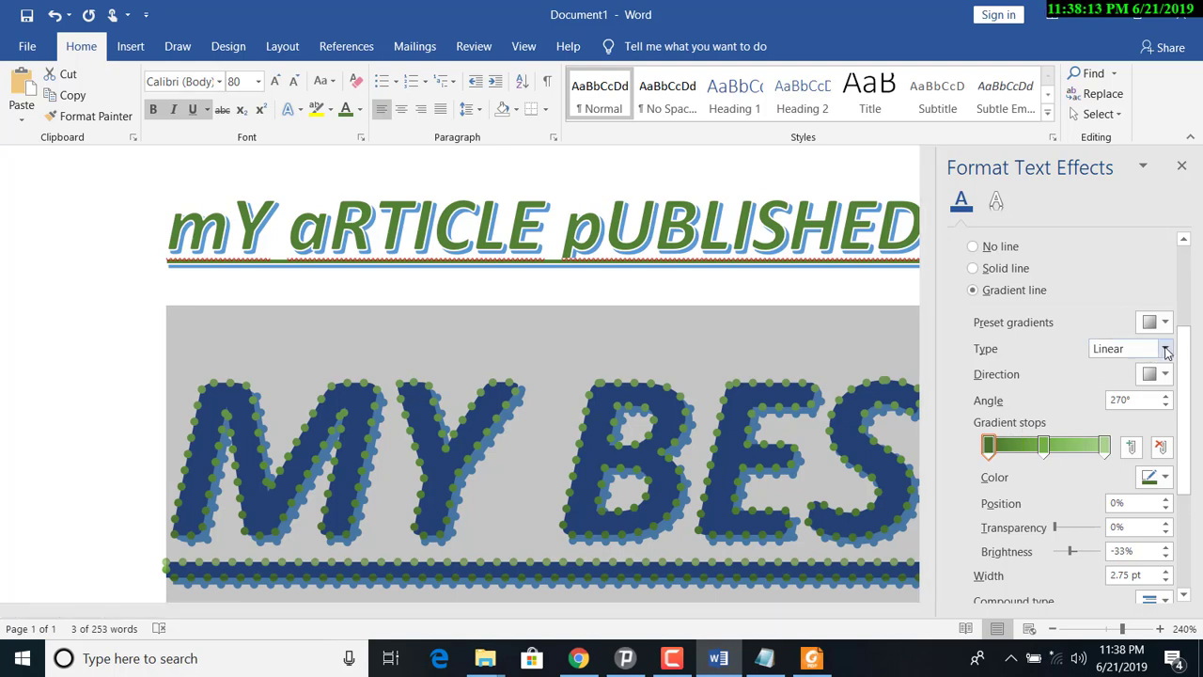
Step: Set the gradient type of the "MY BEST FRIEND" text outline to Radial
{"action": "left_click", "coordinate": [1165, 350]}
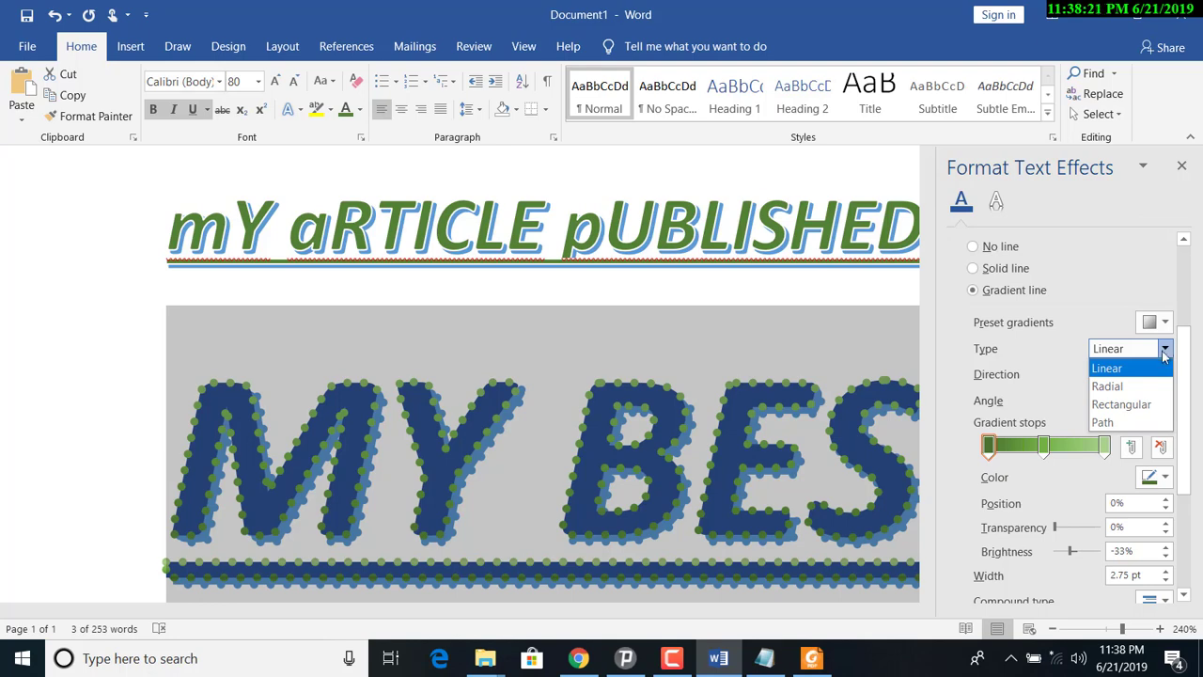
{"action": "left_click", "coordinate": [1145, 391]}
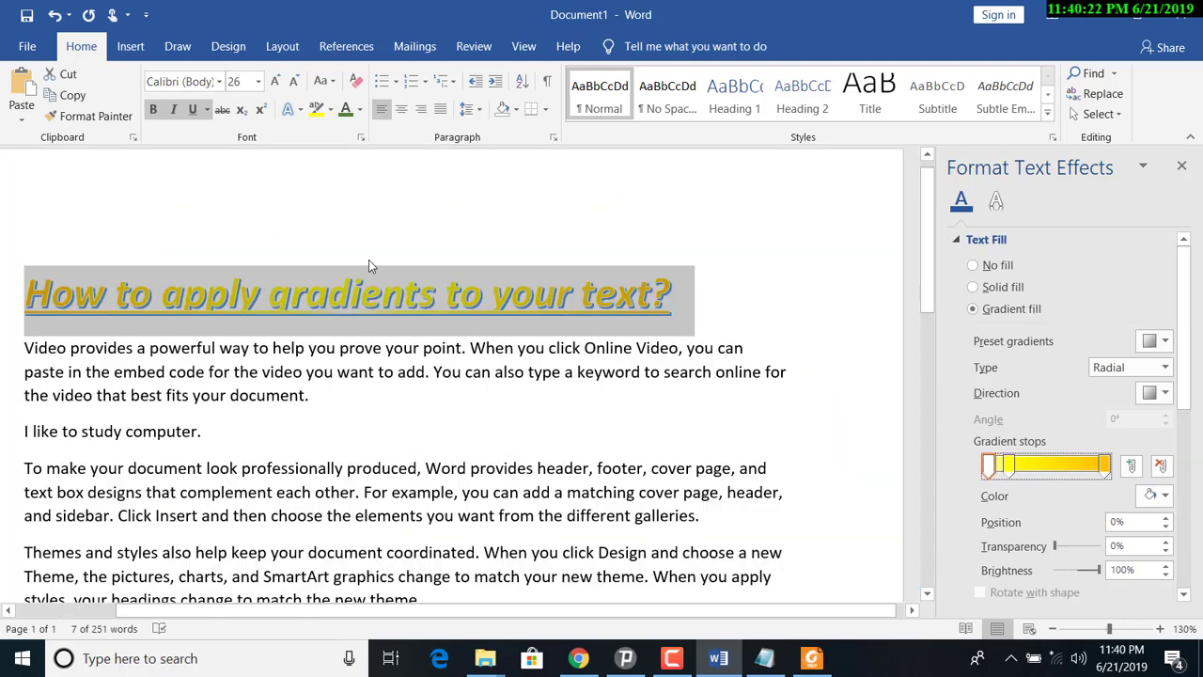
Step: Select the heading "How to apply gradients to your text?", try the third-row blue preset fill, and settle on the second-row gold preset gradient
{"action": "left_click", "coordinate": [647, 426]}
{"action": "left_click_drag", "start_coordinate": [671, 296], "coordinate": [85, 288]}
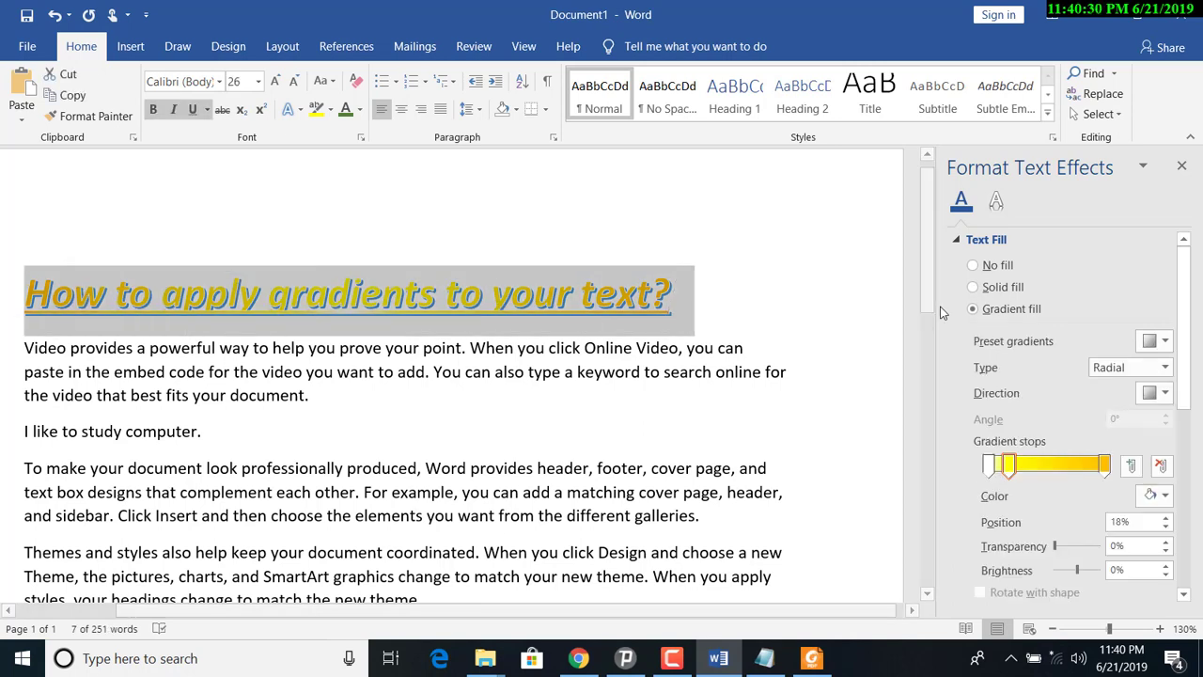
{"action": "left_click", "coordinate": [1156, 340]}
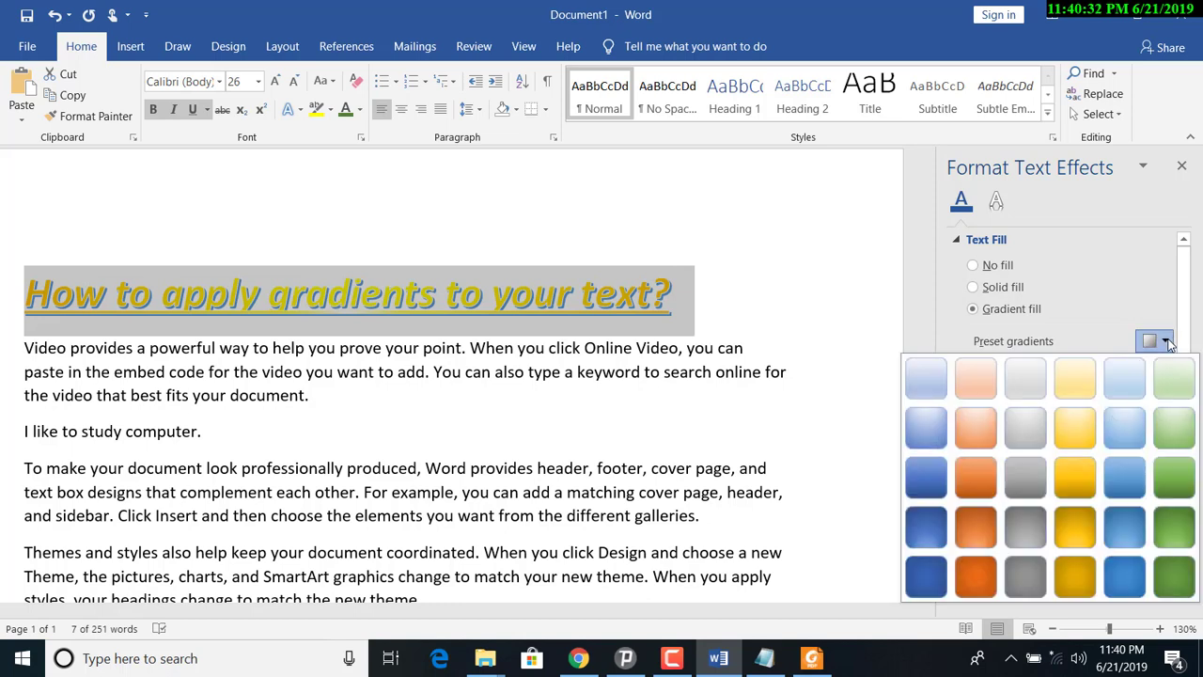
{"action": "left_click", "coordinate": [941, 477]}
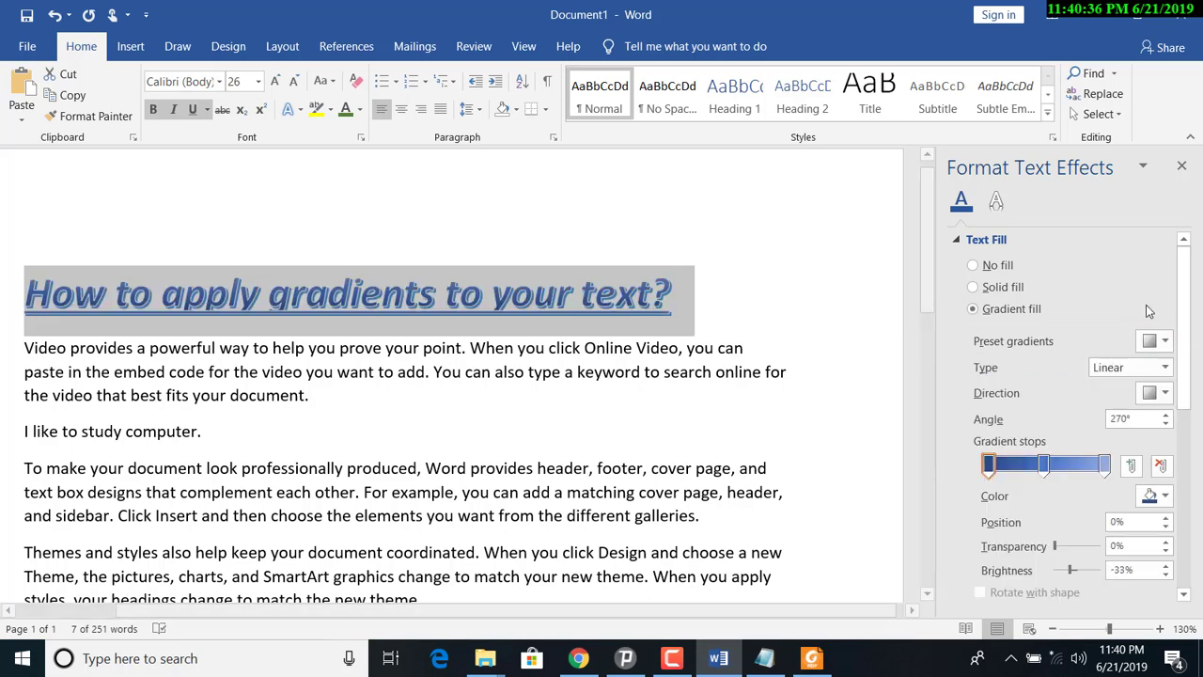
{"action": "left_click", "coordinate": [1164, 342]}
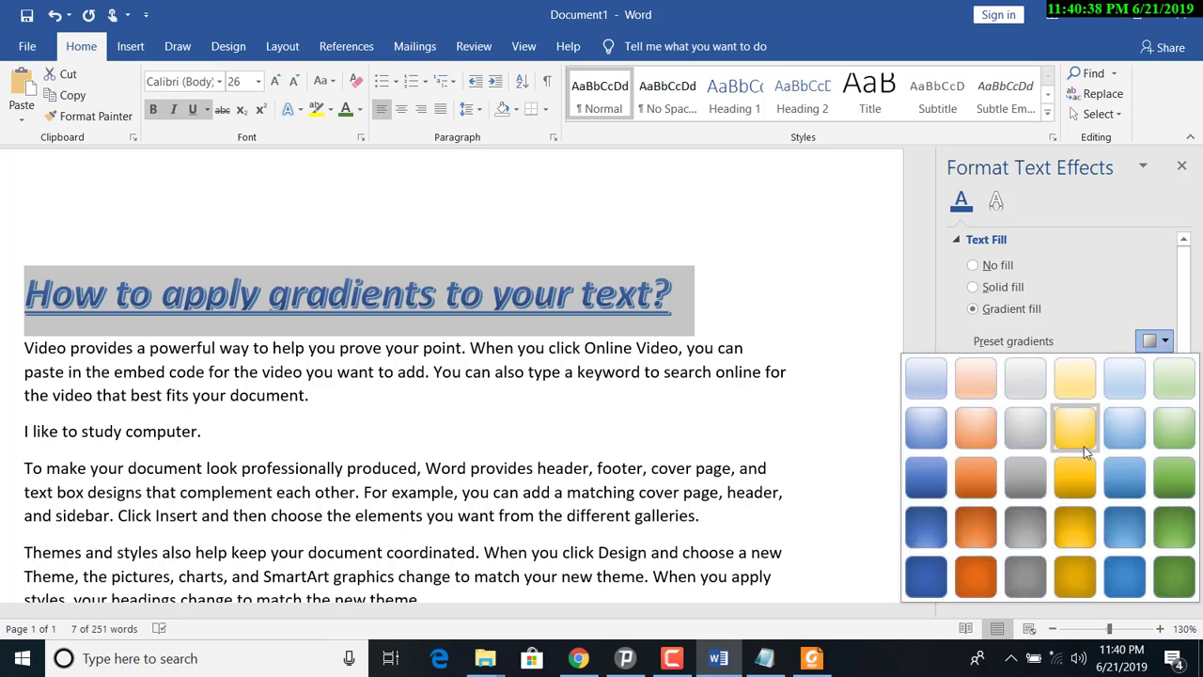
{"action": "left_click", "coordinate": [1083, 447]}
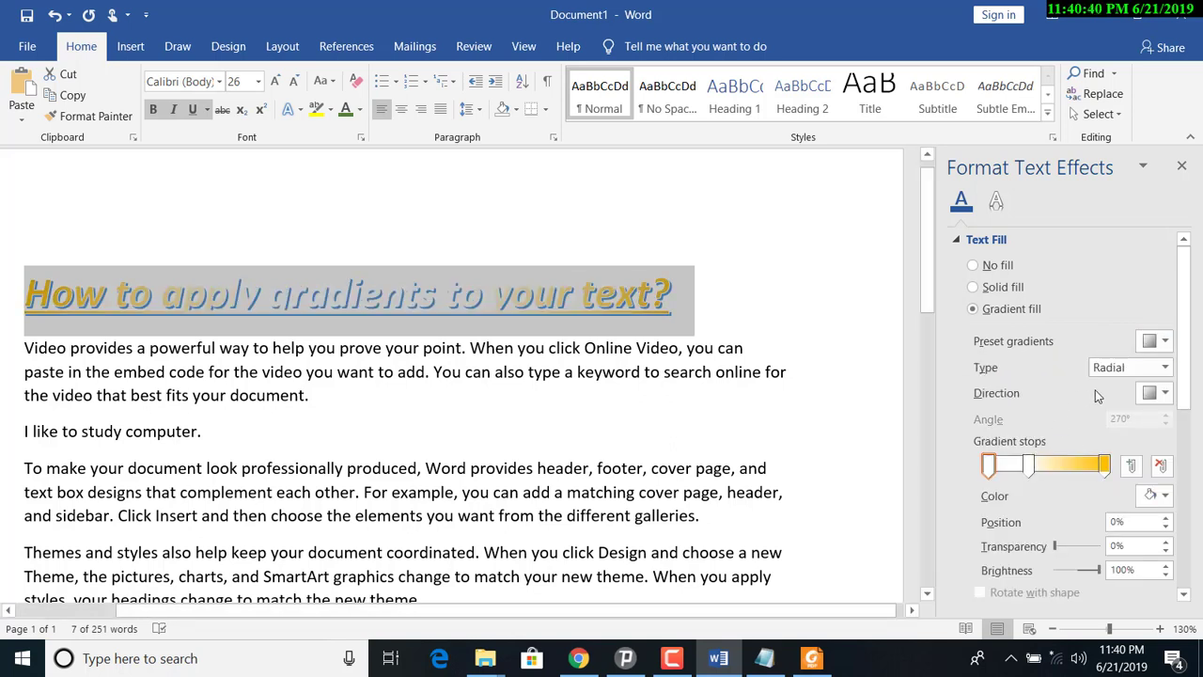
Step: Change the heading's gradient fill type to Linear
{"action": "left_click", "coordinate": [1162, 369]}
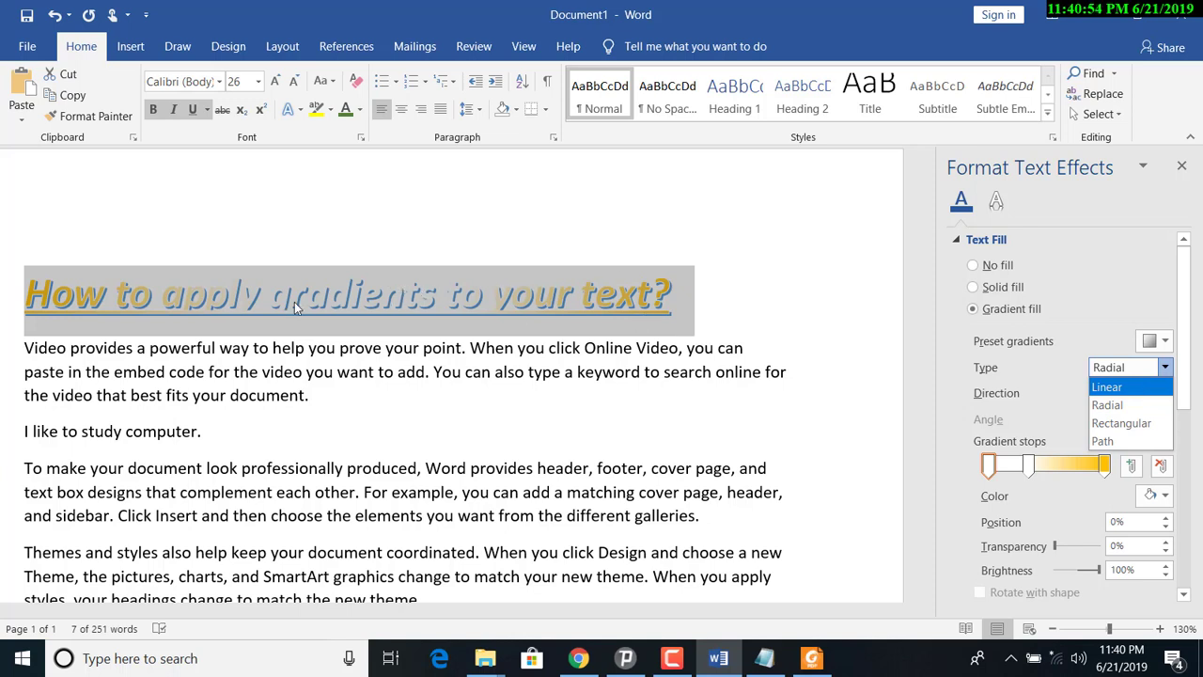
{"action": "left_click", "coordinate": [848, 305]}
{"action": "left_click", "coordinate": [1163, 367]}
{"action": "left_click", "coordinate": [1132, 389]}
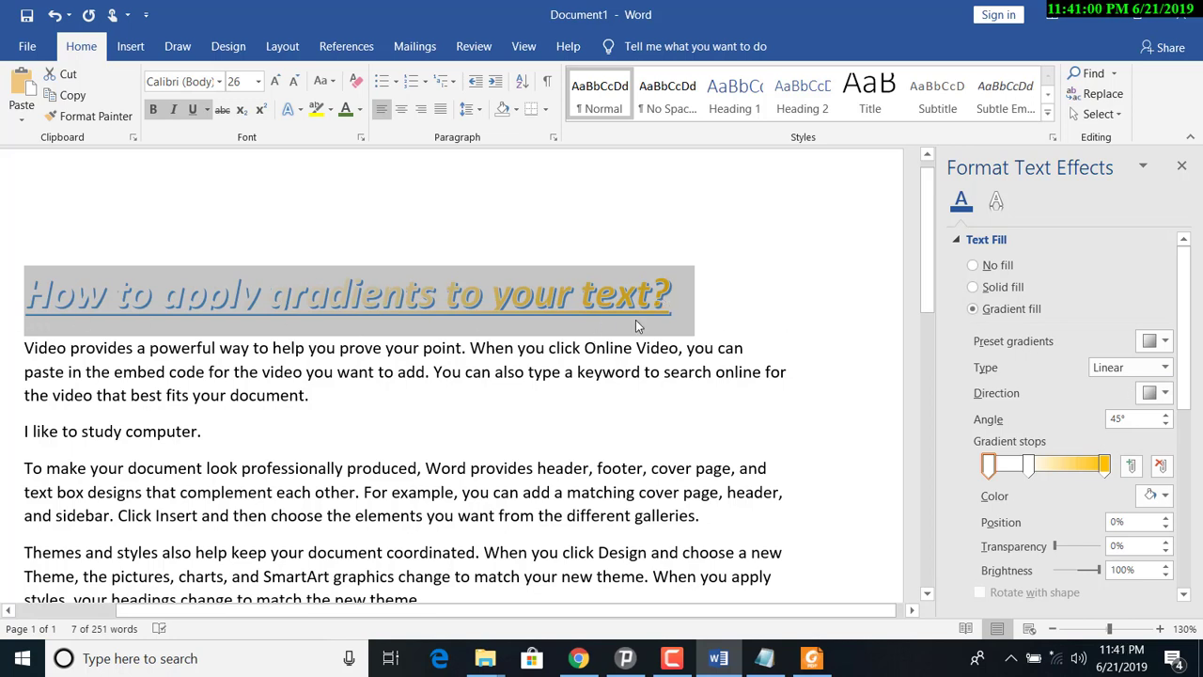
Step: Try the Rectangular and Path types on the heading's gradient fill, and return it to Linear
{"action": "left_click", "coordinate": [1165, 367]}
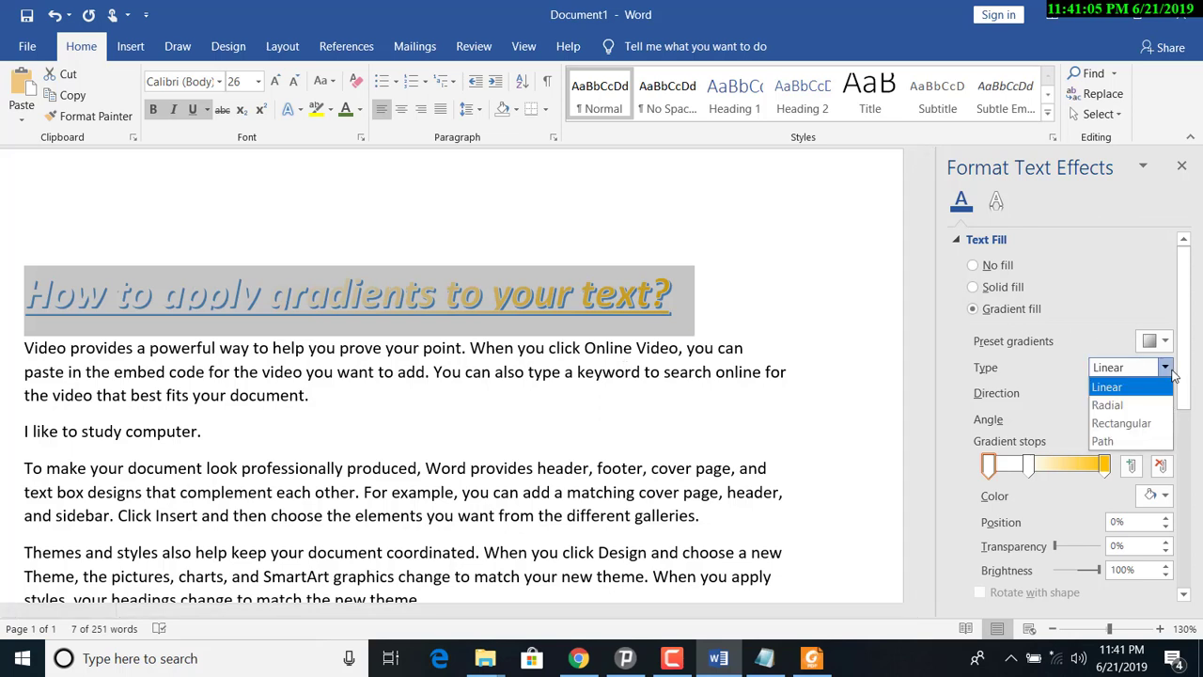
{"action": "left_click", "coordinate": [1152, 426]}
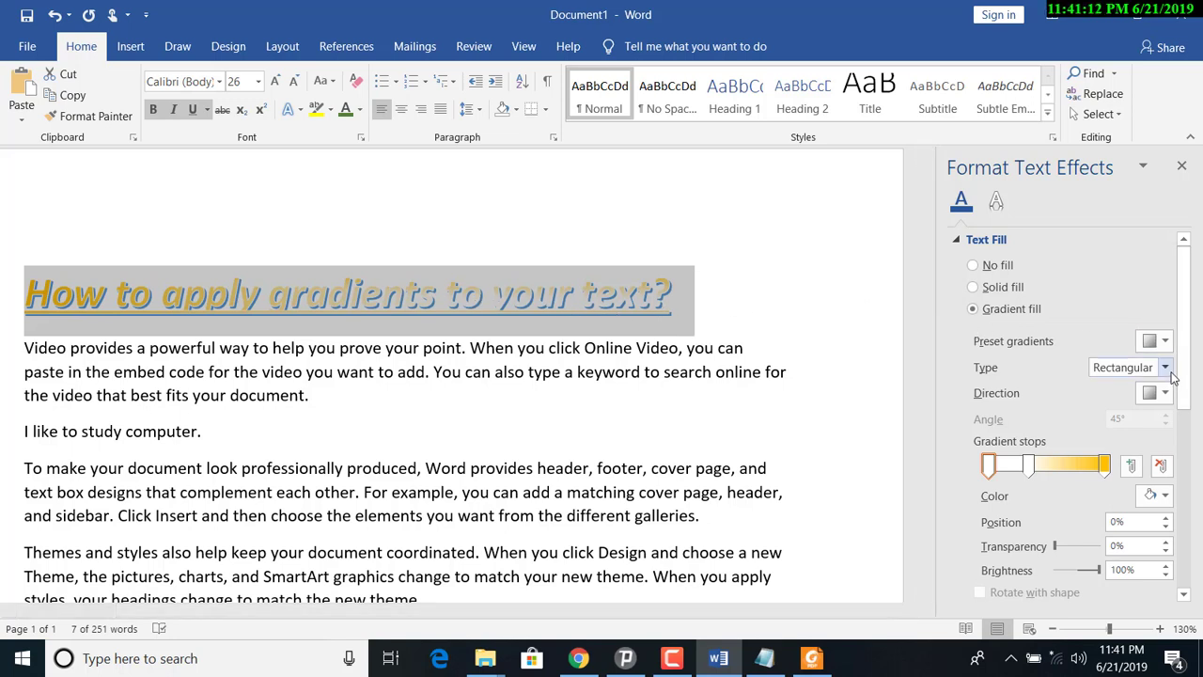
{"action": "left_click", "coordinate": [1165, 367]}
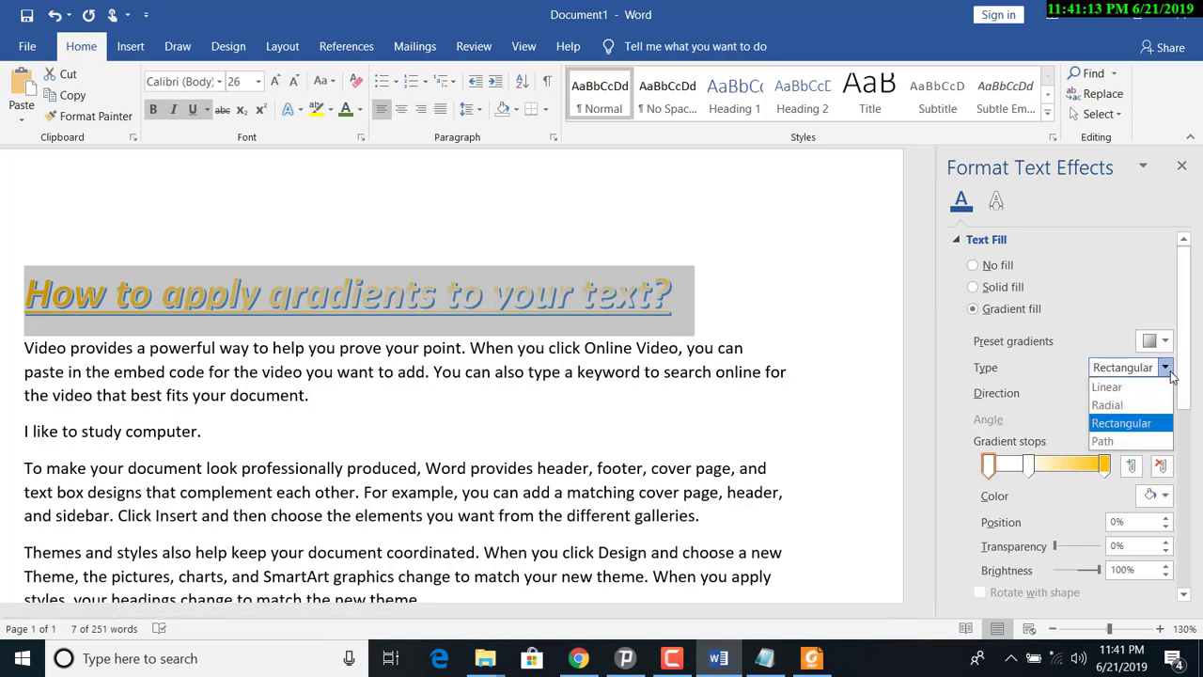
{"action": "left_click", "coordinate": [1126, 441]}
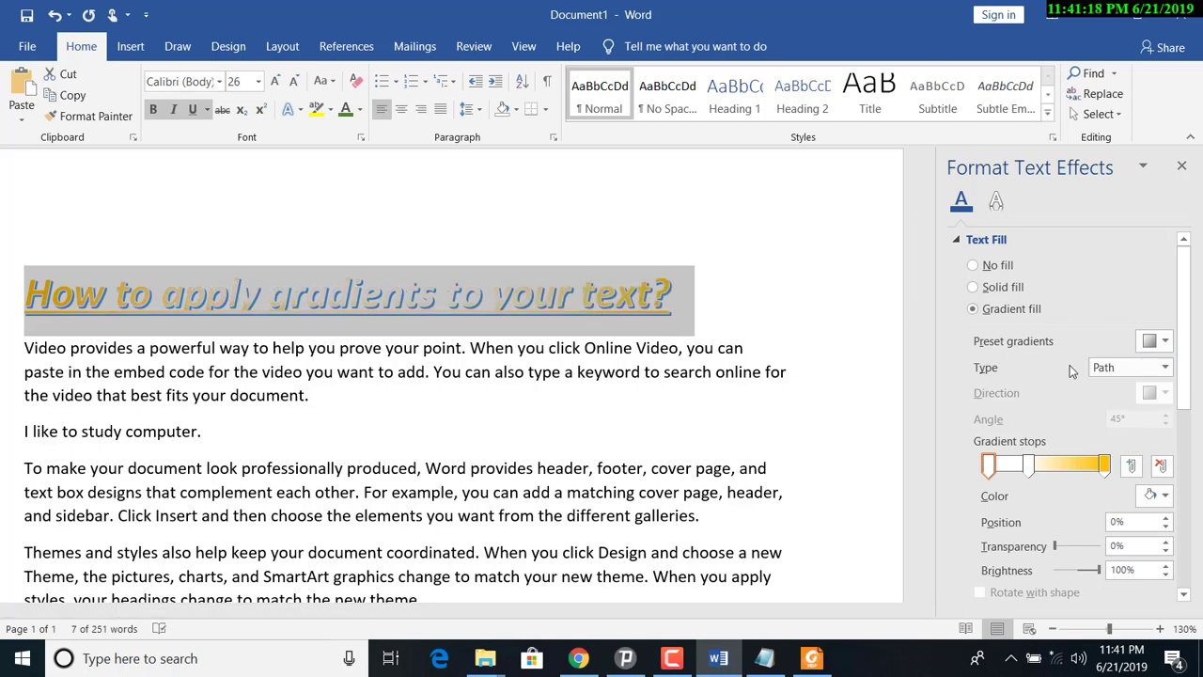
{"action": "left_click", "coordinate": [1148, 342]}
{"action": "left_click", "coordinate": [1148, 342]}
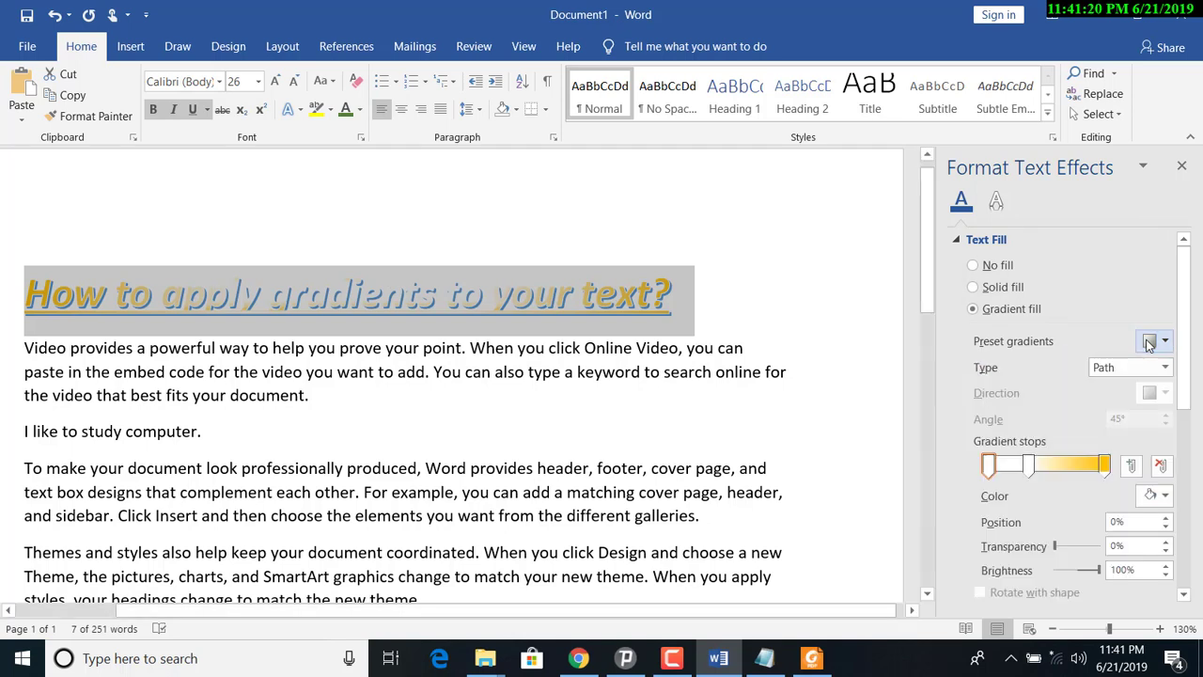
{"action": "left_click", "coordinate": [1147, 369]}
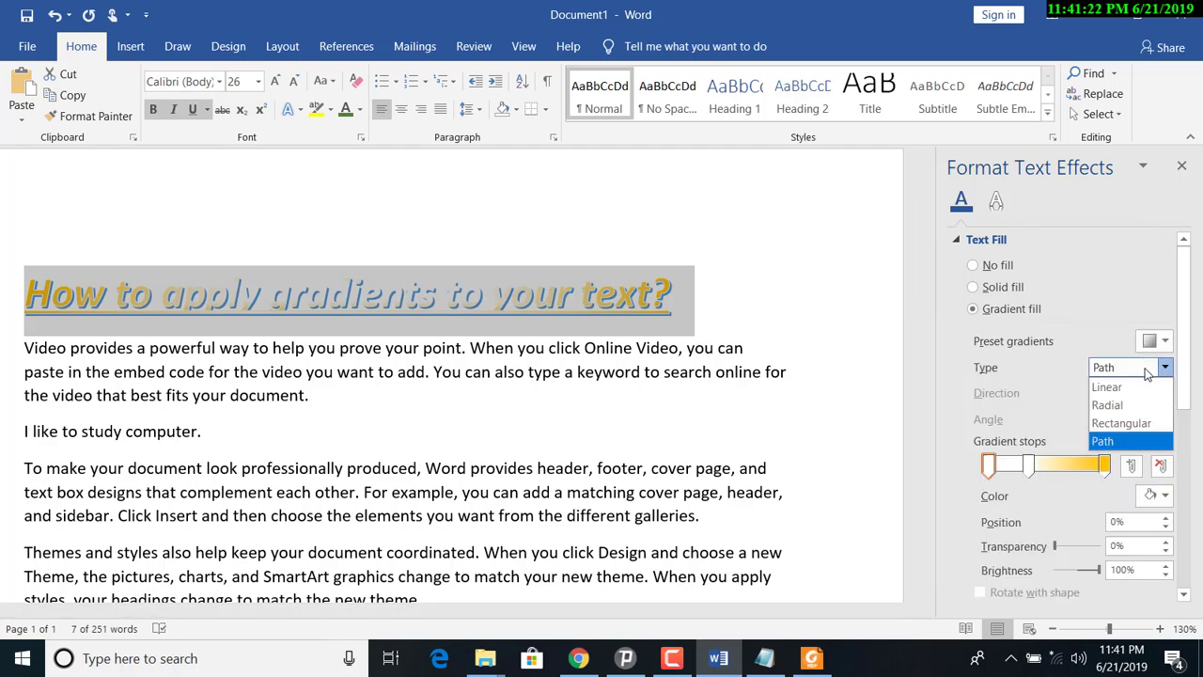
{"action": "left_click", "coordinate": [1147, 371]}
{"action": "left_click", "coordinate": [1147, 371]}
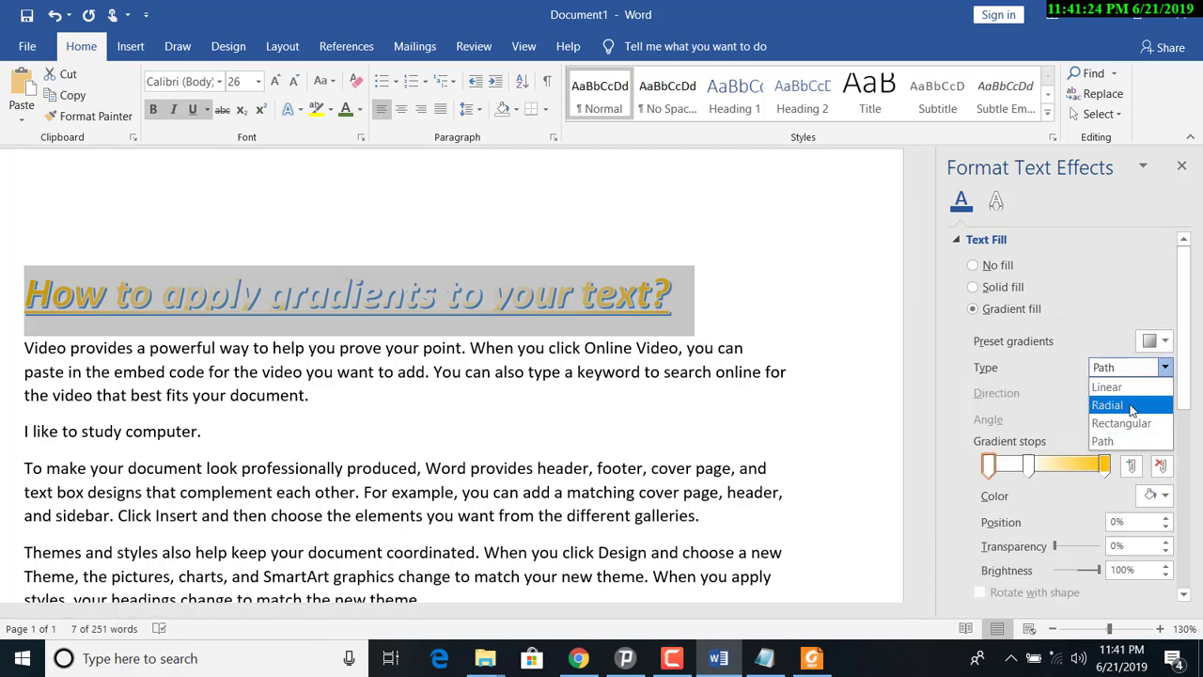
{"action": "left_click", "coordinate": [1136, 388]}
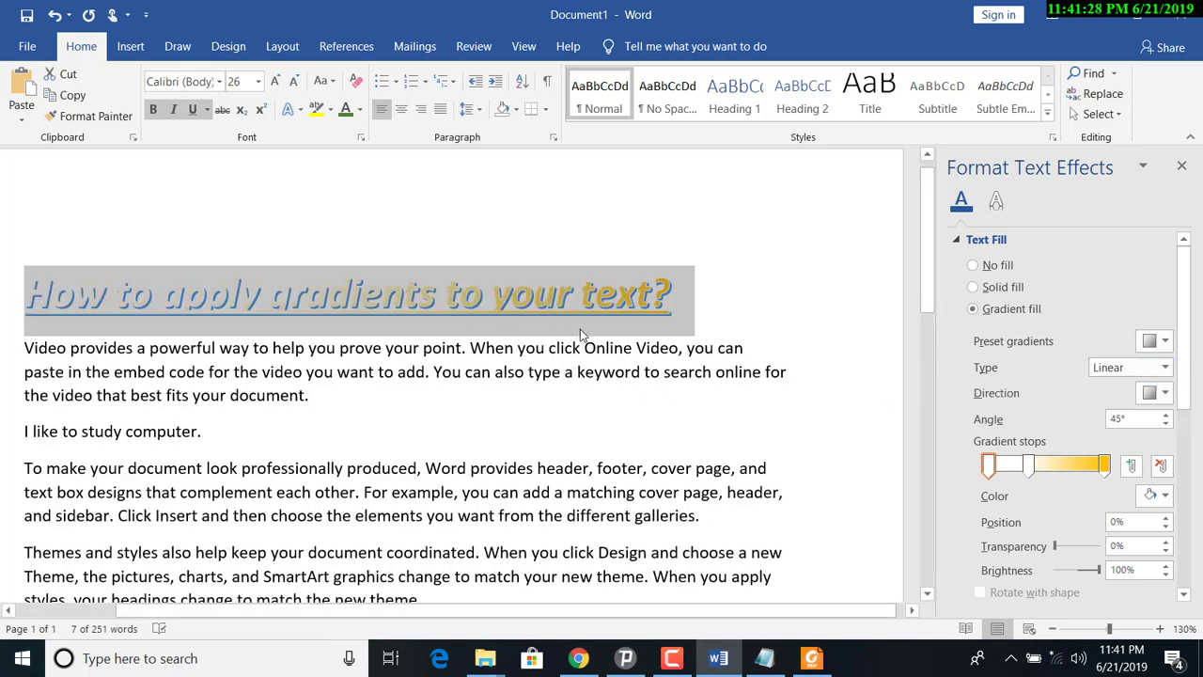
Step: Set the heading's linear gradient direction to run left to right, and change the gradient angle to 40°
{"action": "left_click", "coordinate": [1165, 394]}
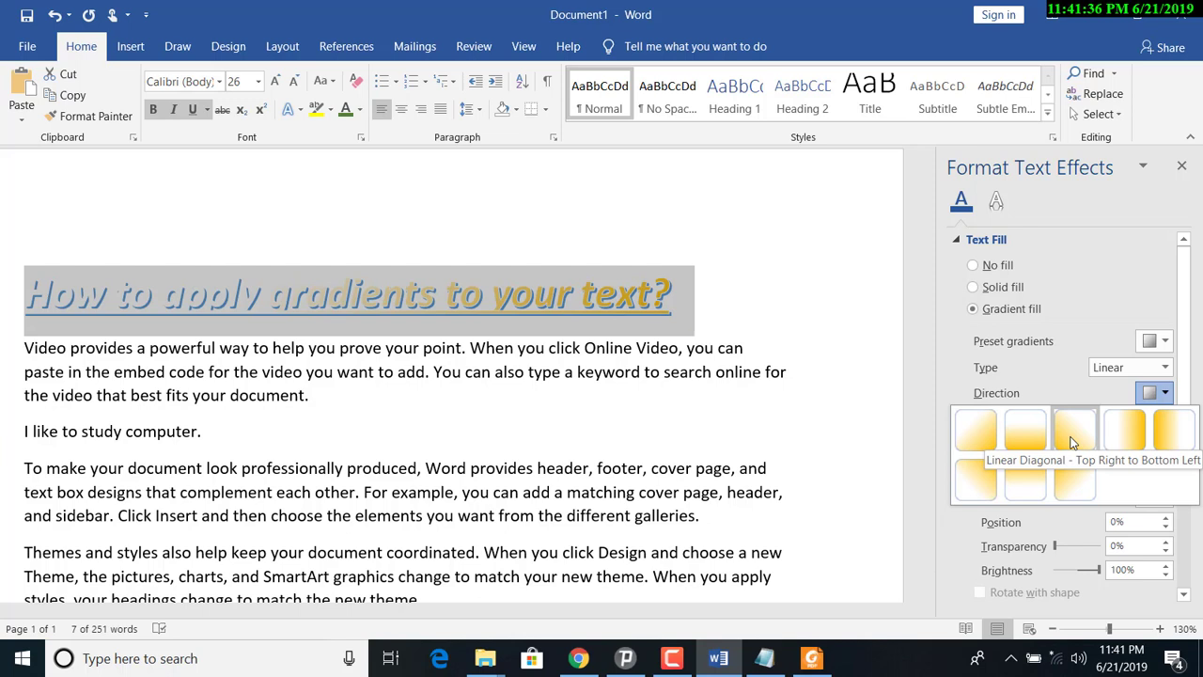
{"action": "left_click", "coordinate": [1126, 438]}
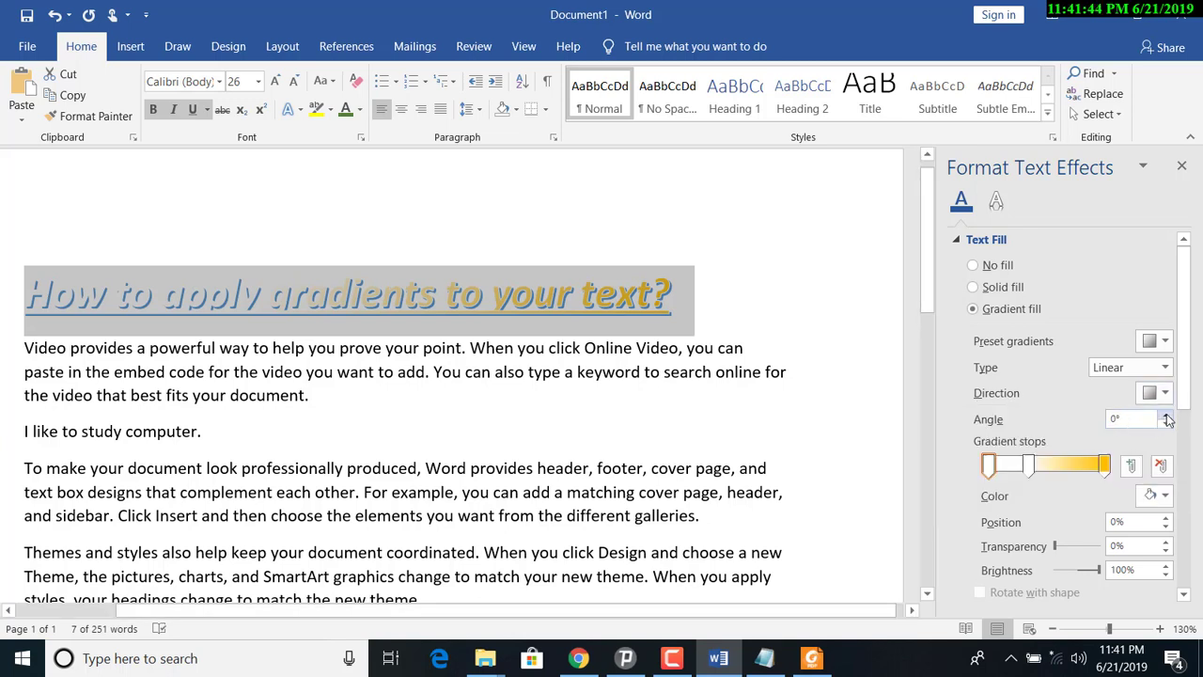
{"action": "left_click", "coordinate": [1167, 419]}
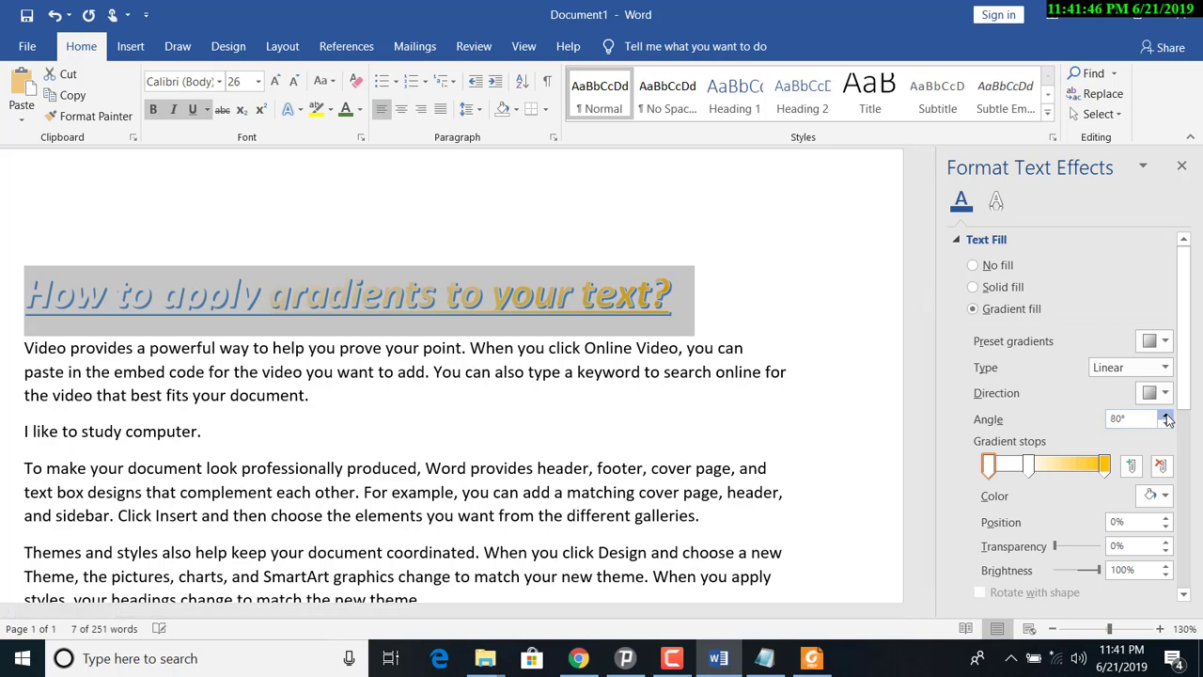
{"action": "left_click", "coordinate": [1167, 428]}
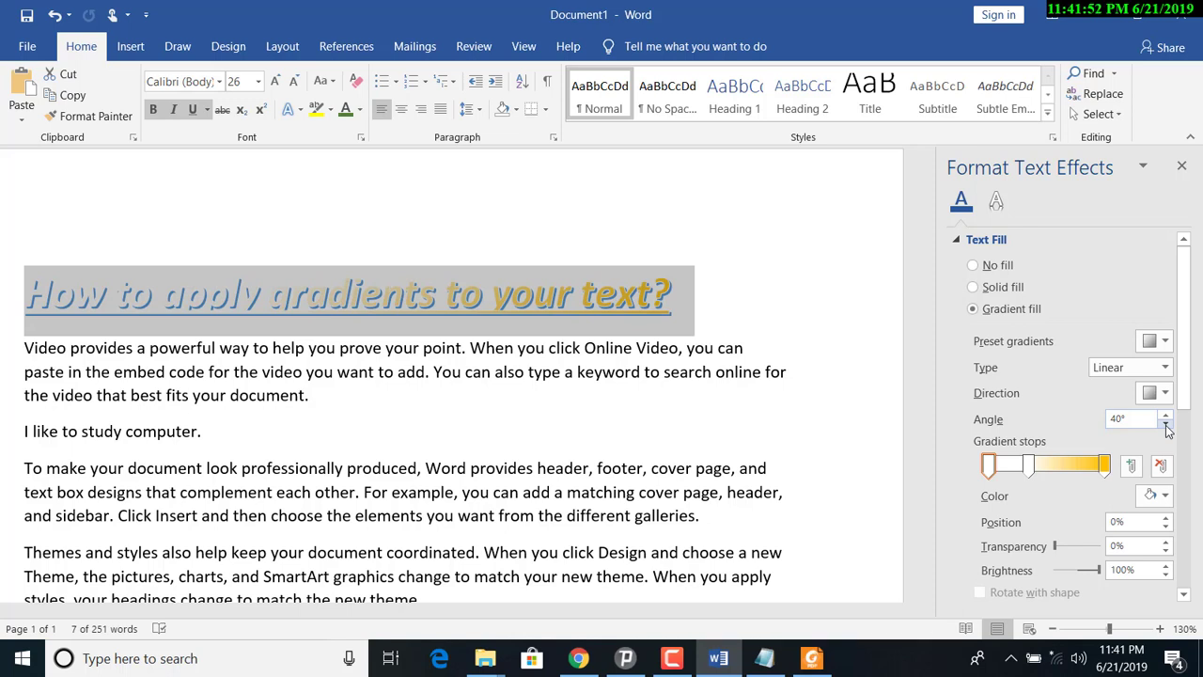
Step: Remove the gradient stop at 35% and recolor the first stop at 0% to standard red
{"action": "left_click", "coordinate": [1029, 466]}
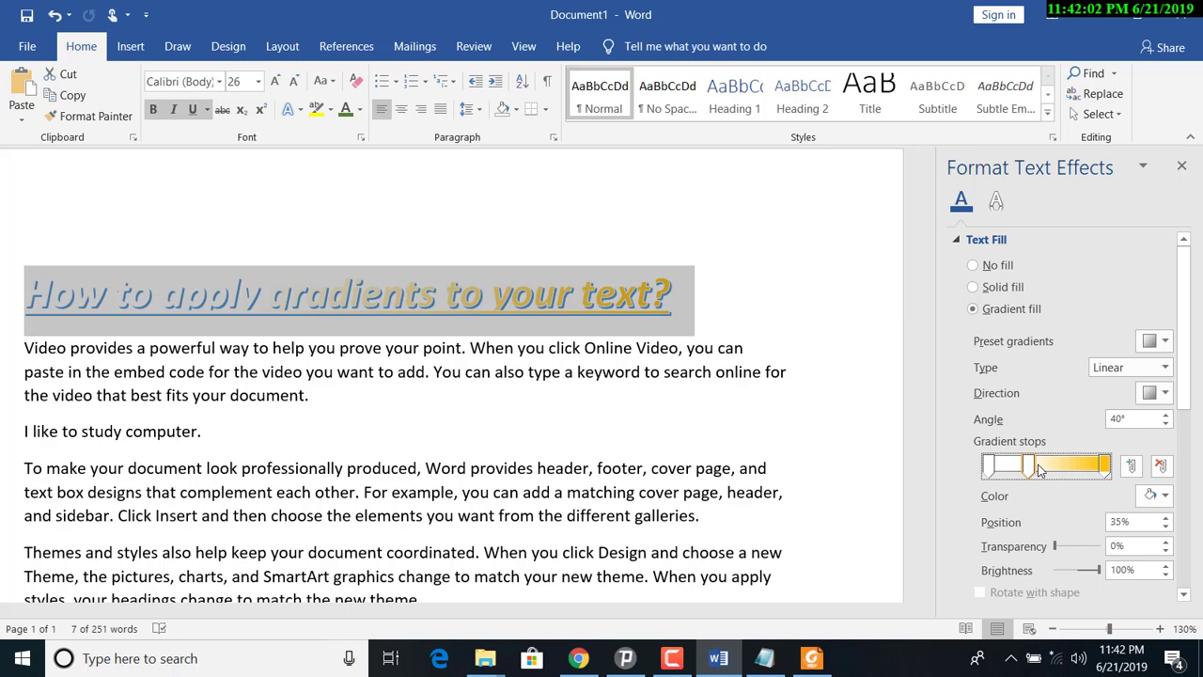
{"action": "left_click", "coordinate": [1162, 466]}
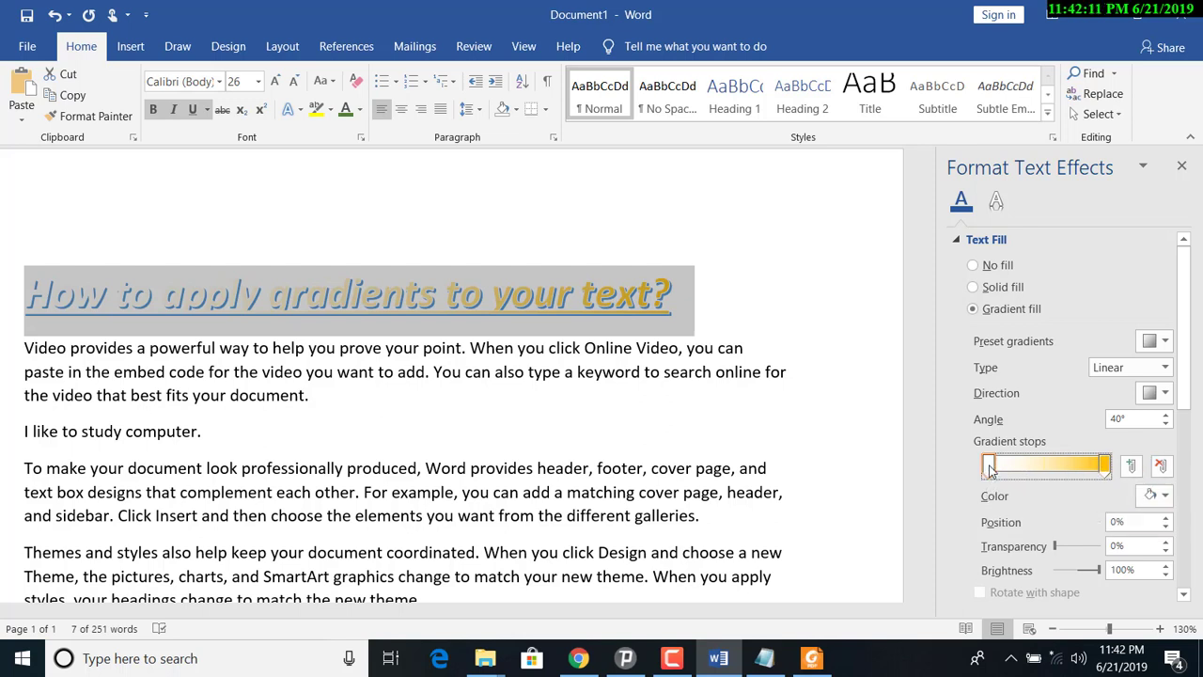
{"action": "left_click", "coordinate": [1165, 496]}
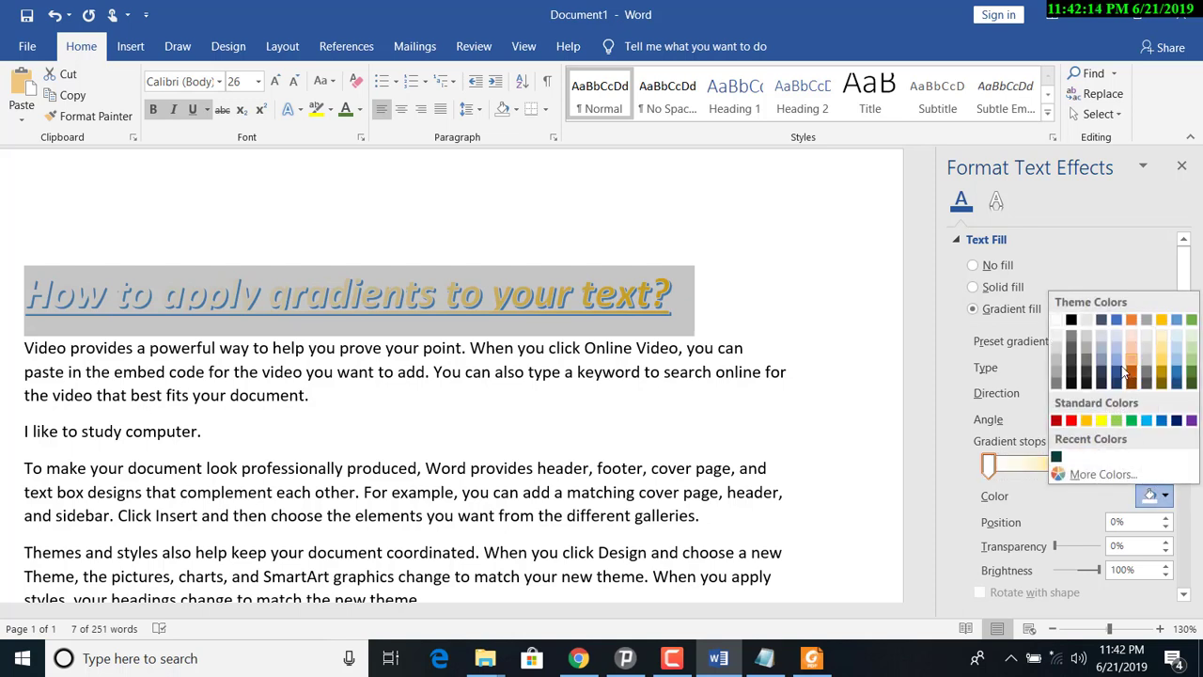
{"action": "left_click", "coordinate": [1071, 421]}
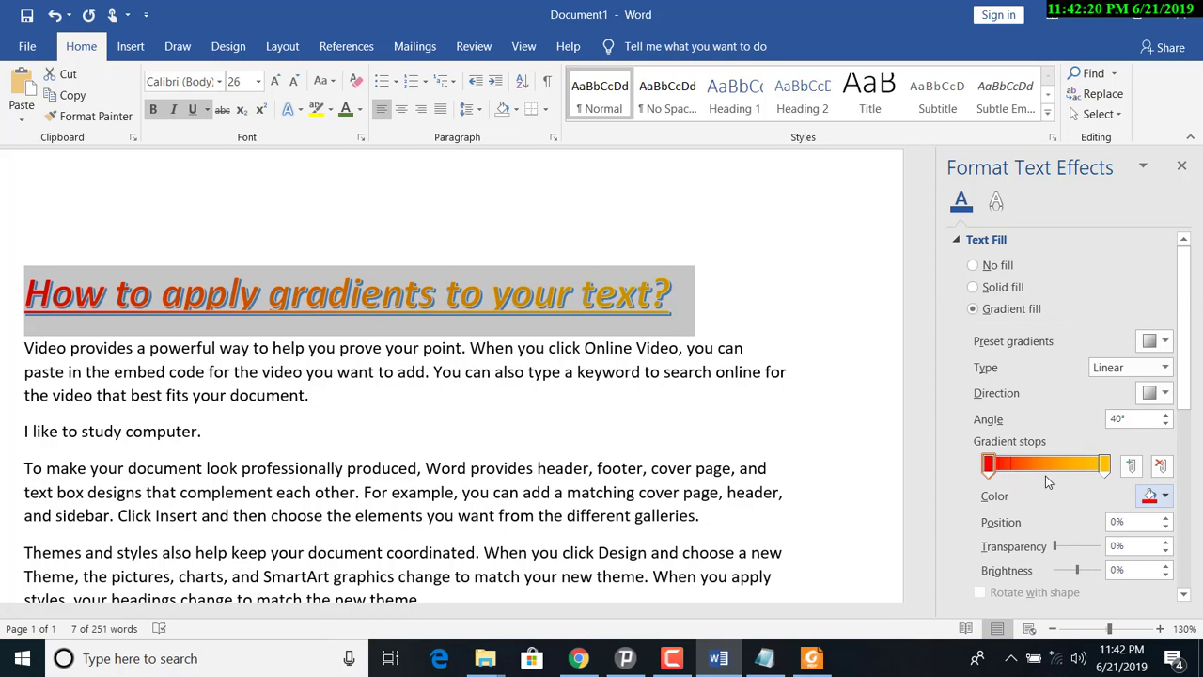
Step: Add three gradient stops to the heading's fill and spread them out to about 23%, 51% and 77%
{"action": "left_click", "coordinate": [1131, 465]}
{"action": "left_click", "coordinate": [1130, 466]}
{"action": "left_click", "coordinate": [1130, 465]}
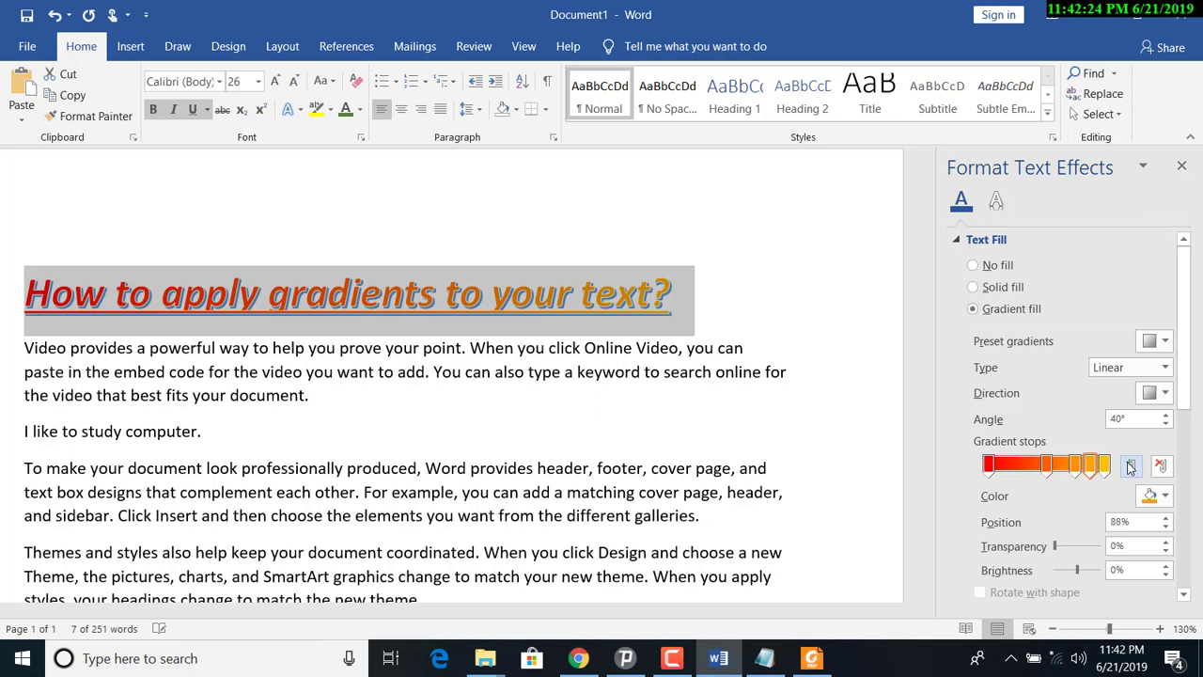
{"action": "left_click_drag", "start_coordinate": [1046, 471], "coordinate": [1077, 468]}
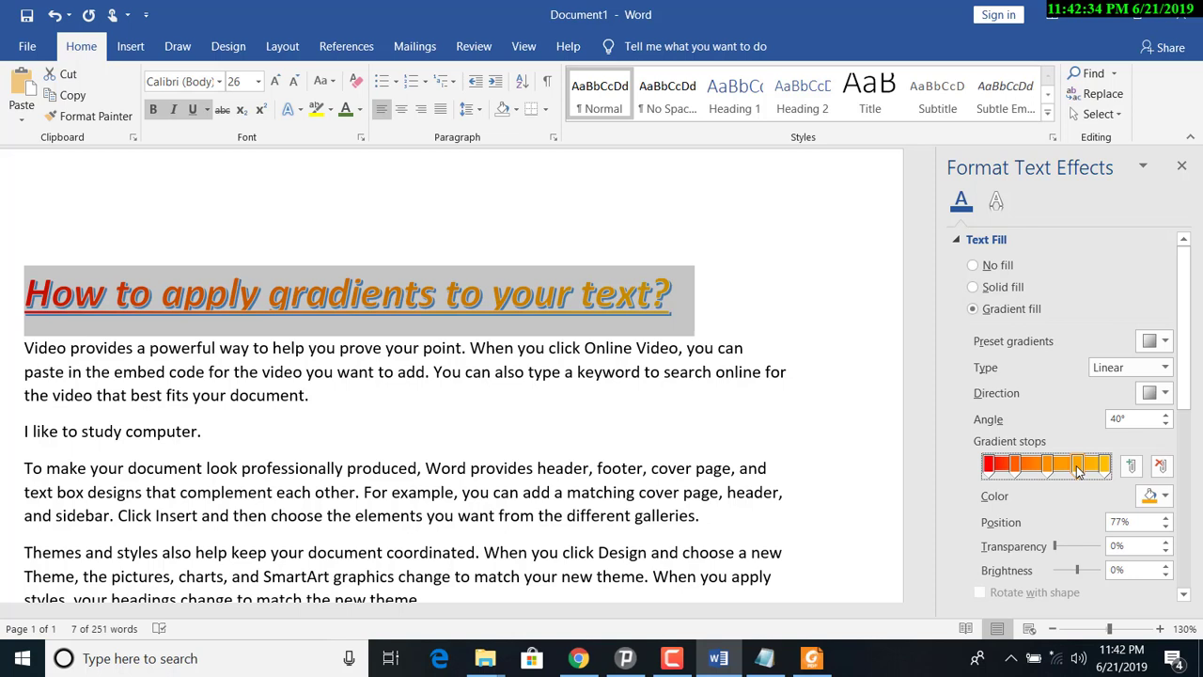
Step: Color the gradient stop at 77% standard green and the stop at 51% dark gray
{"action": "left_click", "coordinate": [1165, 496]}
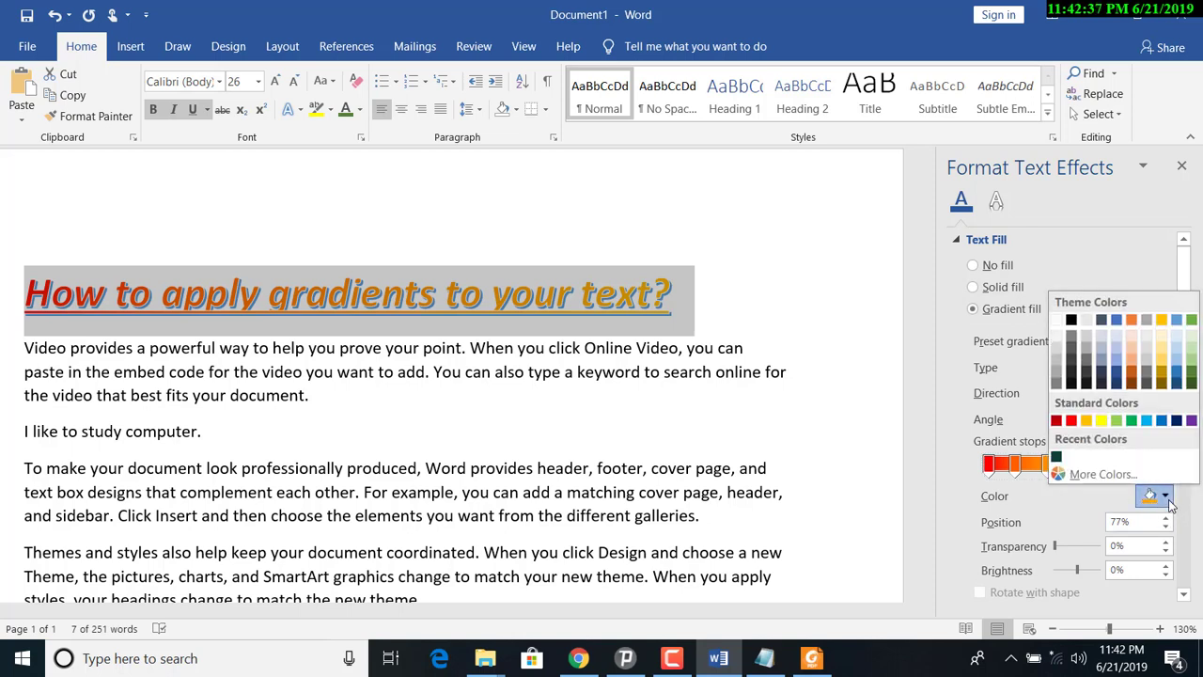
{"action": "left_click", "coordinate": [1131, 421]}
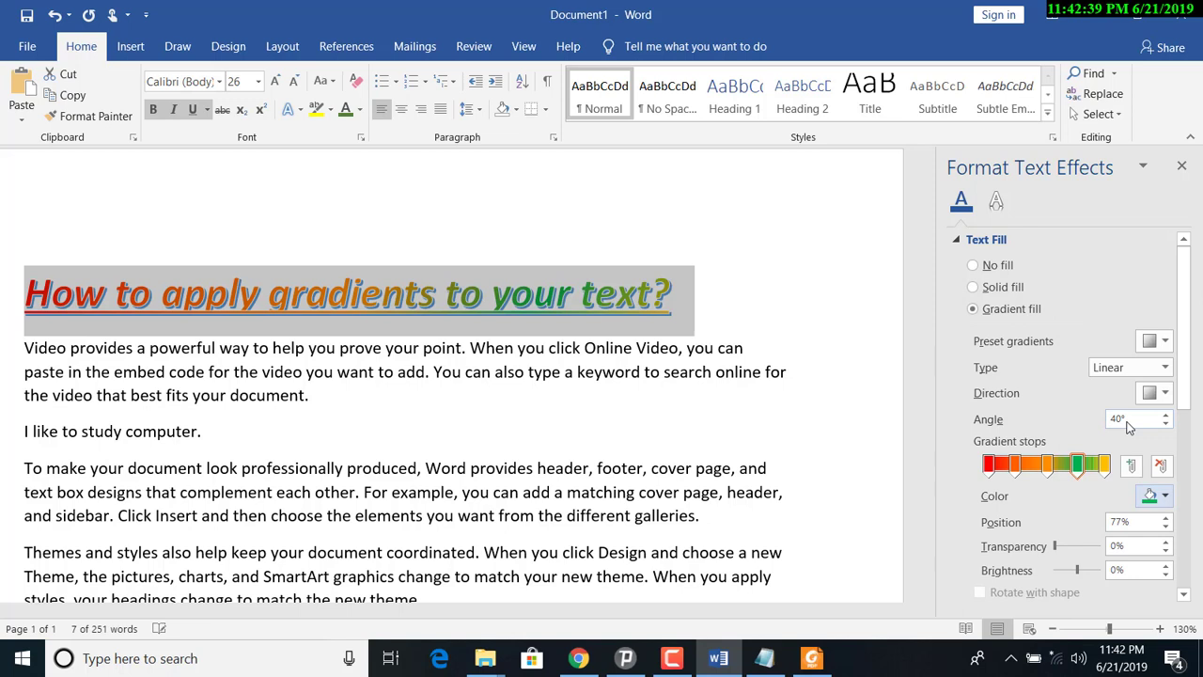
{"action": "left_click", "coordinate": [1050, 467]}
{"action": "left_click", "coordinate": [1160, 496]}
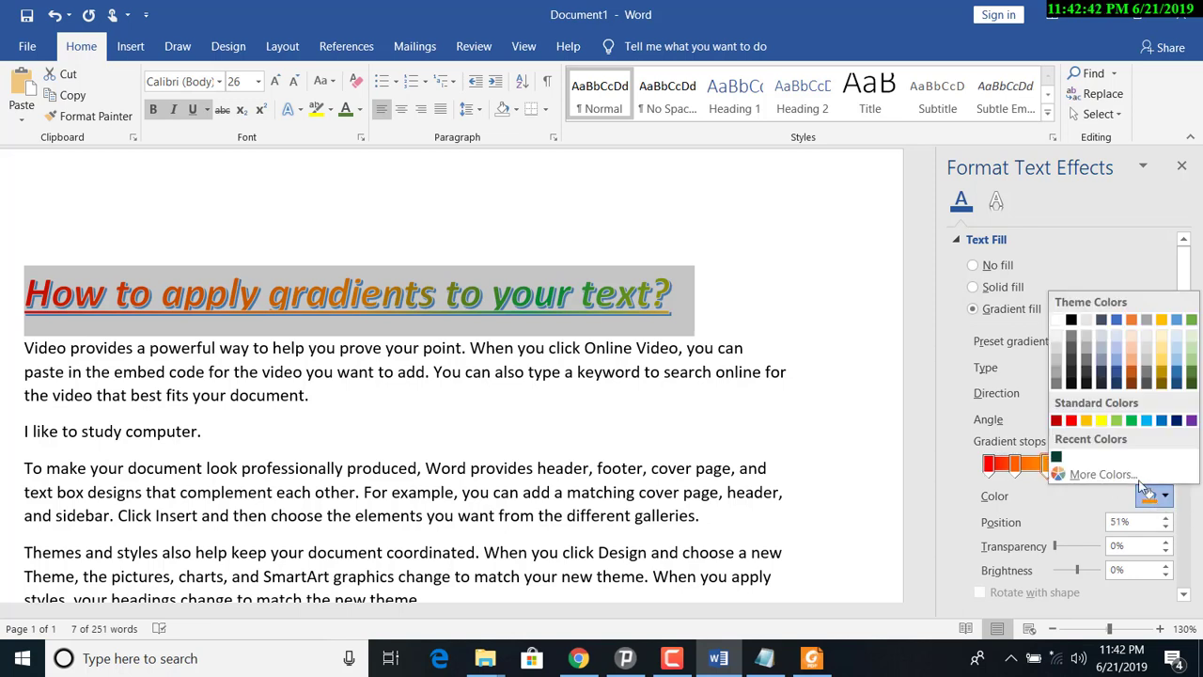
{"action": "left_click", "coordinate": [1070, 351]}
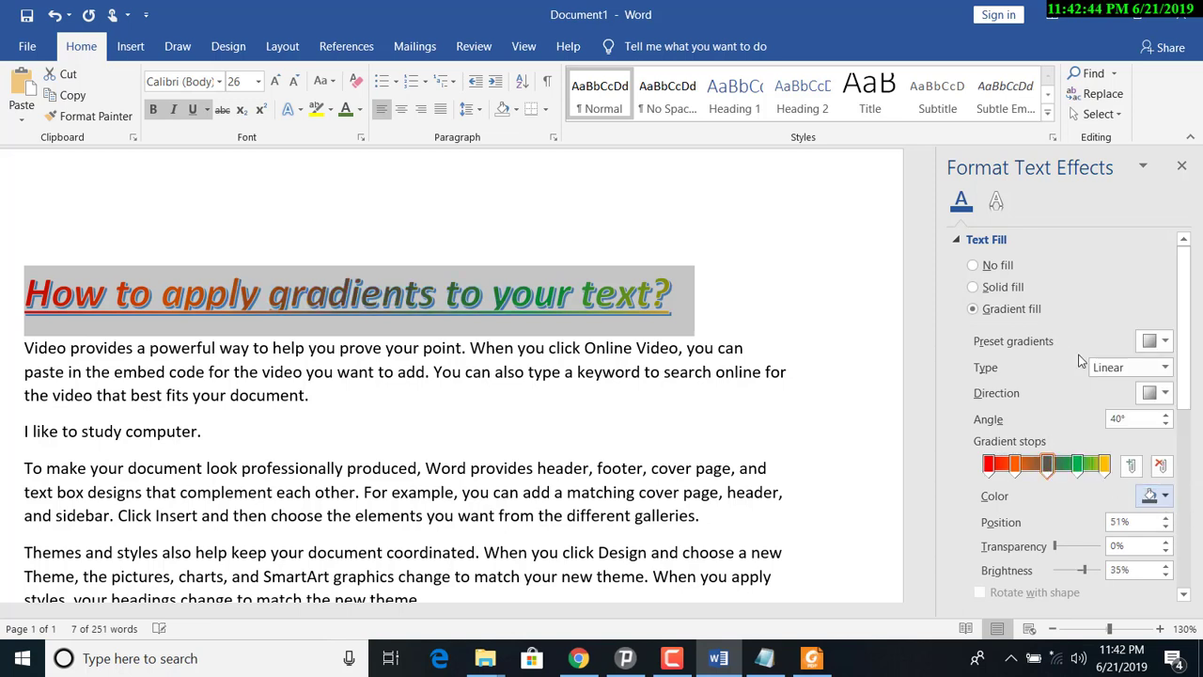
Step: Recolor the orange gradient stop at 23% with a darker blue theme color
{"action": "left_click", "coordinate": [1014, 465]}
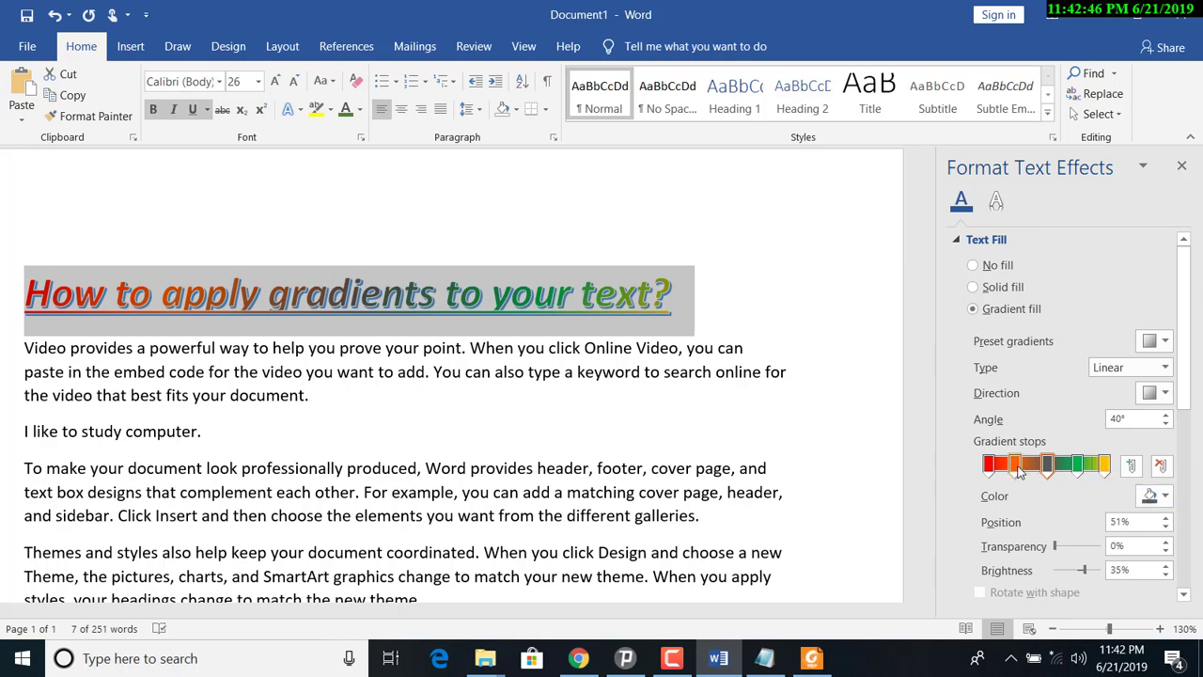
{"action": "left_click", "coordinate": [1165, 497]}
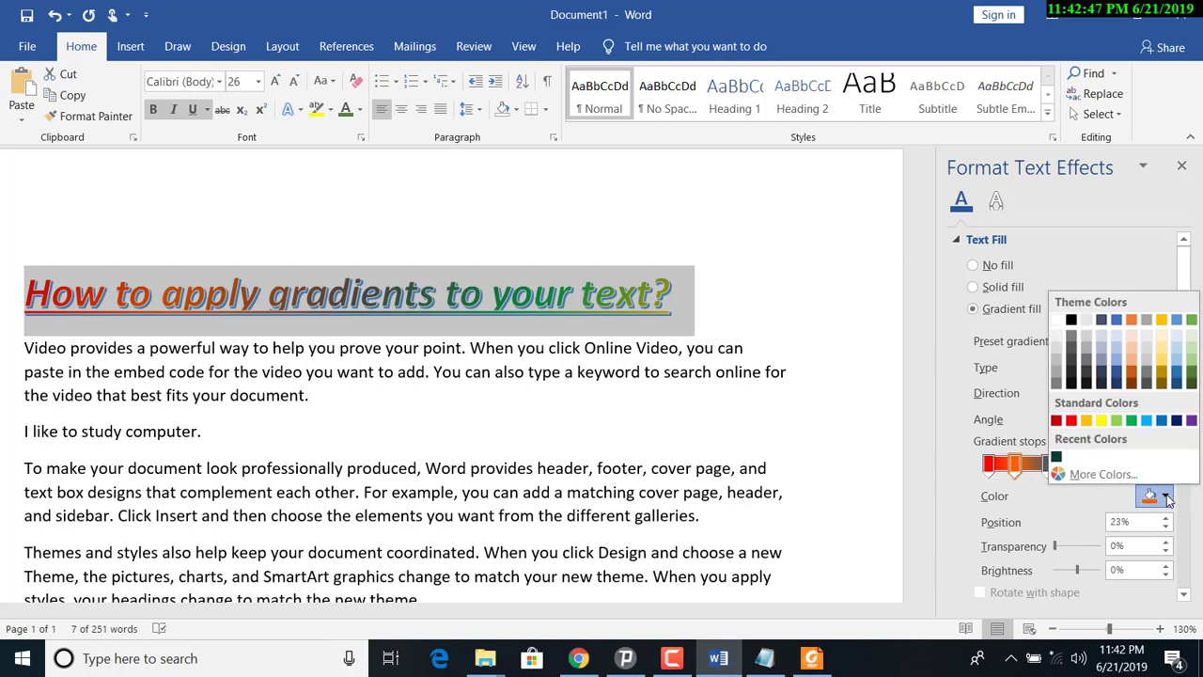
{"action": "left_click", "coordinate": [1177, 376]}
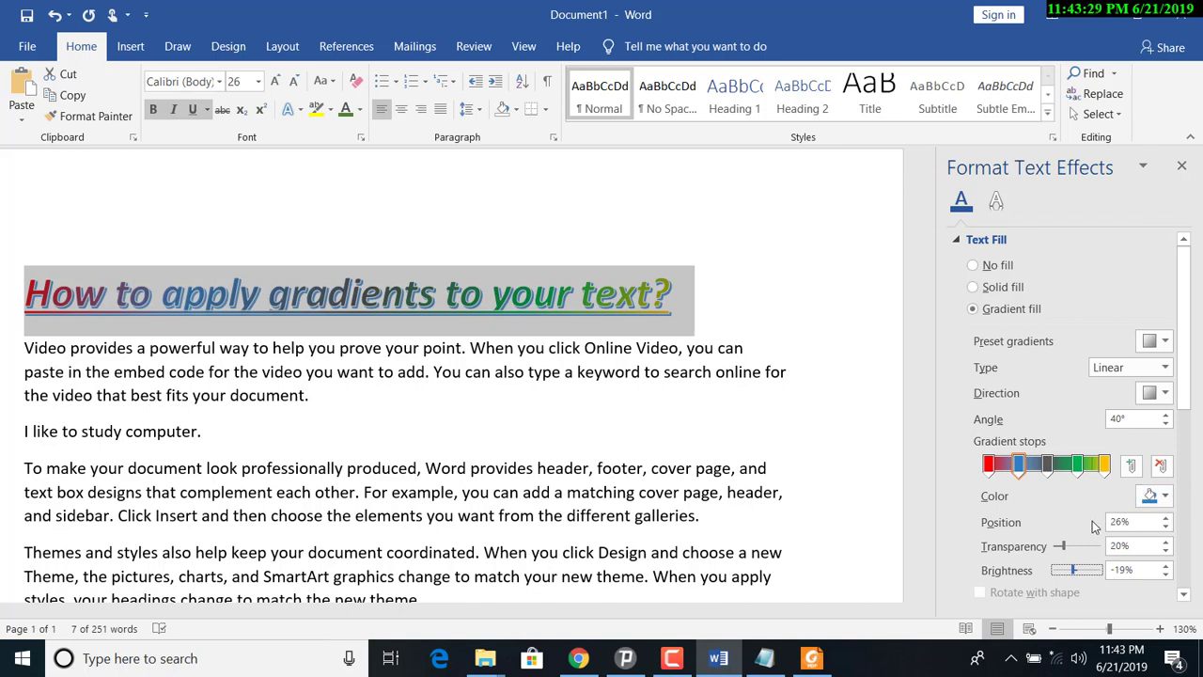
Step: Move the heading's dark gray gradient stop to about 66%, the blue one to about 32%, and the green one nearer the yellow end
{"action": "left_click", "coordinate": [1049, 467]}
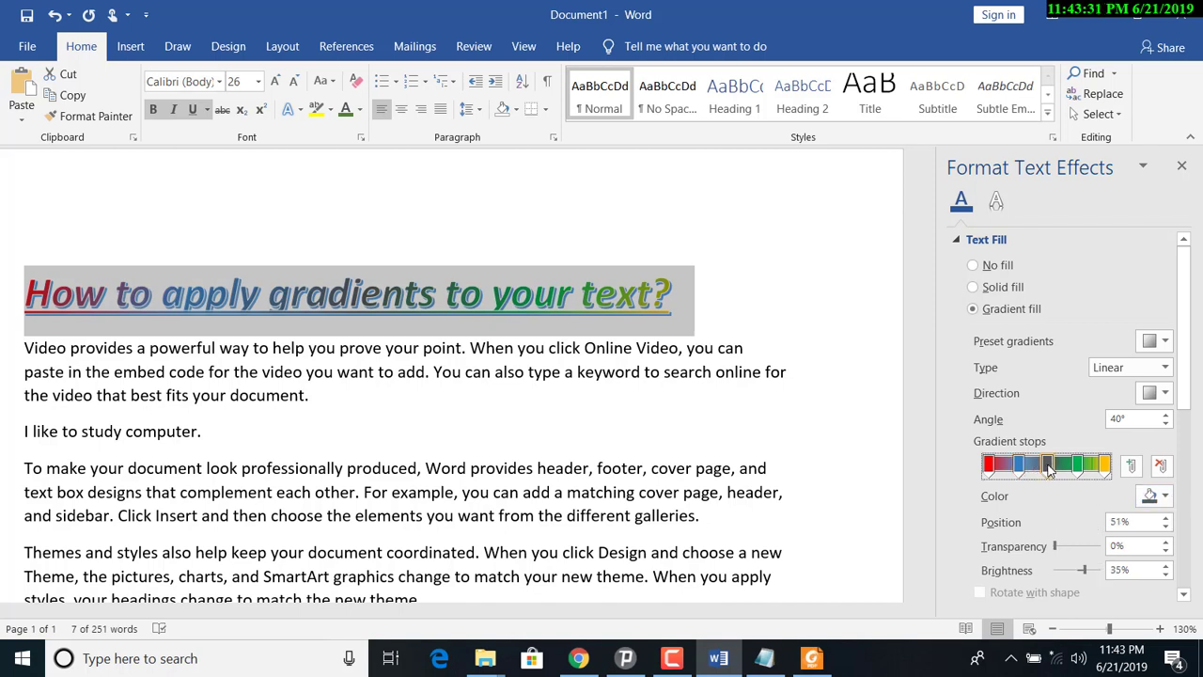
{"action": "left_click_drag", "start_coordinate": [1048, 465], "coordinate": [1045, 467]}
{"action": "left_click", "coordinate": [1018, 465]}
{"action": "left_click_drag", "start_coordinate": [1077, 473], "coordinate": [1026, 471]}
{"action": "left_click", "coordinate": [1019, 466]}
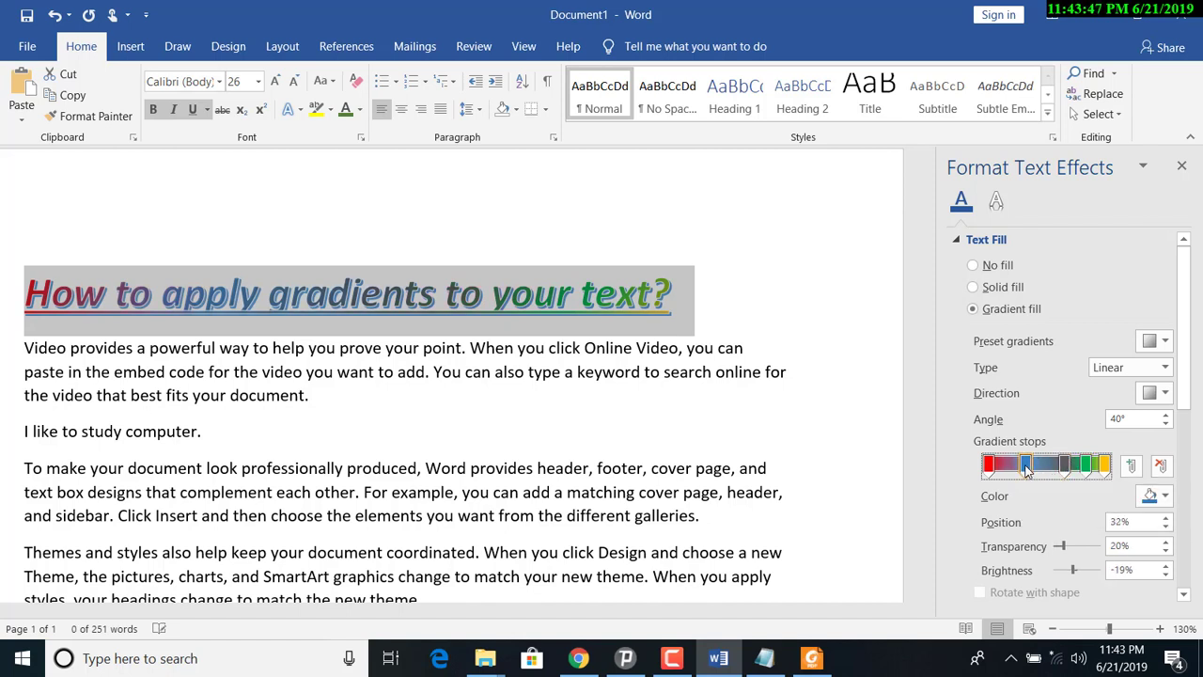
Step: Set the position of the heading's blue gradient stop to 31%
{"action": "left_click", "coordinate": [1165, 524]}
{"action": "left_click", "coordinate": [1165, 524]}
{"action": "left_click", "coordinate": [1165, 524]}
{"action": "left_click", "coordinate": [1166, 524]}
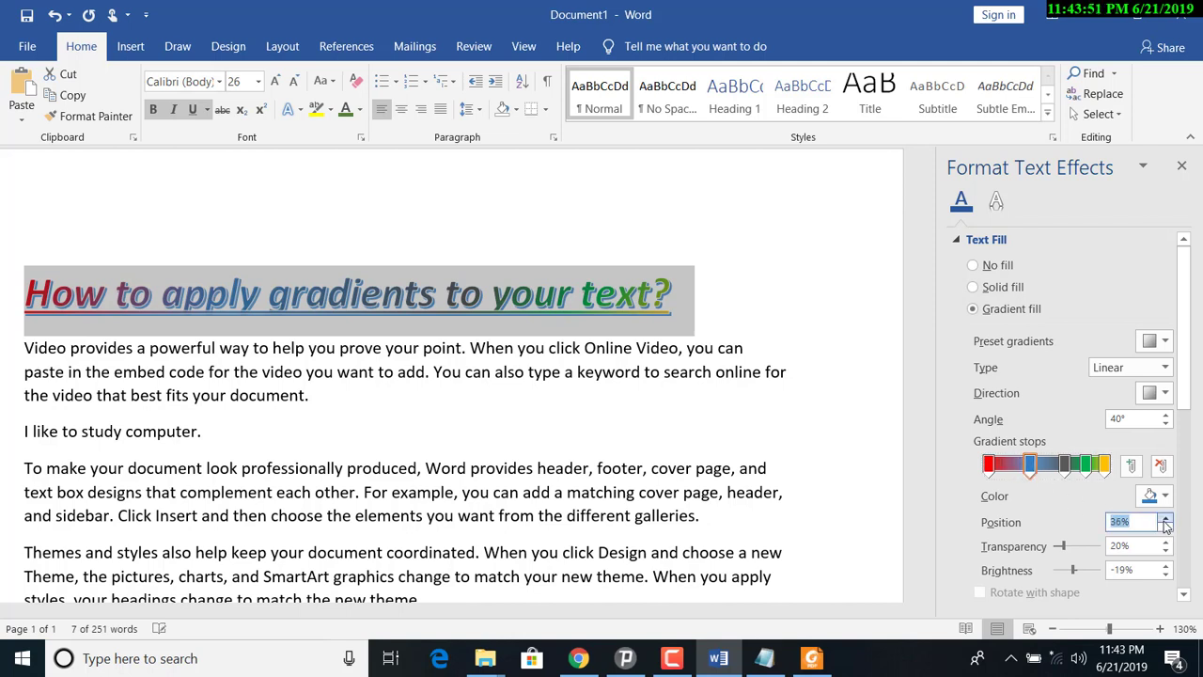
{"action": "left_click", "coordinate": [1165, 525]}
{"action": "left_click", "coordinate": [1165, 525]}
{"action": "left_click", "coordinate": [1165, 524]}
{"action": "left_click", "coordinate": [1165, 529]}
{"action": "left_click", "coordinate": [1165, 529]}
{"action": "left_click", "coordinate": [1165, 529]}
{"action": "left_click", "coordinate": [1165, 529]}
{"action": "left_click", "coordinate": [1166, 529]}
{"action": "left_click", "coordinate": [1165, 529]}
{"action": "left_click", "coordinate": [1165, 529]}
{"action": "left_click", "coordinate": [1165, 529]}
{"action": "left_click", "coordinate": [1165, 529]}
{"action": "left_click", "coordinate": [1165, 529]}
{"action": "left_click", "coordinate": [1165, 529]}
{"action": "left_click", "coordinate": [1165, 529]}
{"action": "left_click", "coordinate": [1165, 529]}
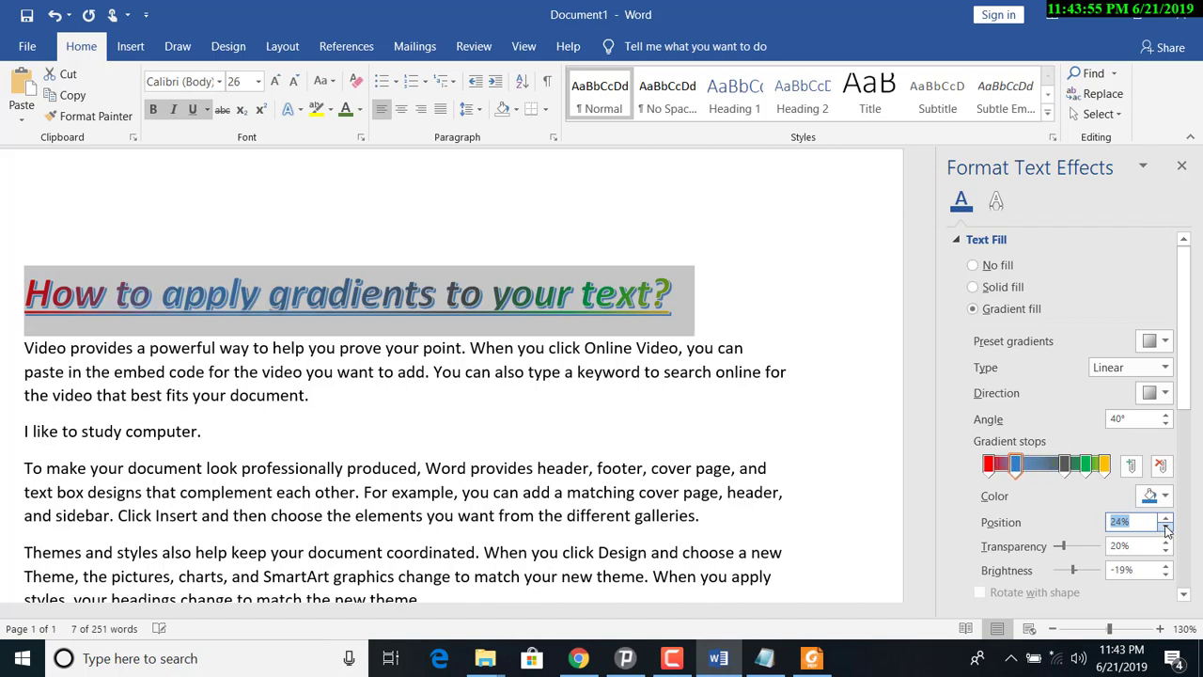
{"action": "left_click", "coordinate": [1165, 520]}
{"action": "left_click", "coordinate": [1165, 519]}
{"action": "left_click", "coordinate": [1165, 519]}
{"action": "left_click", "coordinate": [1166, 520]}
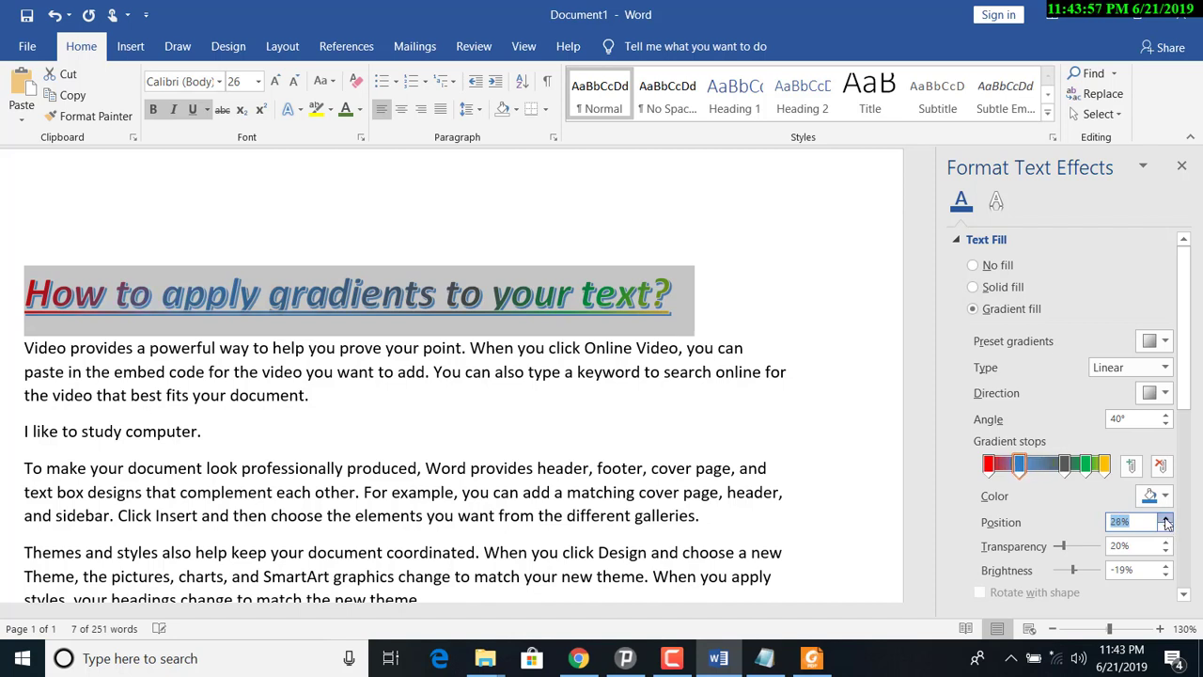
{"action": "left_click", "coordinate": [1165, 519]}
{"action": "left_click", "coordinate": [1166, 520]}
{"action": "left_click", "coordinate": [1165, 520]}
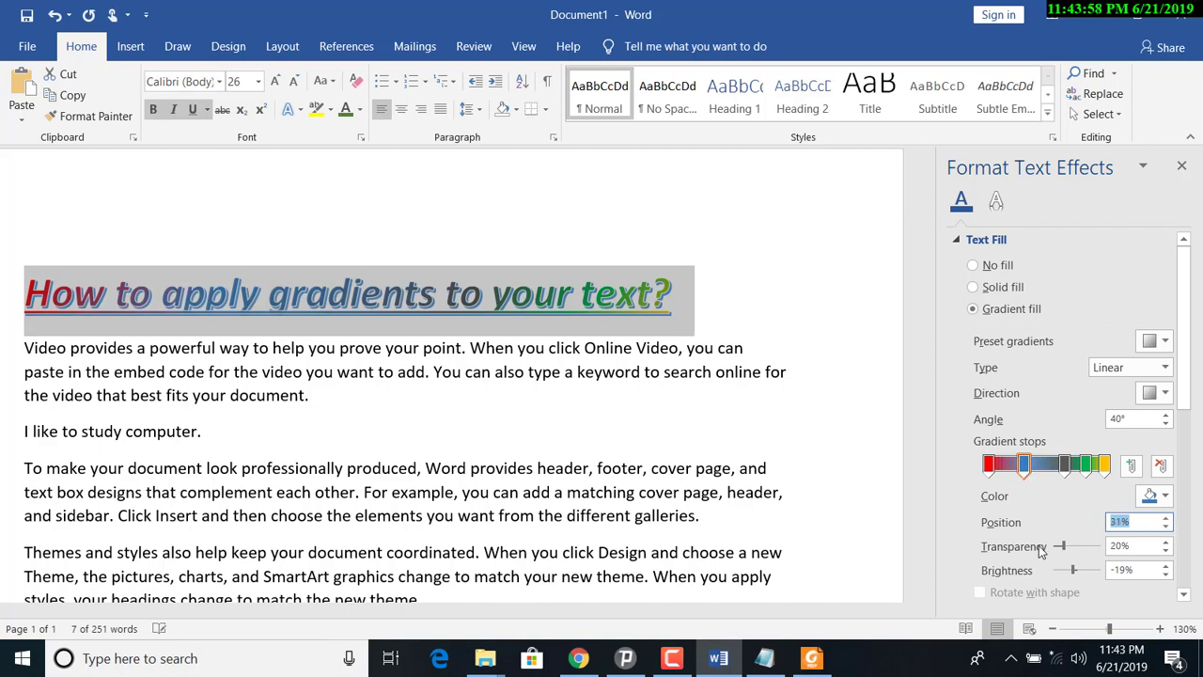
Step: Set the transparency of the heading's blue gradient stop to 53%
{"action": "left_click", "coordinate": [1025, 470]}
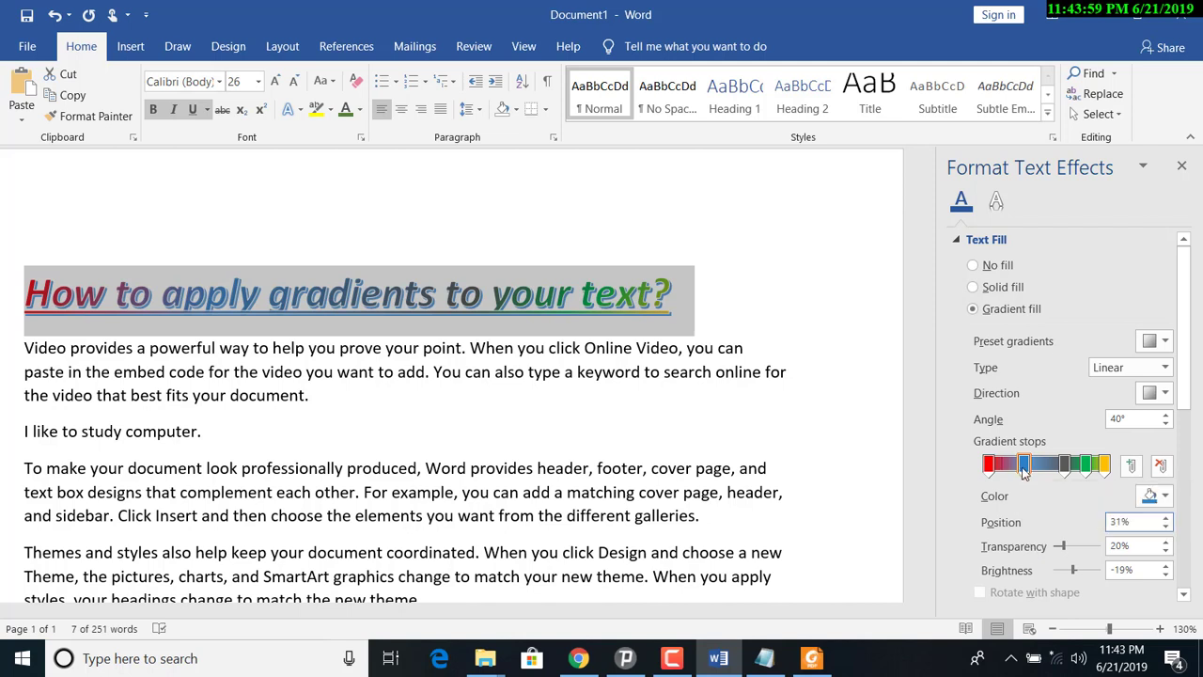
{"action": "left_click", "coordinate": [1166, 541]}
{"action": "left_click", "coordinate": [1166, 542]}
{"action": "left_click", "coordinate": [1166, 541]}
{"action": "left_click", "coordinate": [1166, 541]}
{"action": "left_click", "coordinate": [1166, 541]}
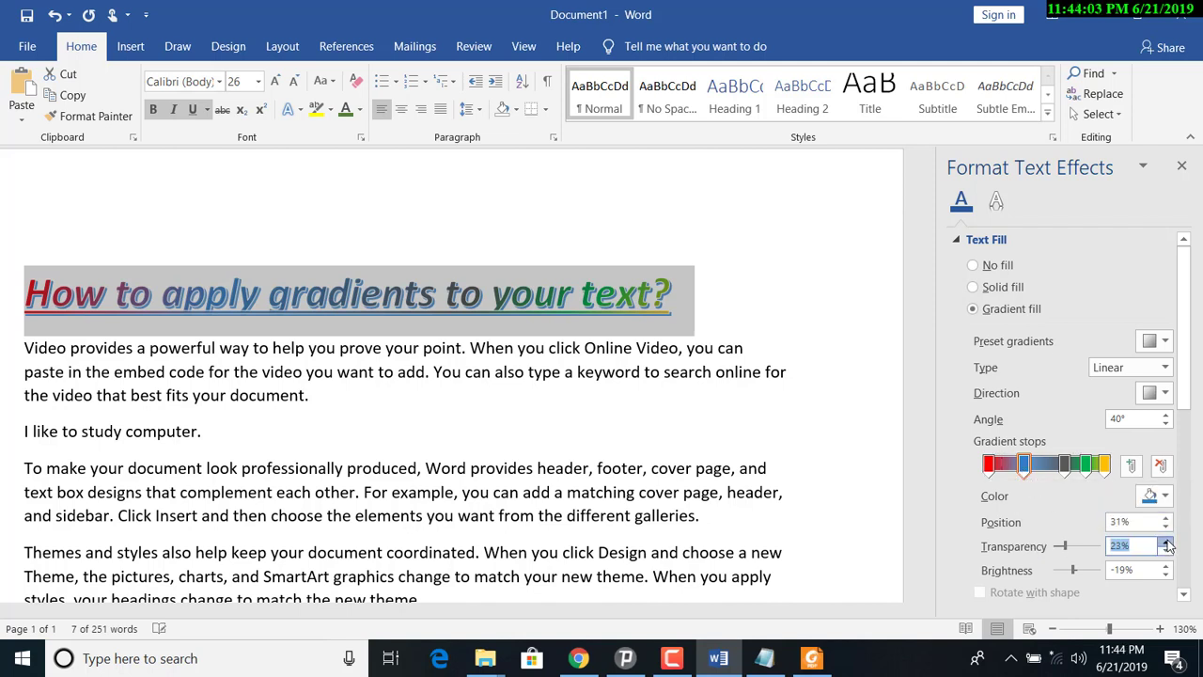
{"action": "left_click", "coordinate": [1166, 541]}
{"action": "left_click", "coordinate": [1166, 541]}
{"action": "left_click", "coordinate": [1166, 542]}
{"action": "left_click", "coordinate": [1166, 541]}
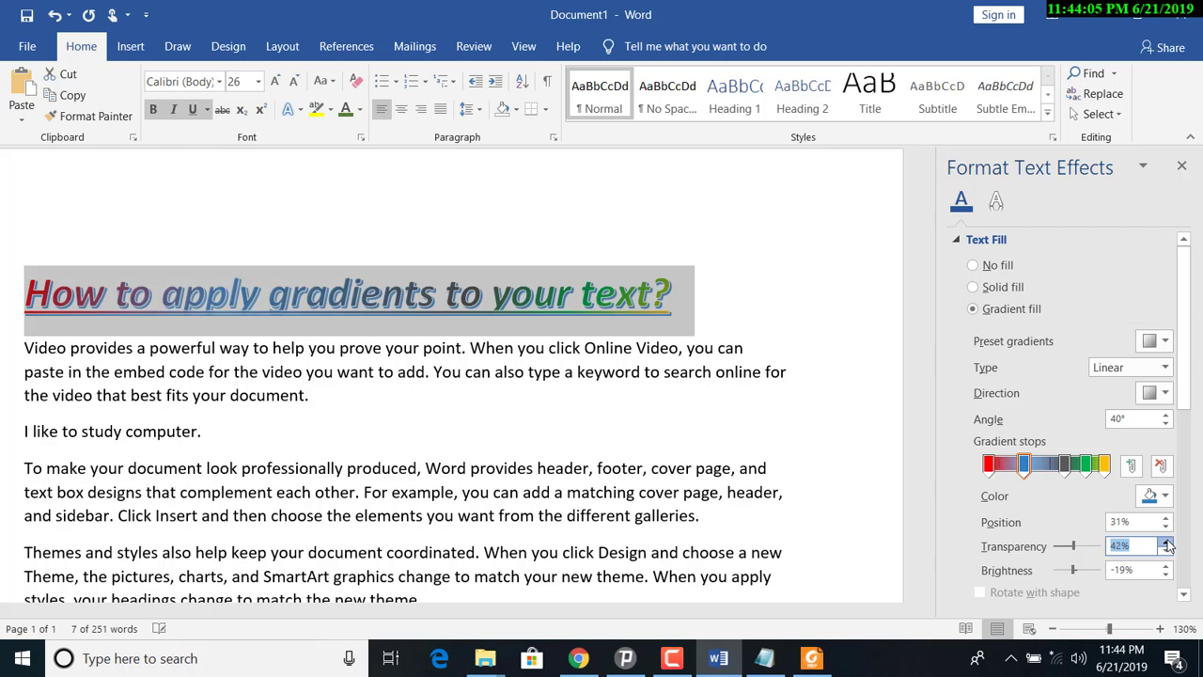
{"action": "left_click", "coordinate": [1166, 542]}
{"action": "left_click", "coordinate": [1166, 543]}
{"action": "left_click", "coordinate": [1166, 542]}
{"action": "left_click", "coordinate": [1166, 542]}
{"action": "left_click", "coordinate": [1166, 542]}
{"action": "left_click", "coordinate": [1166, 542]}
{"action": "left_click", "coordinate": [1166, 542]}
{"action": "left_click", "coordinate": [1166, 542]}
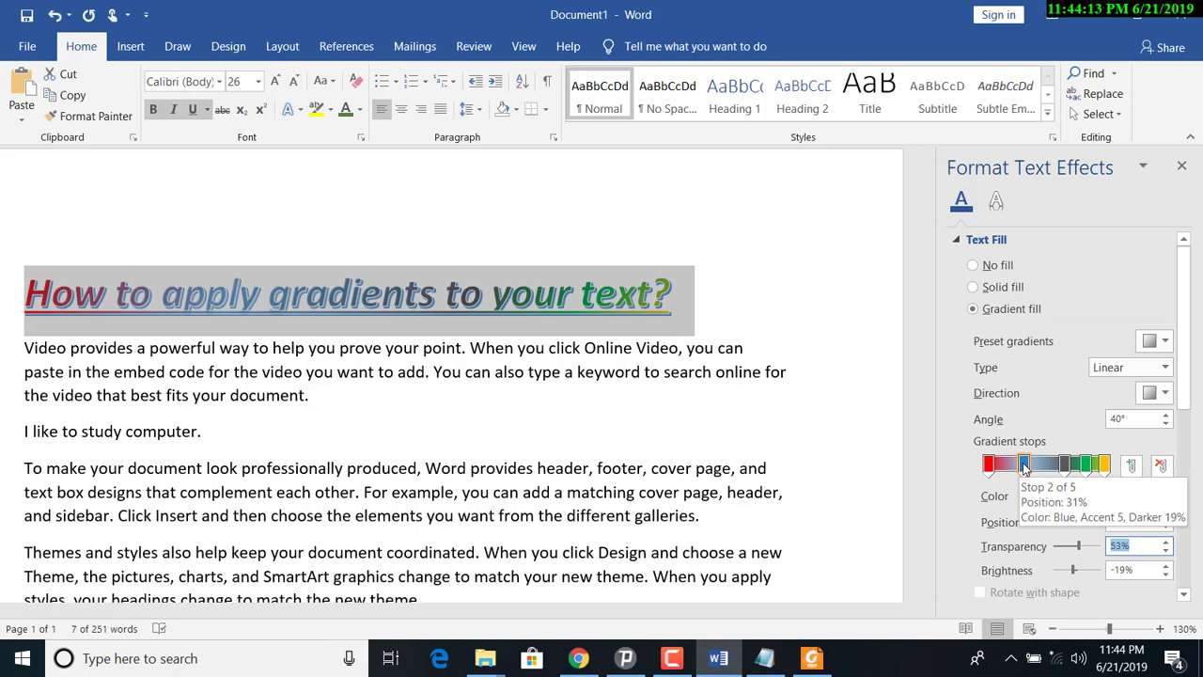
Step: Set the dark gray gradient stop's transparency to about 27% and its brightness to 61%
{"action": "left_click", "coordinate": [1066, 465]}
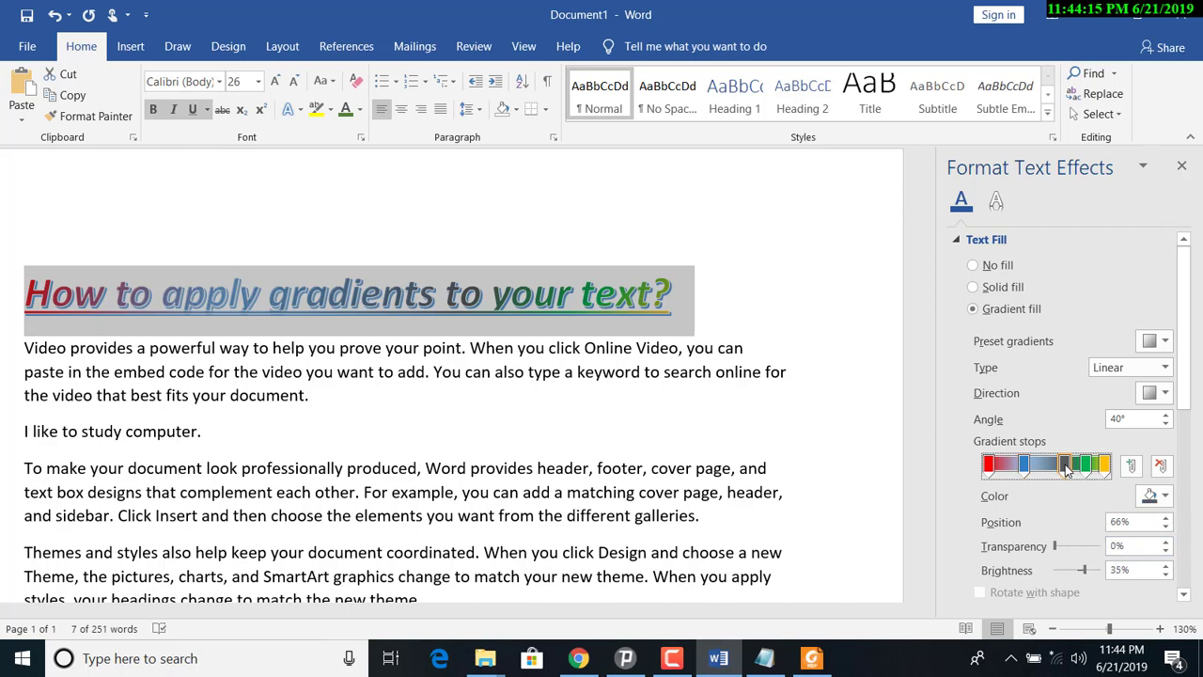
{"action": "left_click", "coordinate": [1166, 542]}
{"action": "left_click", "coordinate": [1166, 543]}
{"action": "left_click_drag", "start_coordinate": [1168, 545], "coordinate": [1168, 544]}
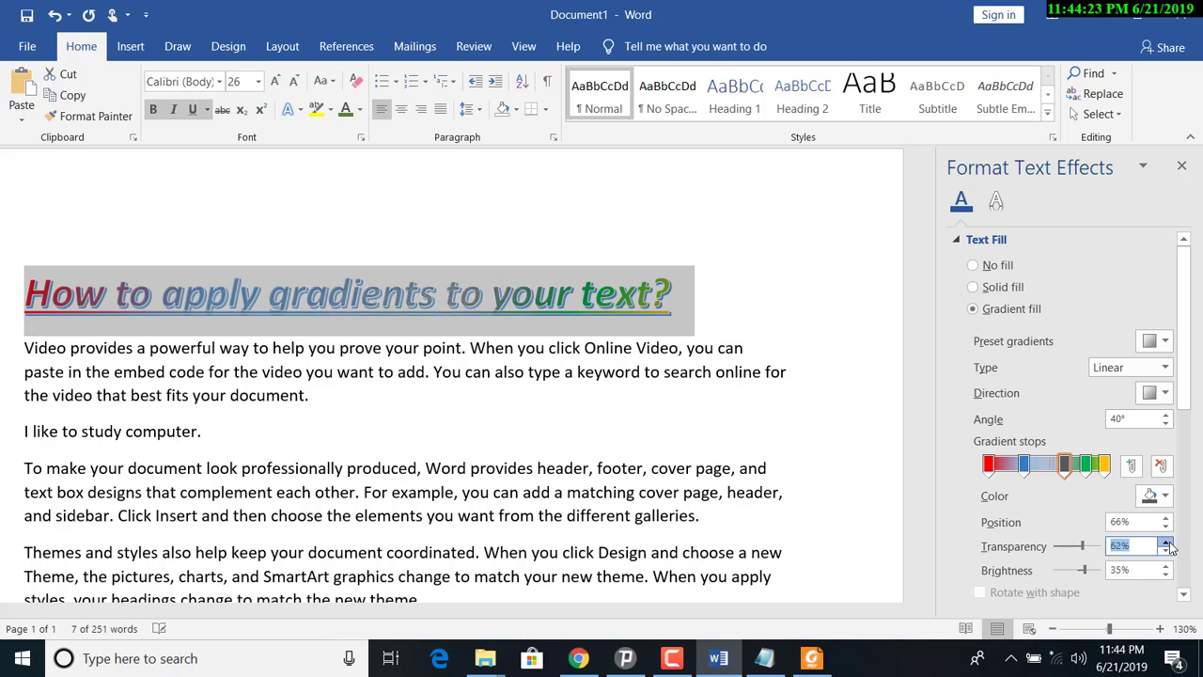
{"action": "left_click_drag", "start_coordinate": [1168, 544], "coordinate": [1168, 544]}
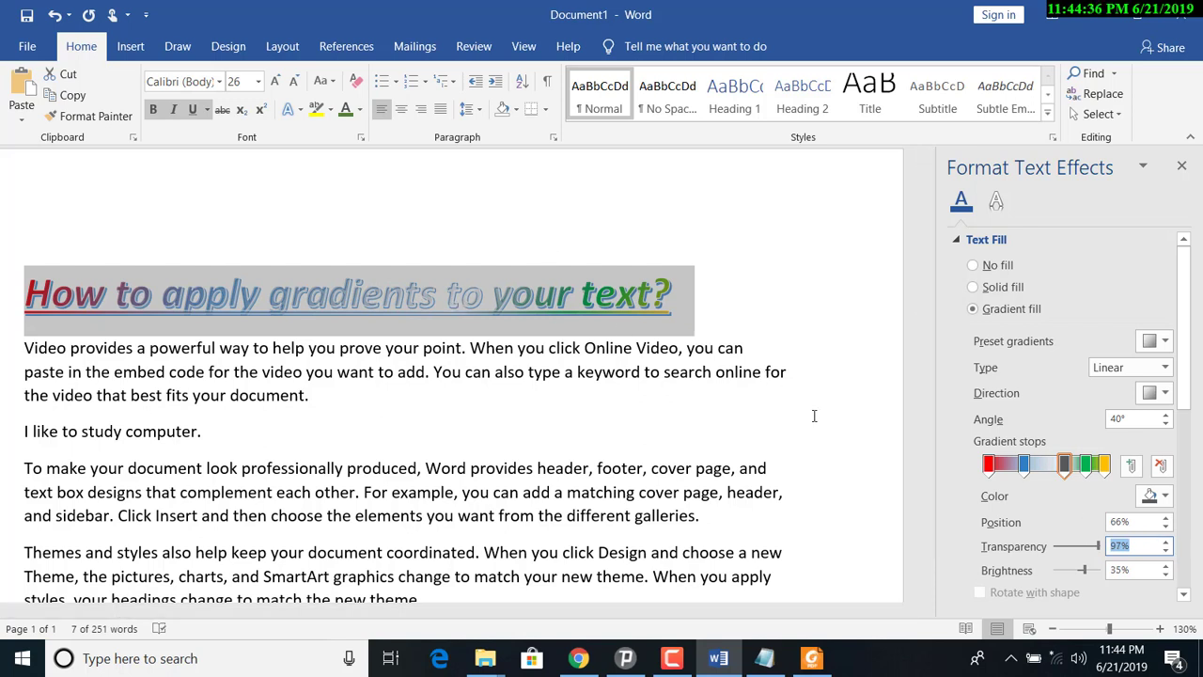
{"action": "left_click_drag", "start_coordinate": [1101, 547], "coordinate": [1068, 552]}
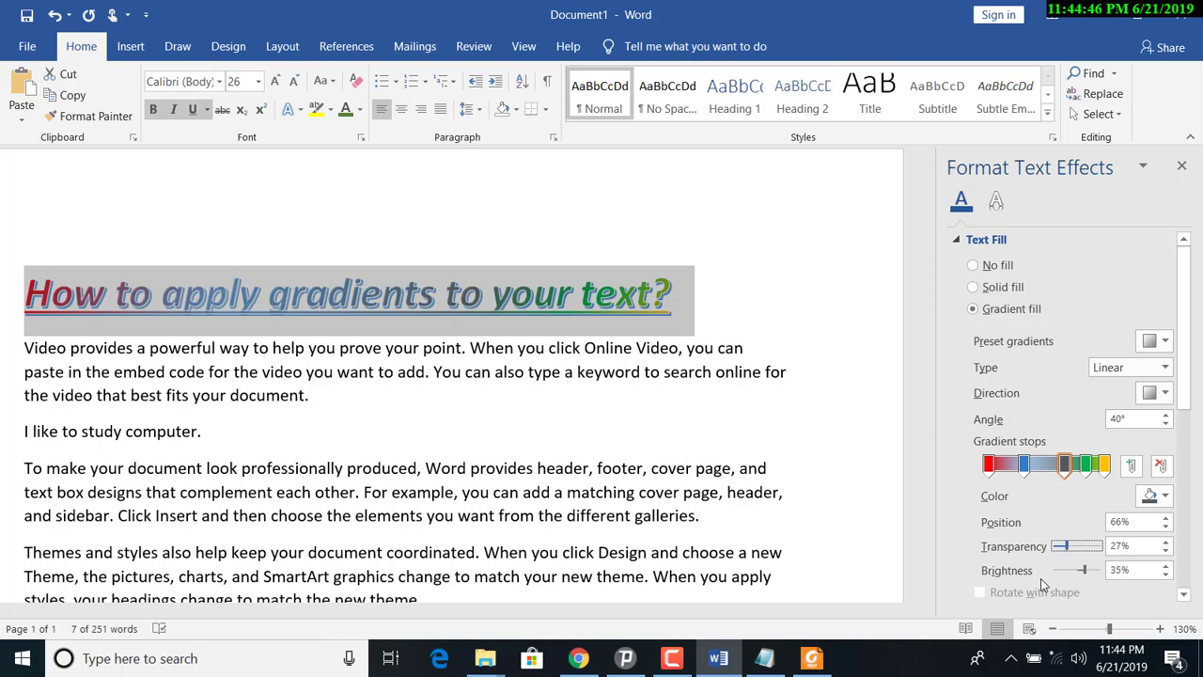
{"action": "left_click", "coordinate": [1165, 565]}
{"action": "left_click", "coordinate": [1165, 566]}
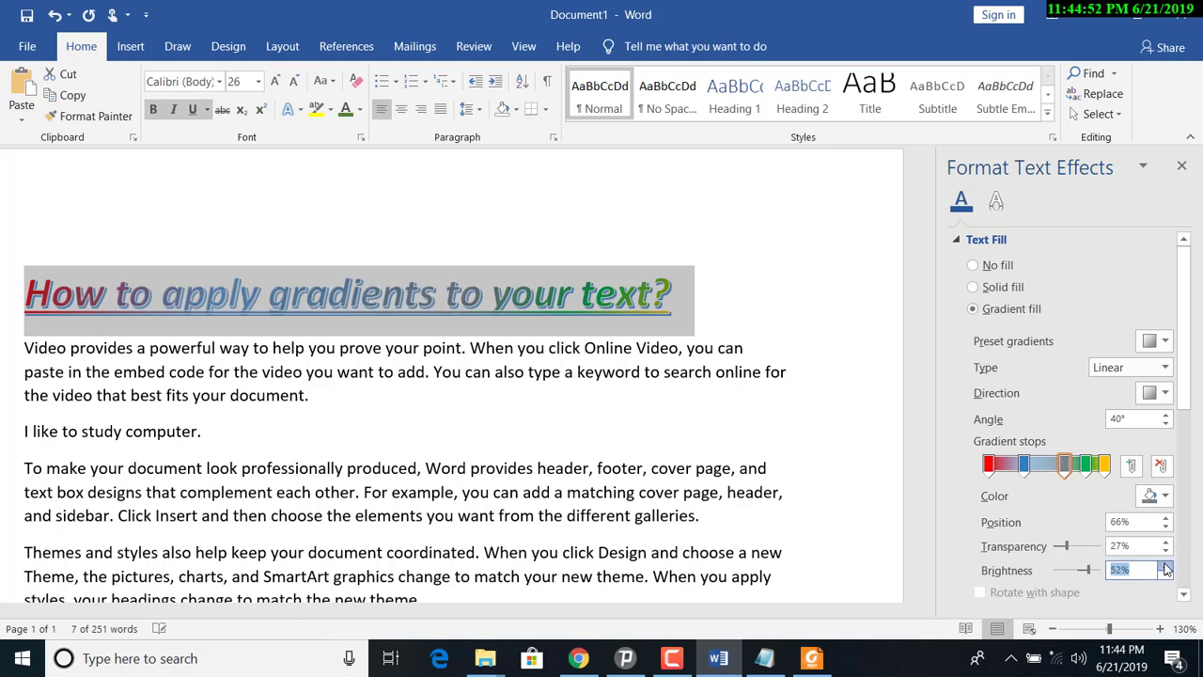
{"action": "left_click", "coordinate": [1165, 566]}
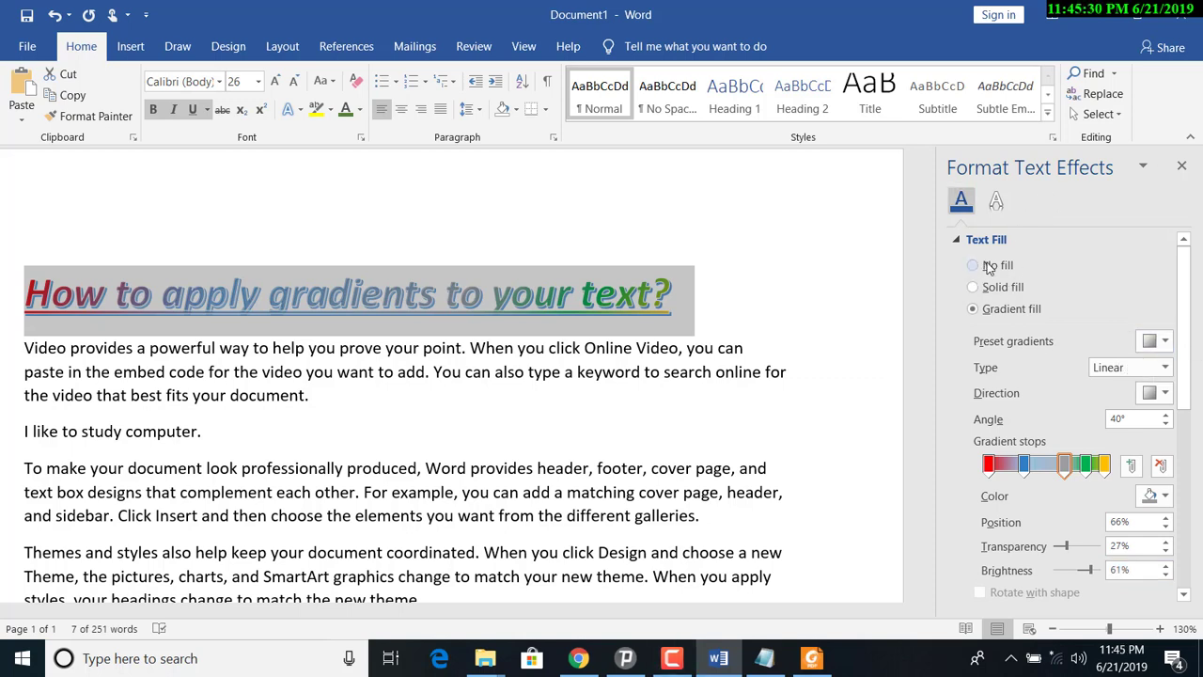
Step: Look over the heading's text outline settings, the available effect categories and the text effects gallery
{"action": "left_click_drag", "start_coordinate": [1188, 341], "coordinate": [1193, 511]}
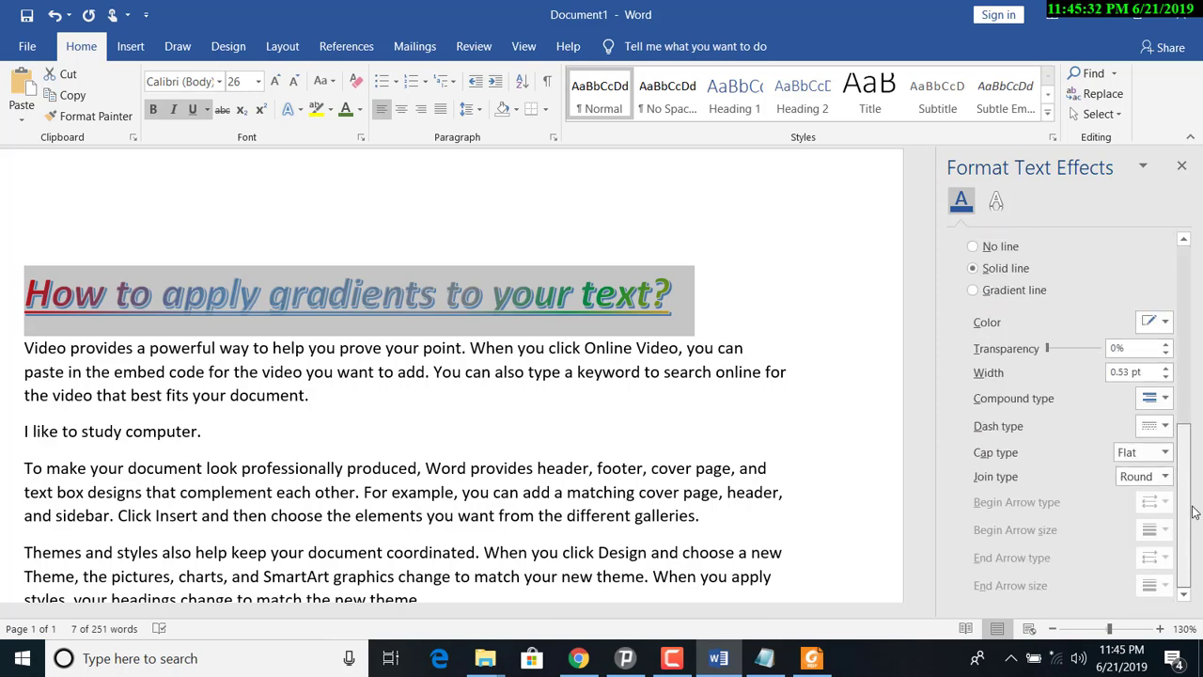
{"action": "scroll", "coordinate": [1049, 222], "scroll_direction": "up", "scroll_amount": 10}
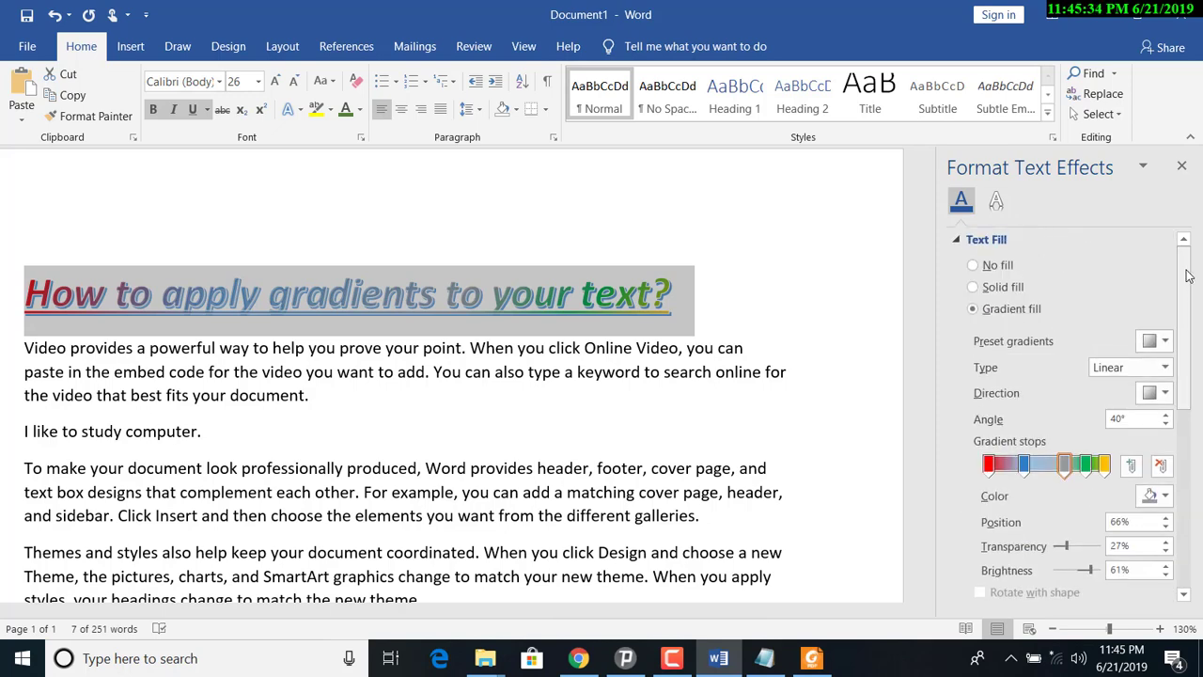
{"action": "left_click", "coordinate": [999, 209]}
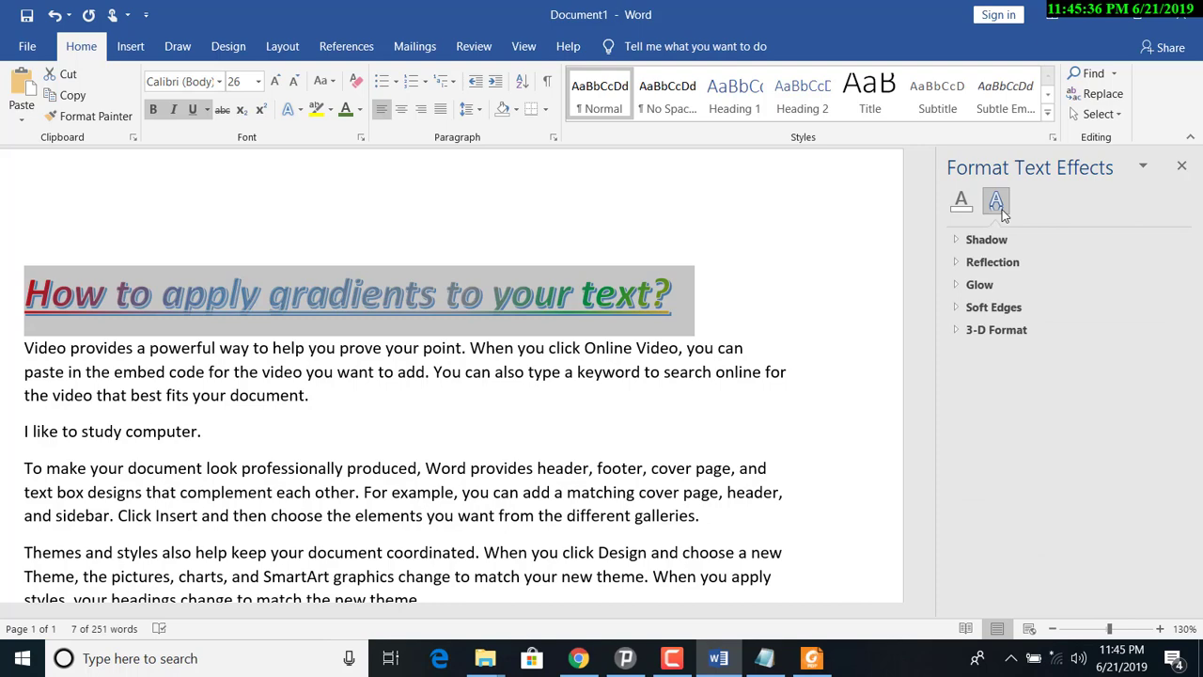
{"action": "left_click", "coordinate": [300, 110]}
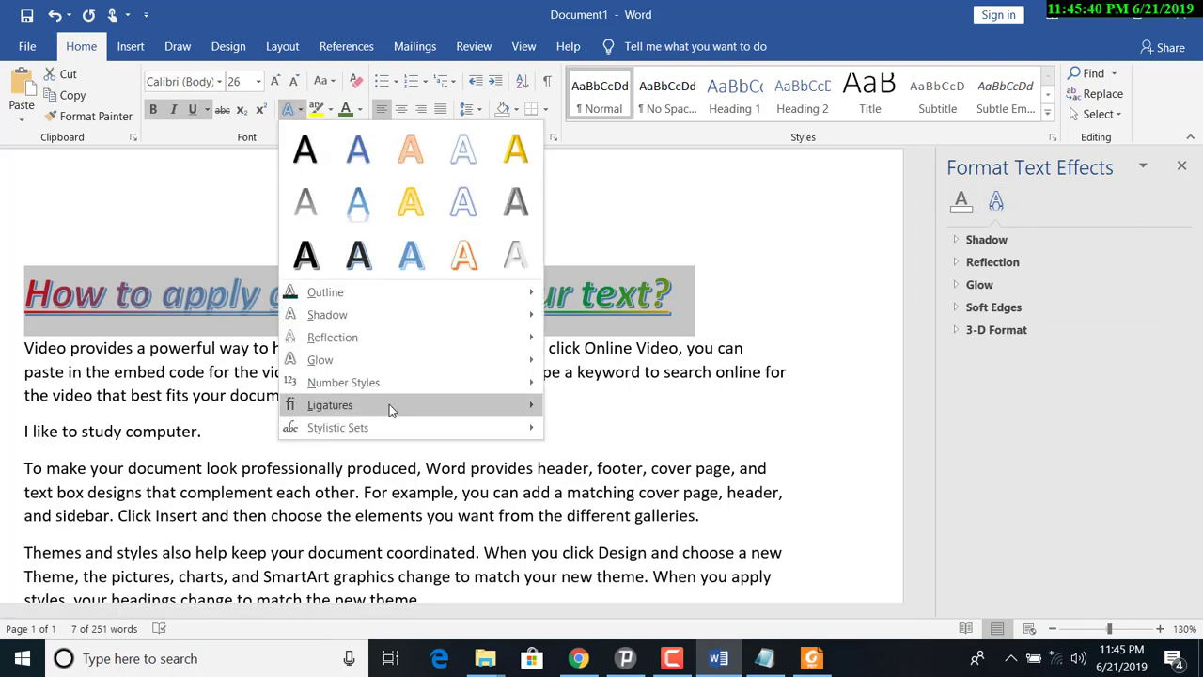
{"action": "left_click", "coordinate": [1081, 215]}
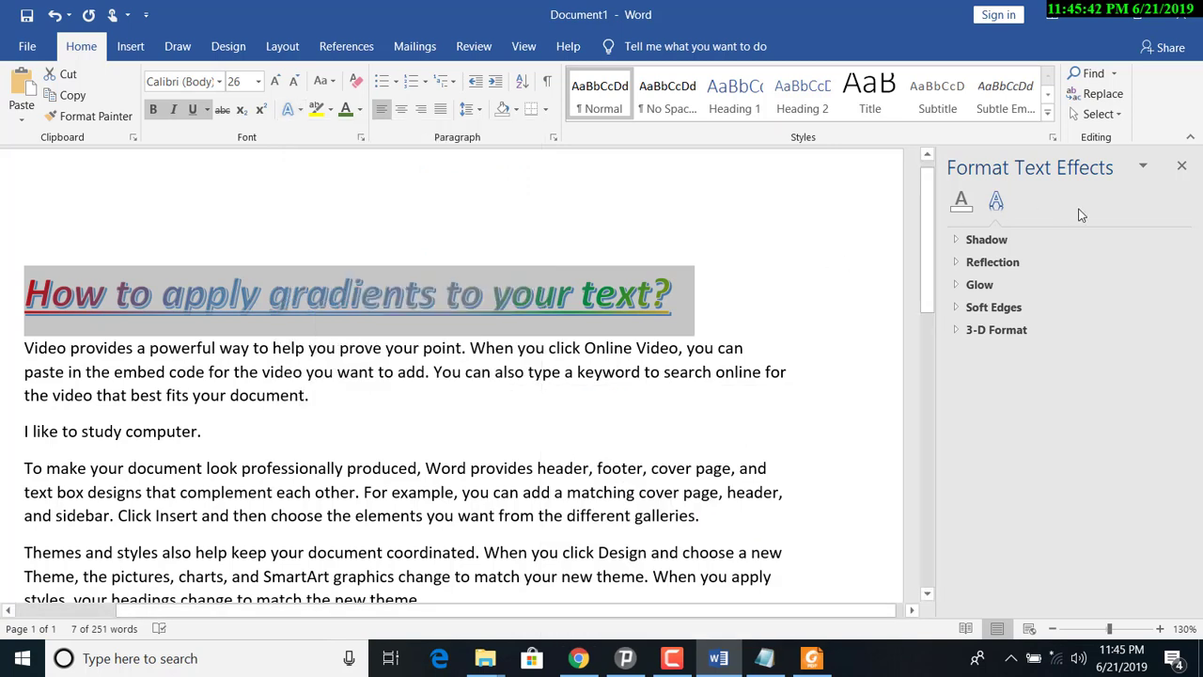
Step: Check the shadow presets and recolor the heading's shadow with a gold theme color
{"action": "left_click", "coordinate": [996, 243]}
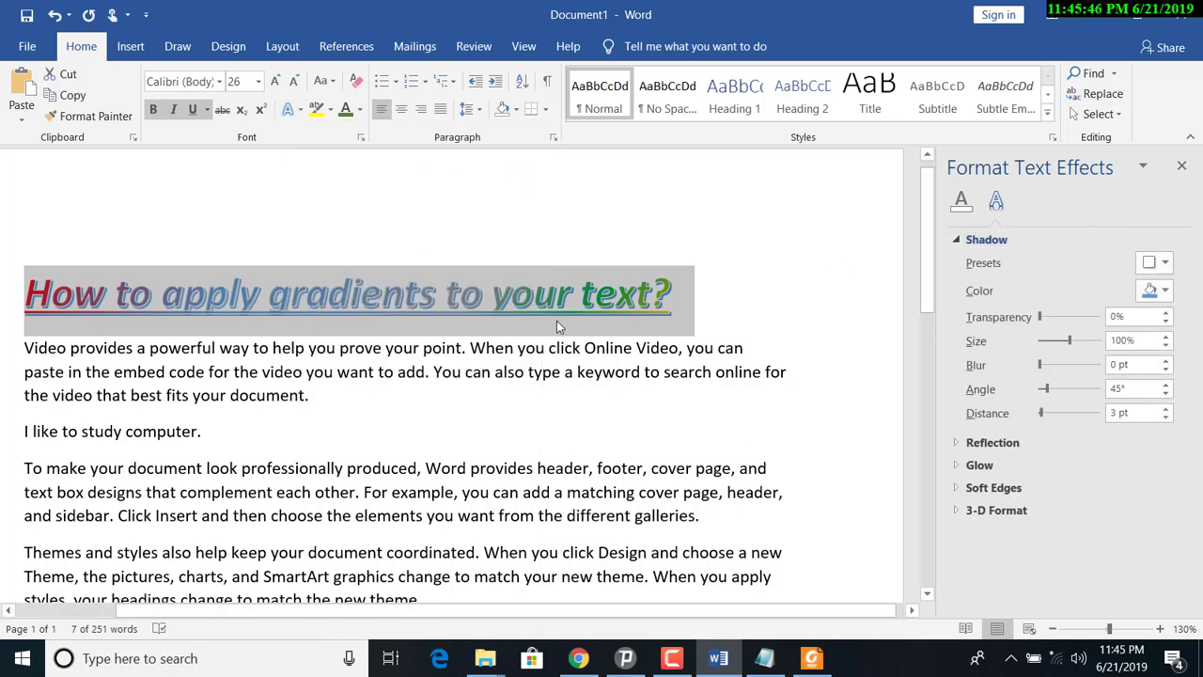
{"action": "left_click", "coordinate": [1164, 264]}
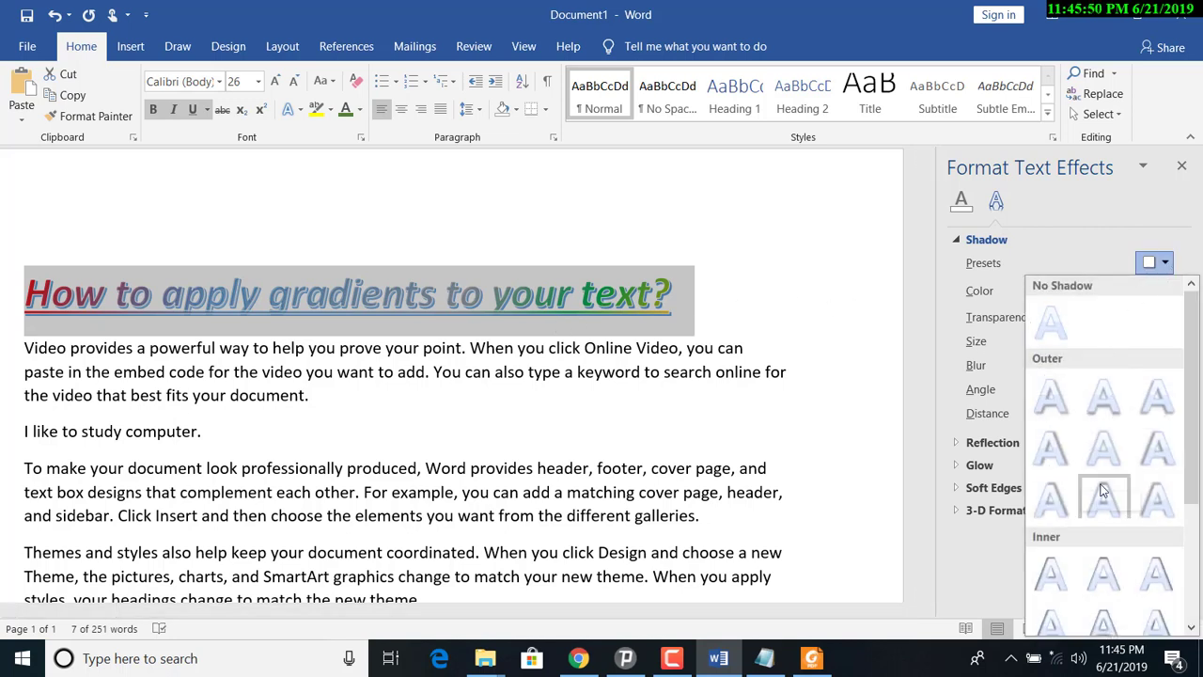
{"action": "left_click", "coordinate": [1093, 215]}
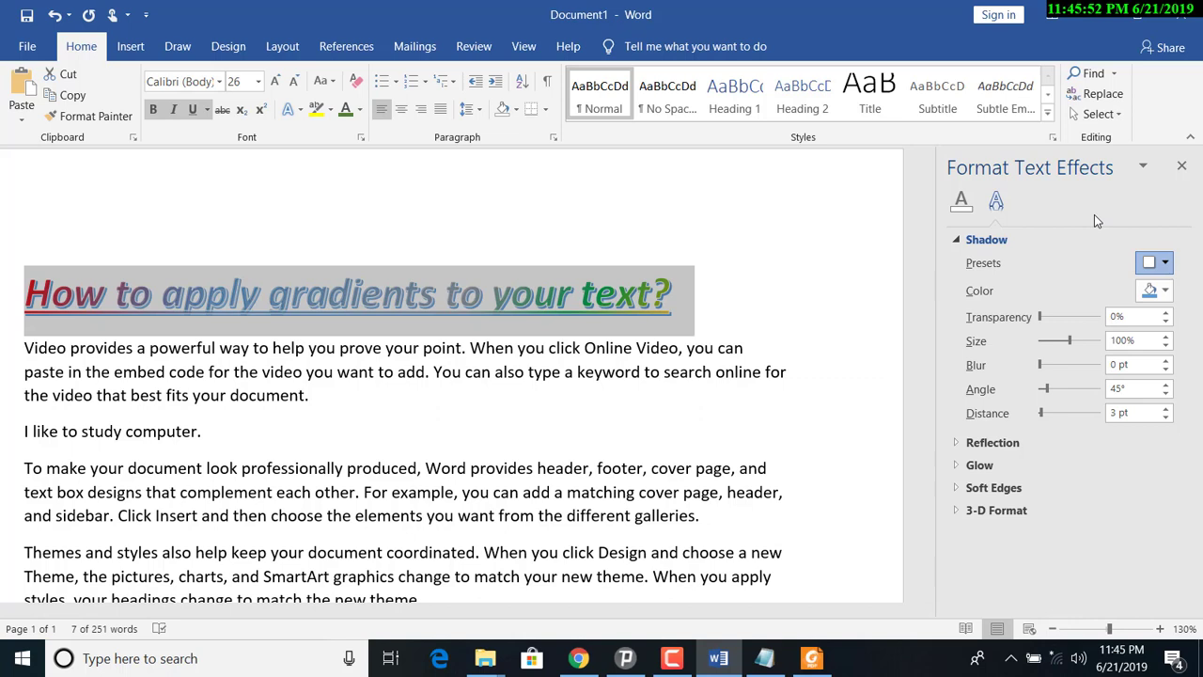
{"action": "left_click", "coordinate": [1151, 293]}
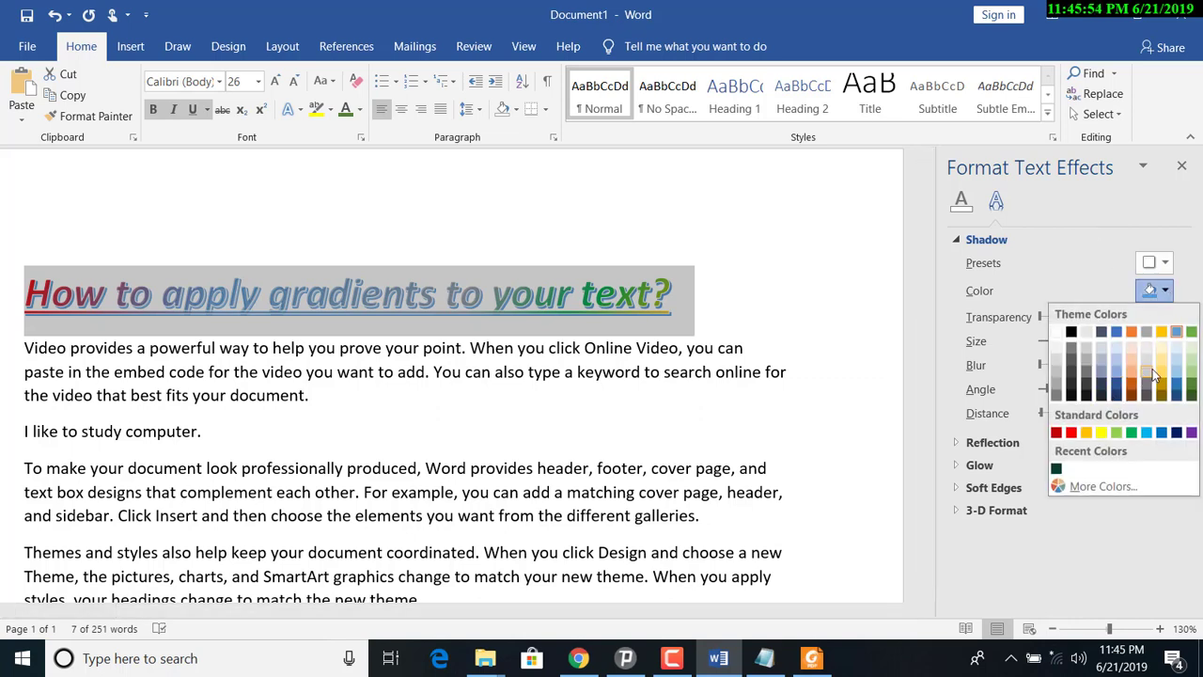
{"action": "left_click", "coordinate": [1154, 374]}
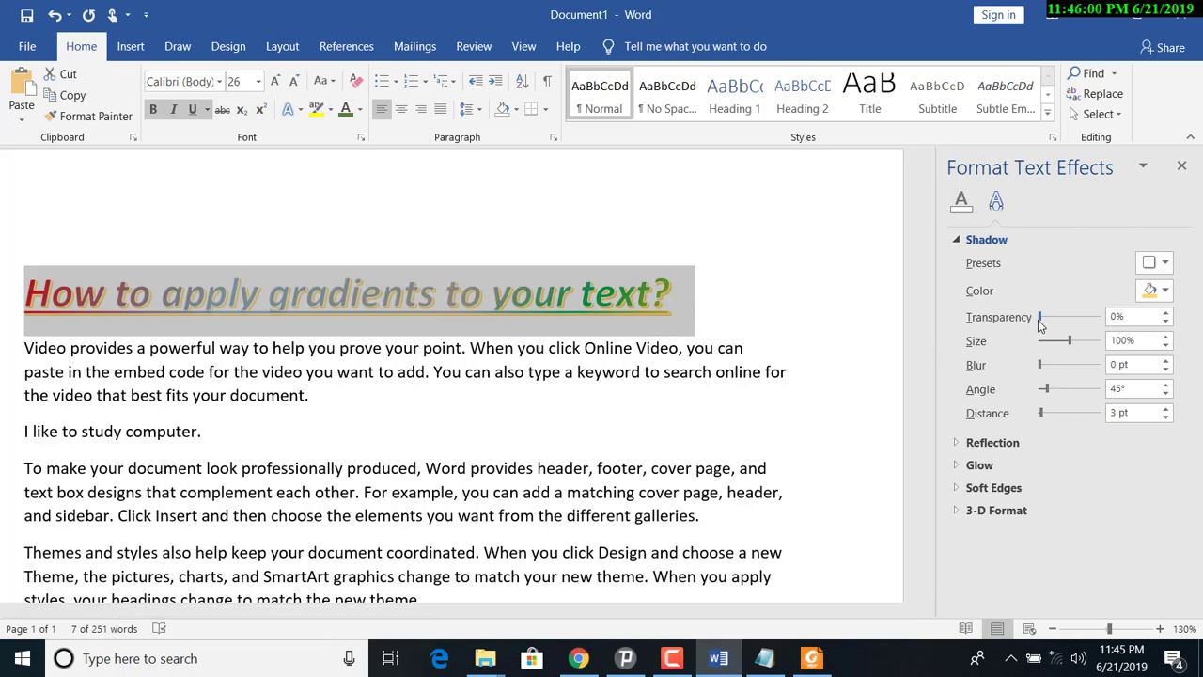
Step: Set the heading's shadow to about 37% transparency, 101% size and 10 pt blur
{"action": "left_click_drag", "start_coordinate": [1040, 317], "coordinate": [1052, 323]}
{"action": "left_click", "coordinate": [1080, 347]}
{"action": "left_click", "coordinate": [1071, 373]}
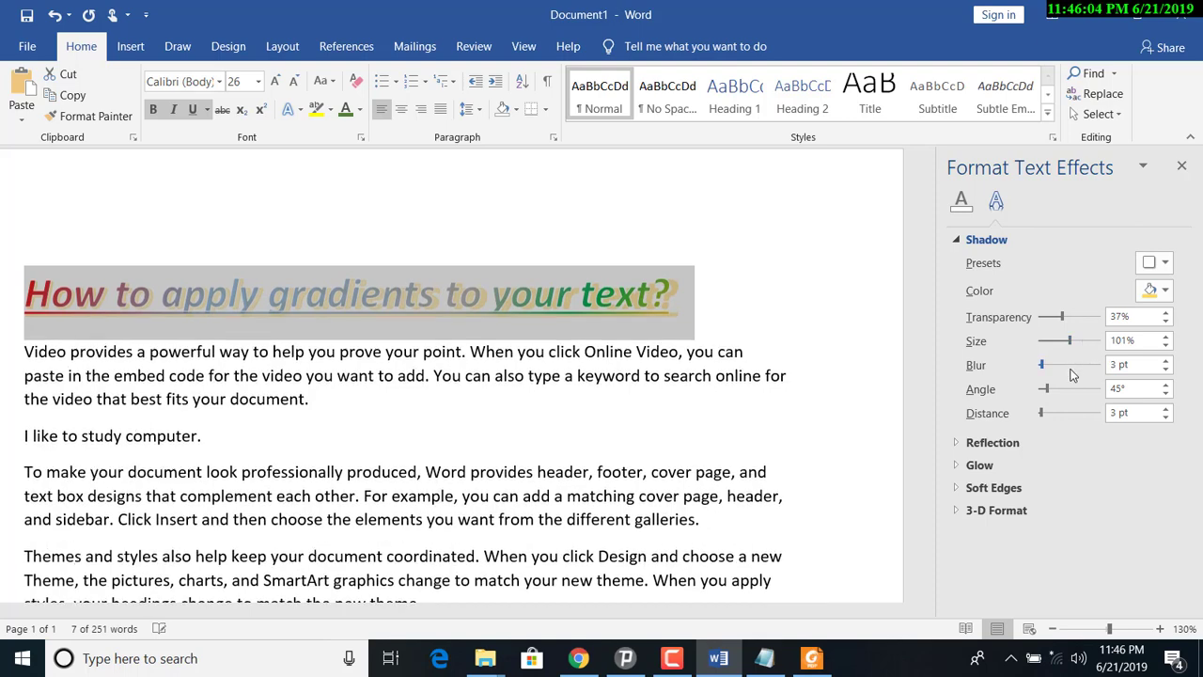
{"action": "left_click", "coordinate": [1071, 371]}
{"action": "left_click", "coordinate": [1071, 371]}
{"action": "left_click", "coordinate": [1071, 370]}
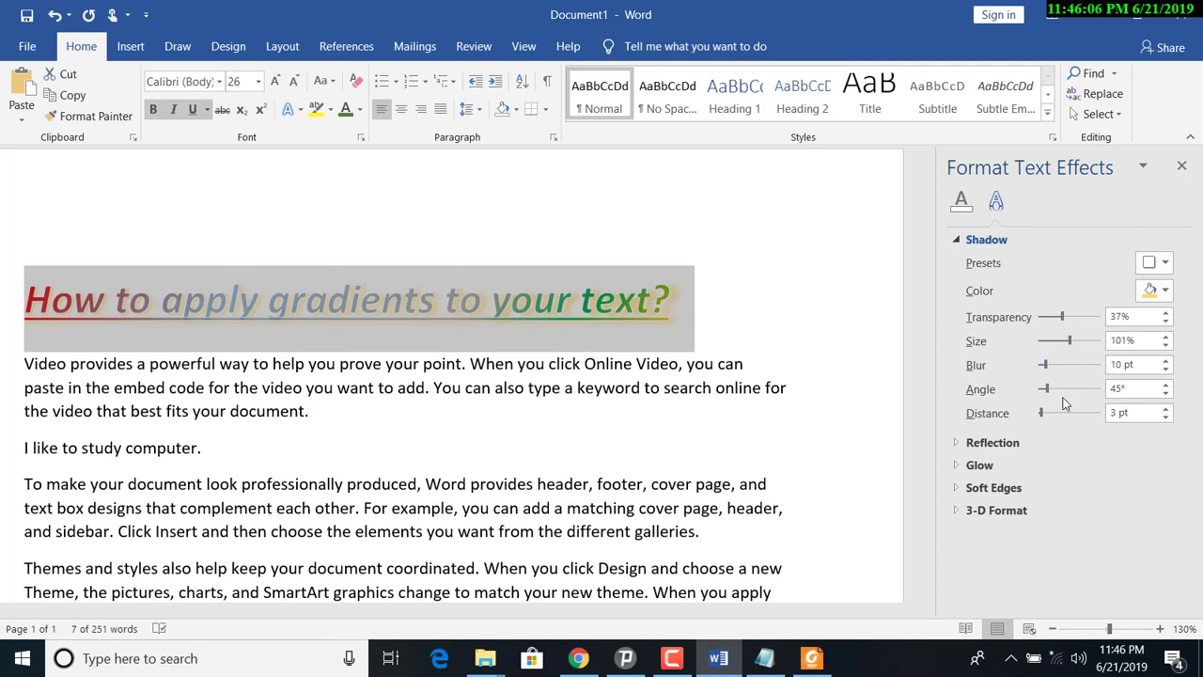
Step: Set the heading's shadow angle to 95° and its distance to 11 pt
{"action": "left_click", "coordinate": [1063, 395]}
{"action": "left_click", "coordinate": [1063, 393]}
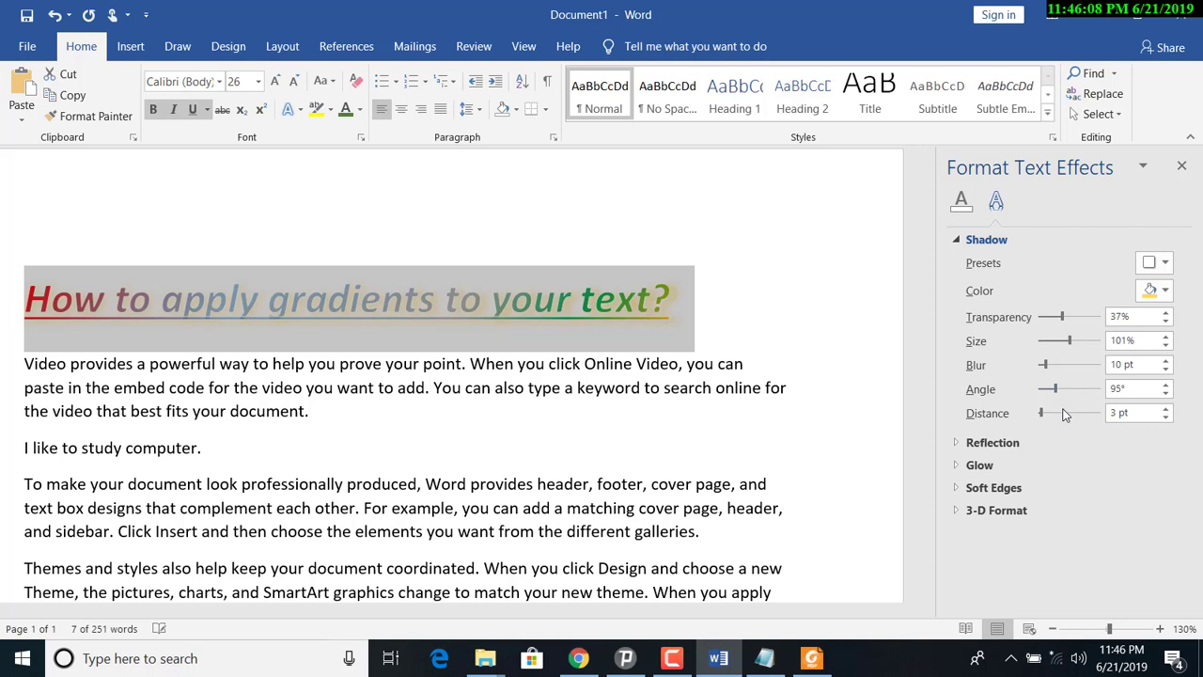
{"action": "left_click", "coordinate": [1063, 411]}
{"action": "left_click", "coordinate": [1063, 410]}
{"action": "left_click", "coordinate": [1063, 410]}
{"action": "left_click", "coordinate": [1064, 413]}
{"action": "left_click", "coordinate": [1064, 416]}
{"action": "left_click", "coordinate": [1063, 416]}
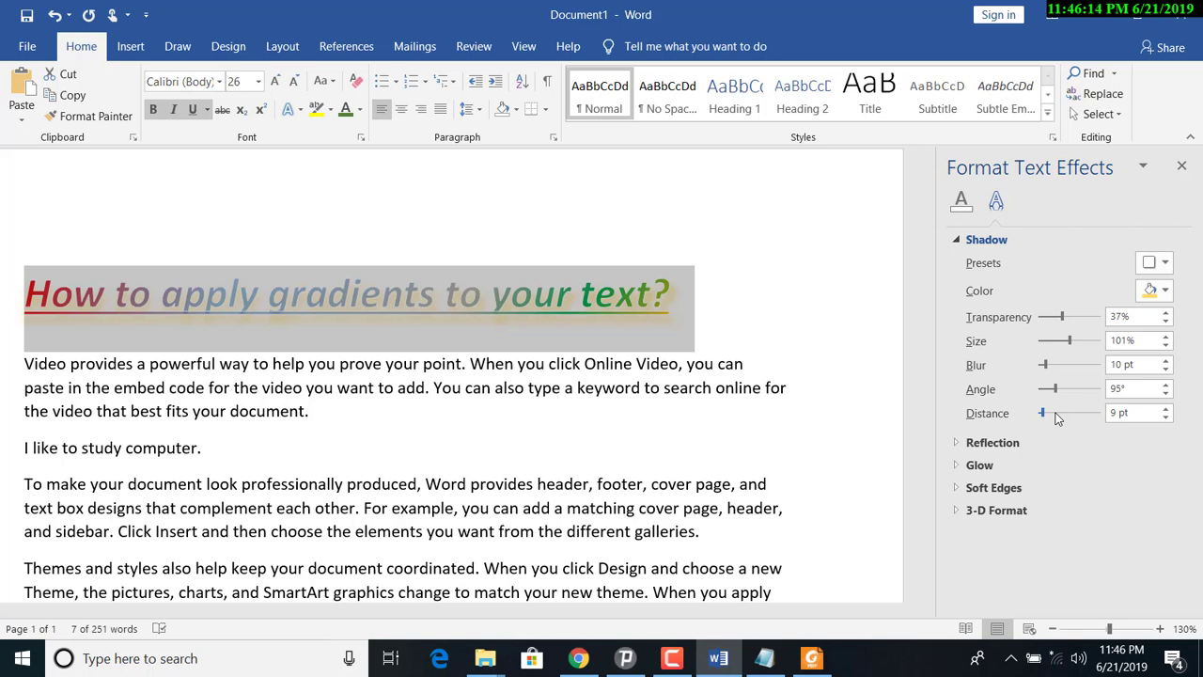
{"action": "left_click", "coordinate": [1055, 417]}
{"action": "left_click", "coordinate": [1055, 417]}
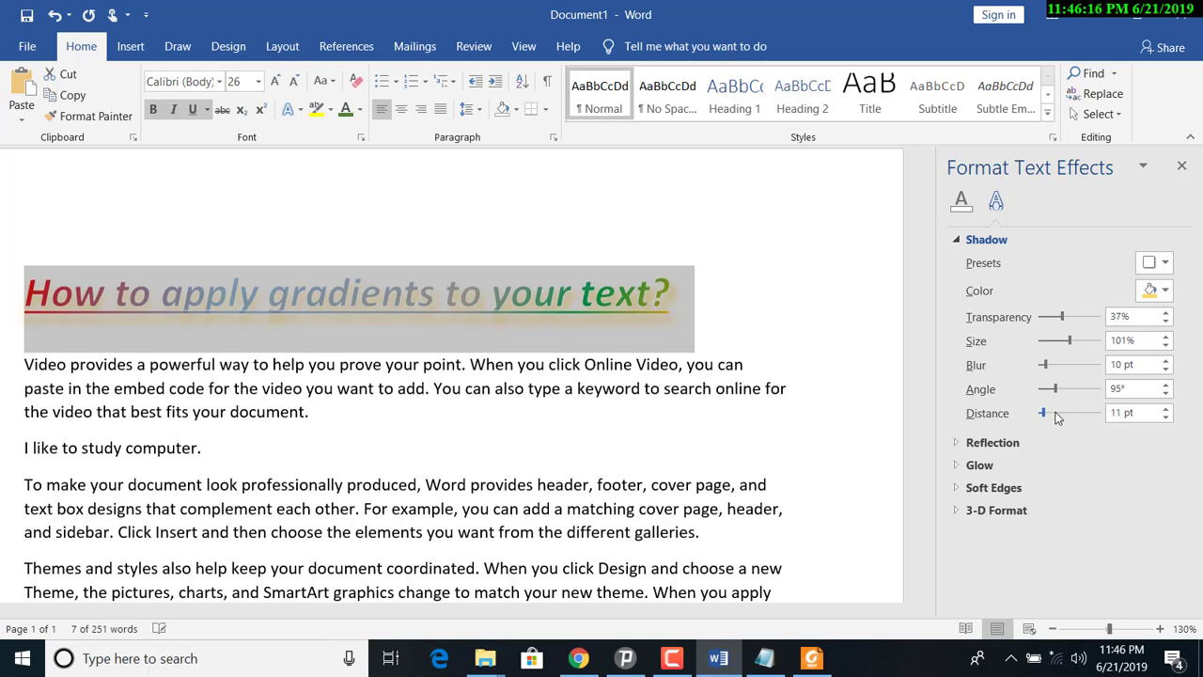
Step: Set the heading's shadow transparency to about 24% and glance at the text effects gallery without applying anything
{"action": "mouse_move", "coordinate": [1062, 321]}
{"action": "left_mouse_down"}
{"action": "mouse_move", "coordinate": [1090, 320]}
{"action": "mouse_move", "coordinate": [1055, 321]}
{"action": "left_mouse_up"}
{"action": "left_click", "coordinate": [300, 111]}
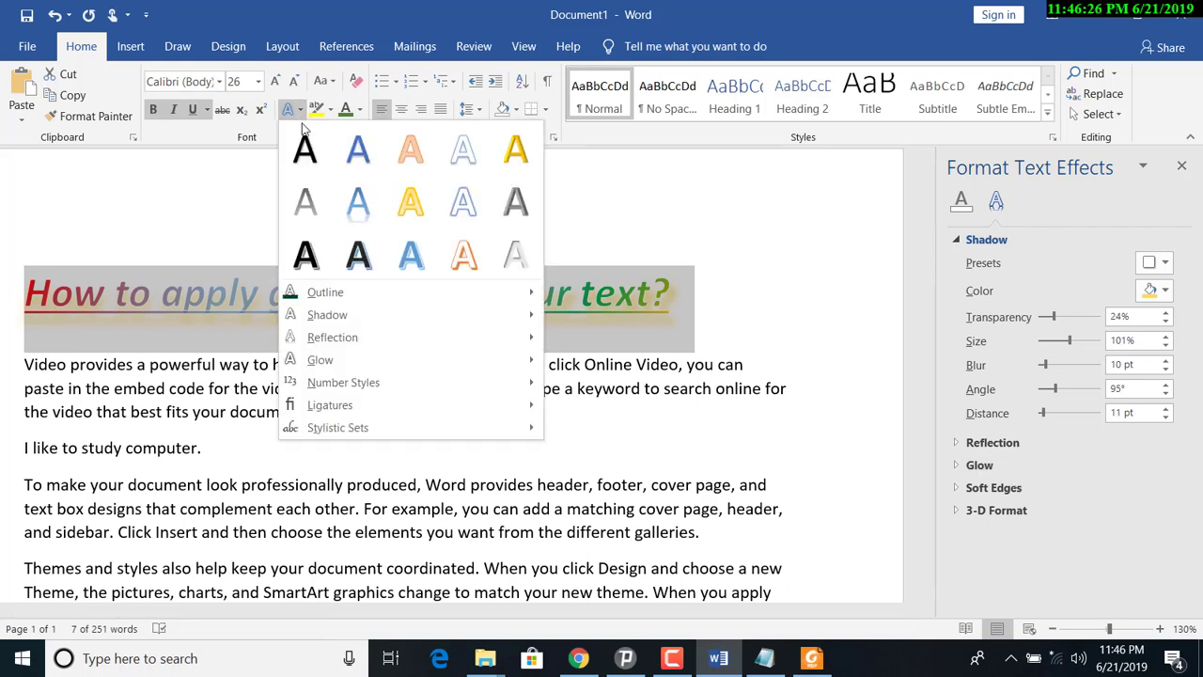
{"action": "left_click", "coordinate": [1119, 527]}
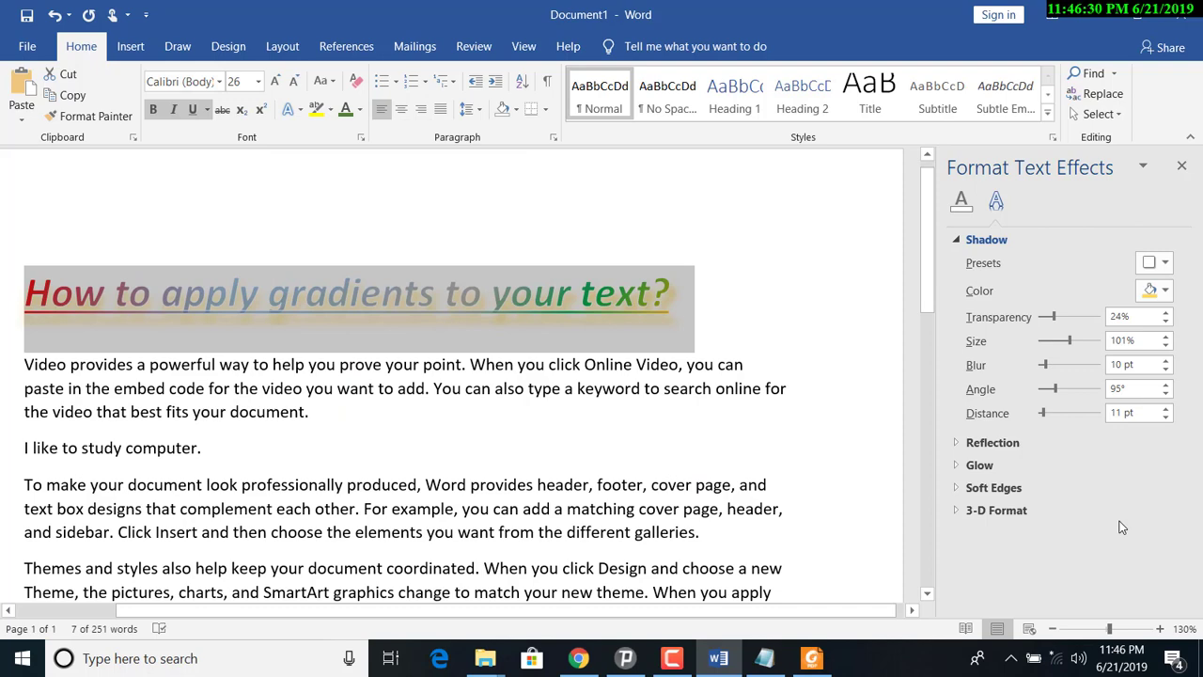